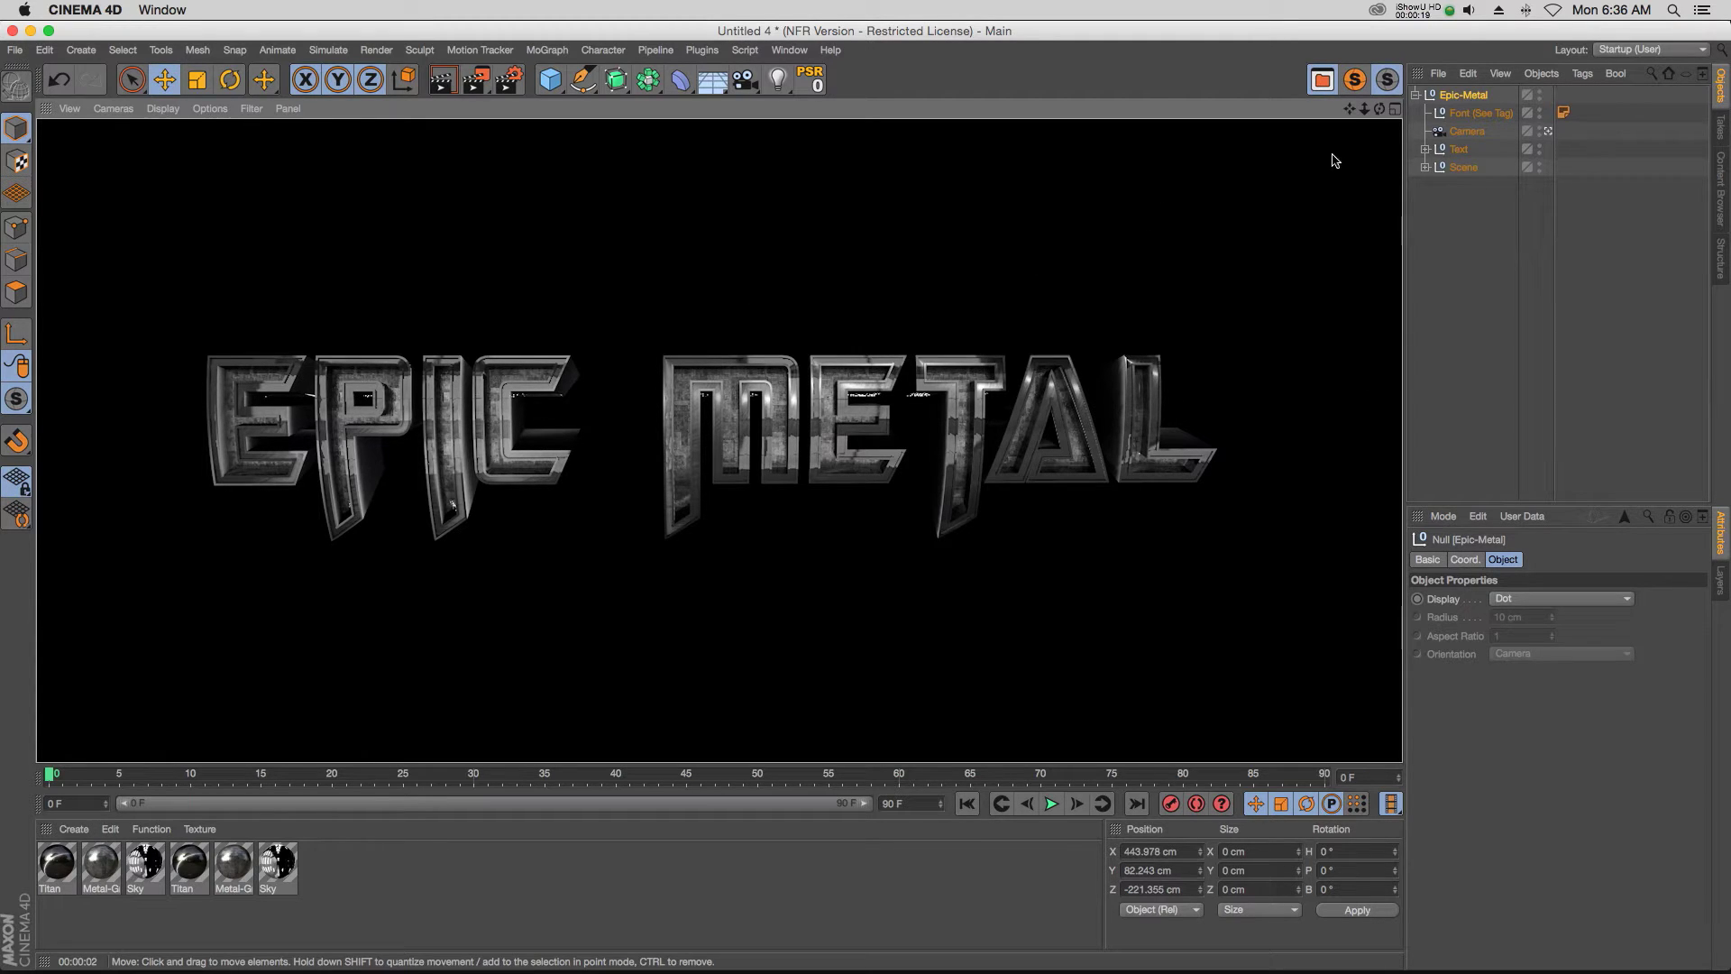
# Browse the text presets of the trailer text pack in the Content Browser
pyautogui.hotkey('shift', 'F8')
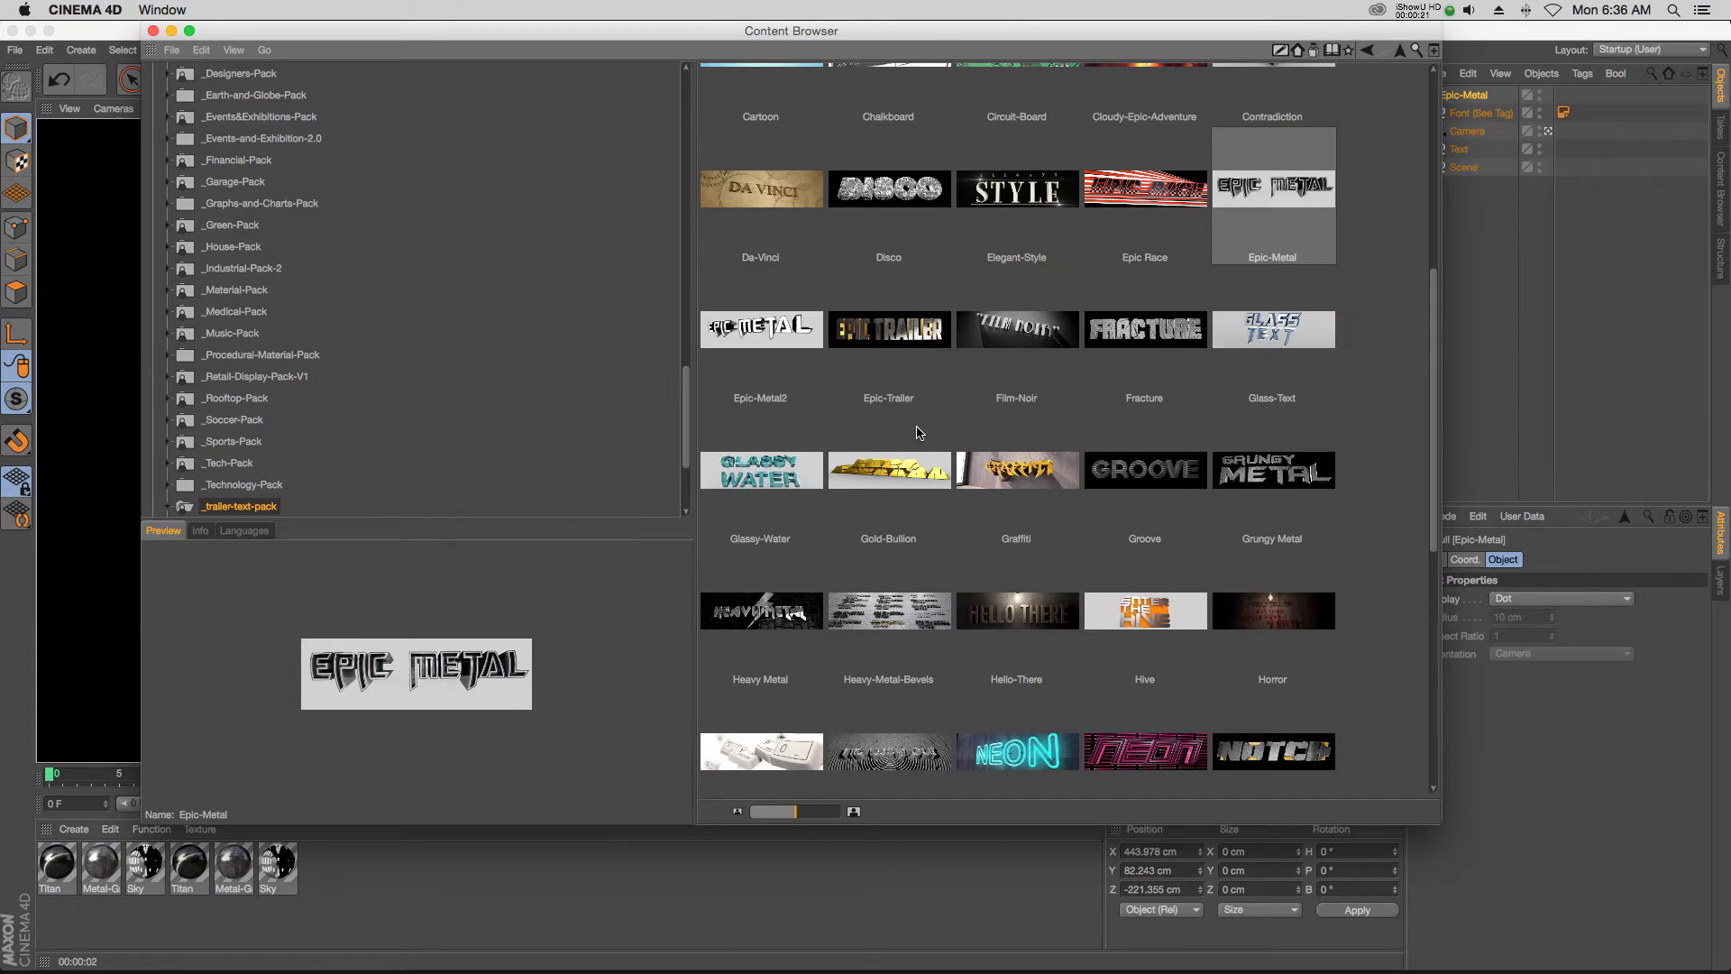
pyautogui.scroll(5, 1434, 352)
pyautogui.scroll(-8, 1434, 352)
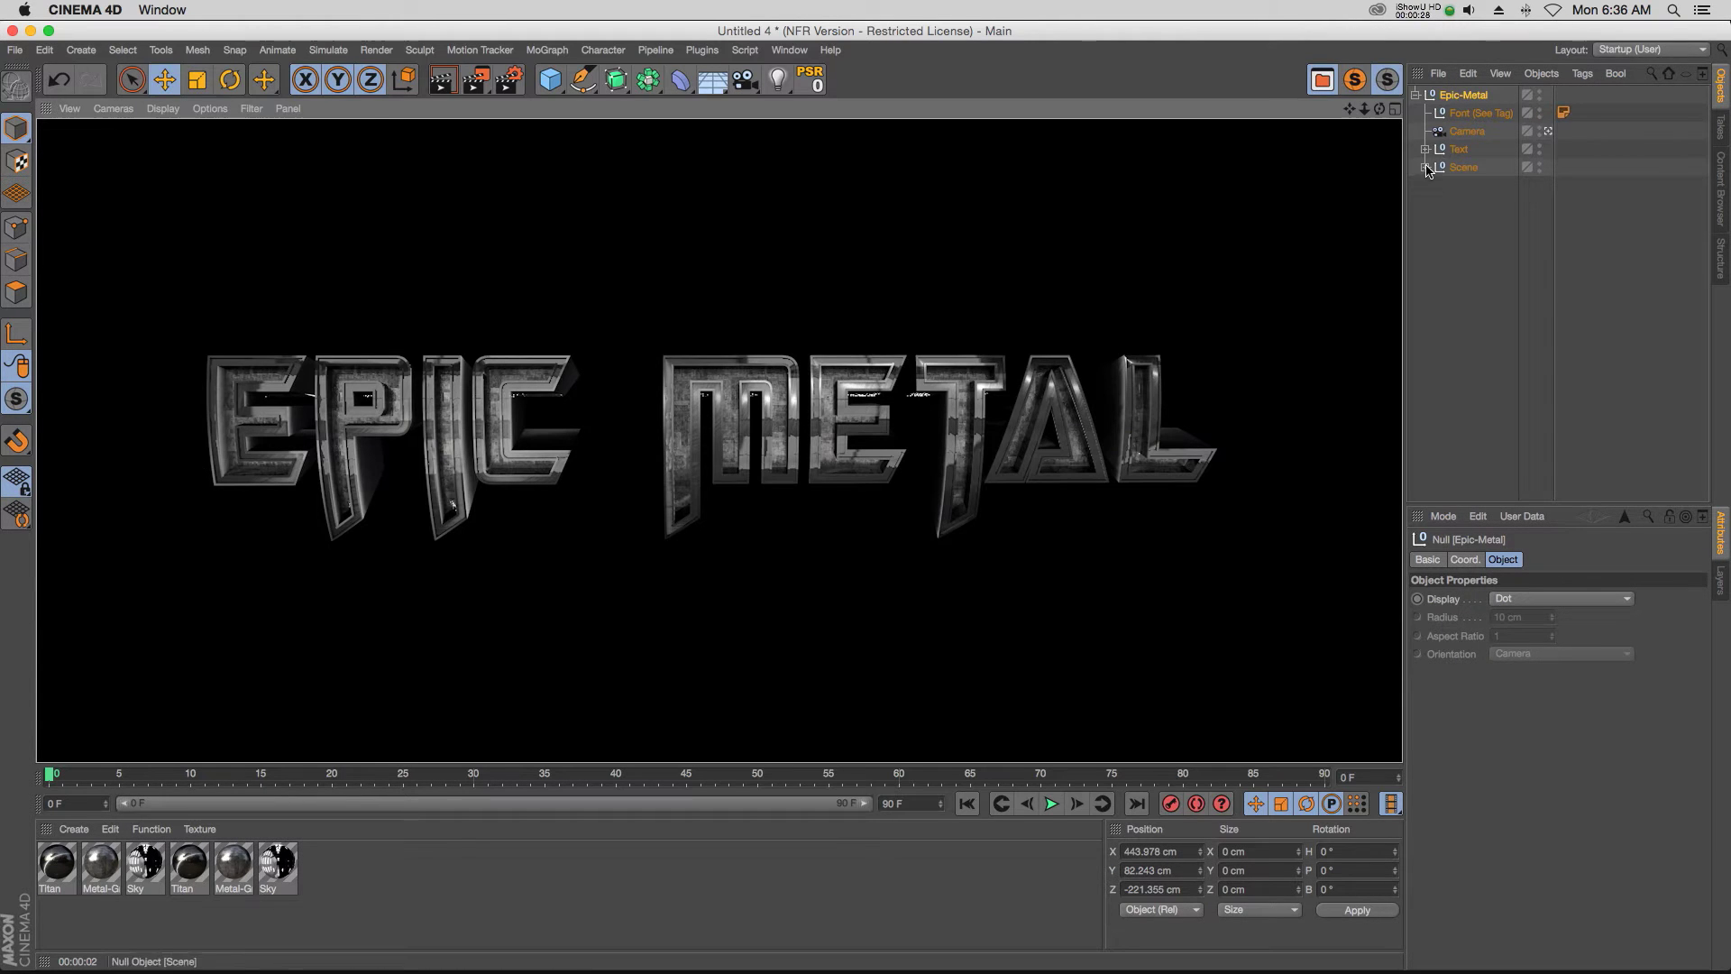
# Make both CHANGE TEXT HERE MoText objects in the Text group editable
pyautogui.click(1425, 149)
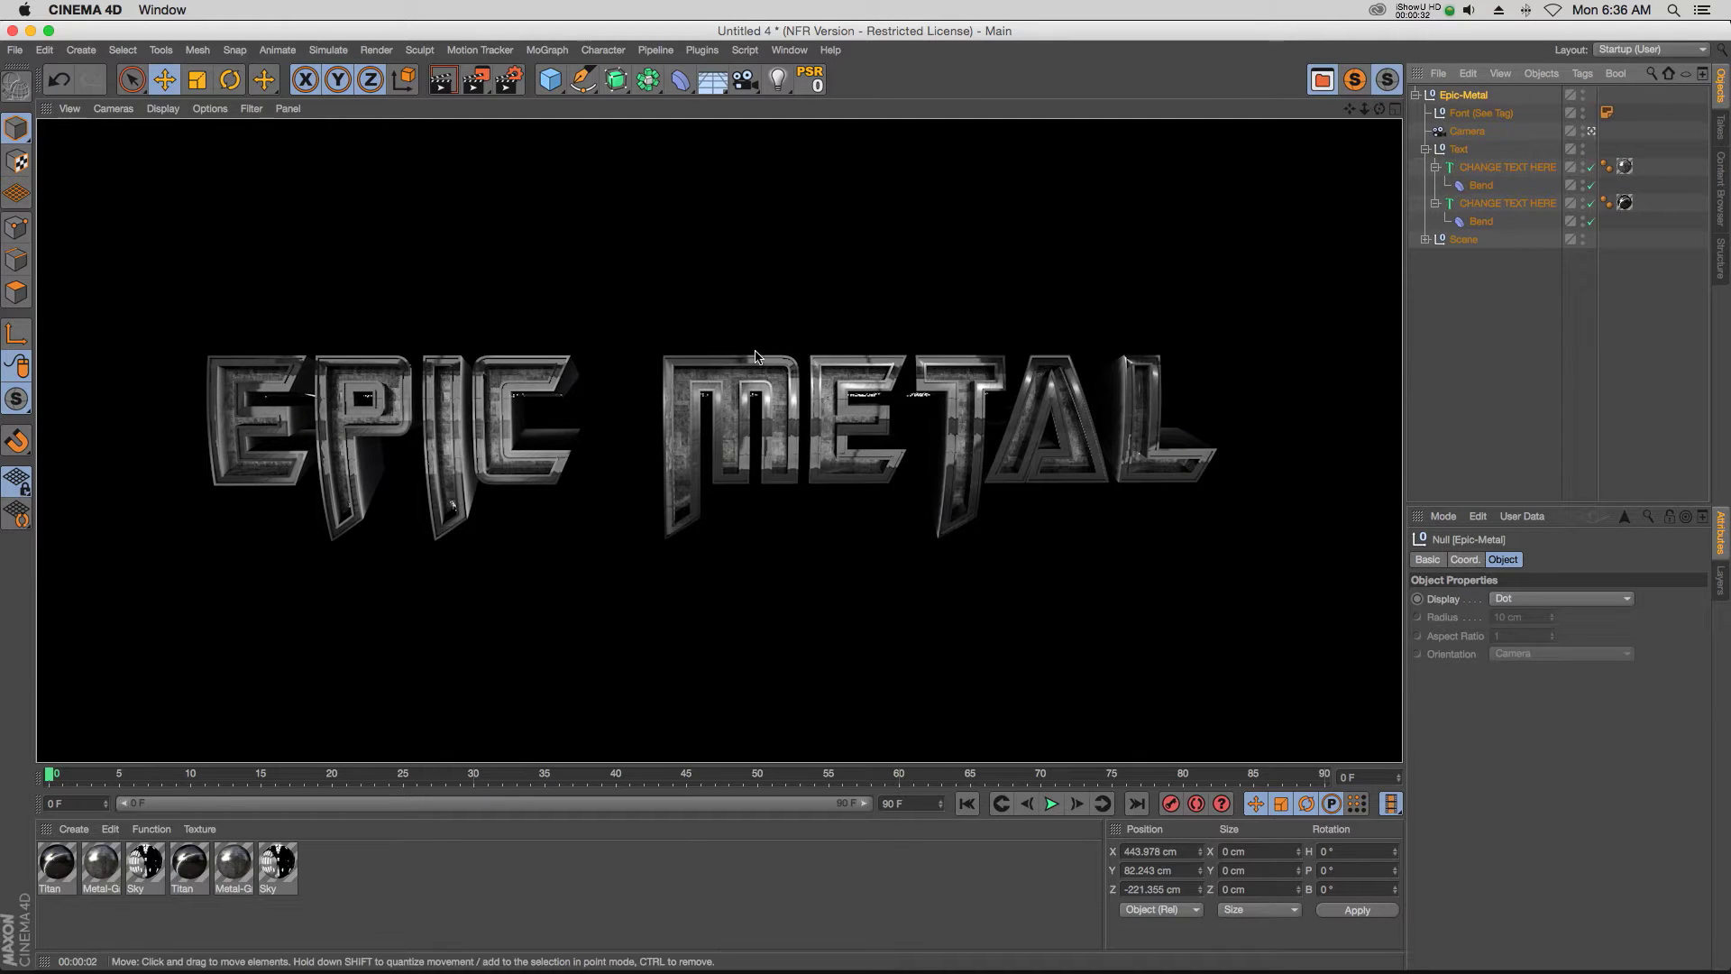
pyautogui.click(1506, 167)
pyautogui.keyDown('shift'); pyautogui.click(1496, 203); pyautogui.keyUp('shift')
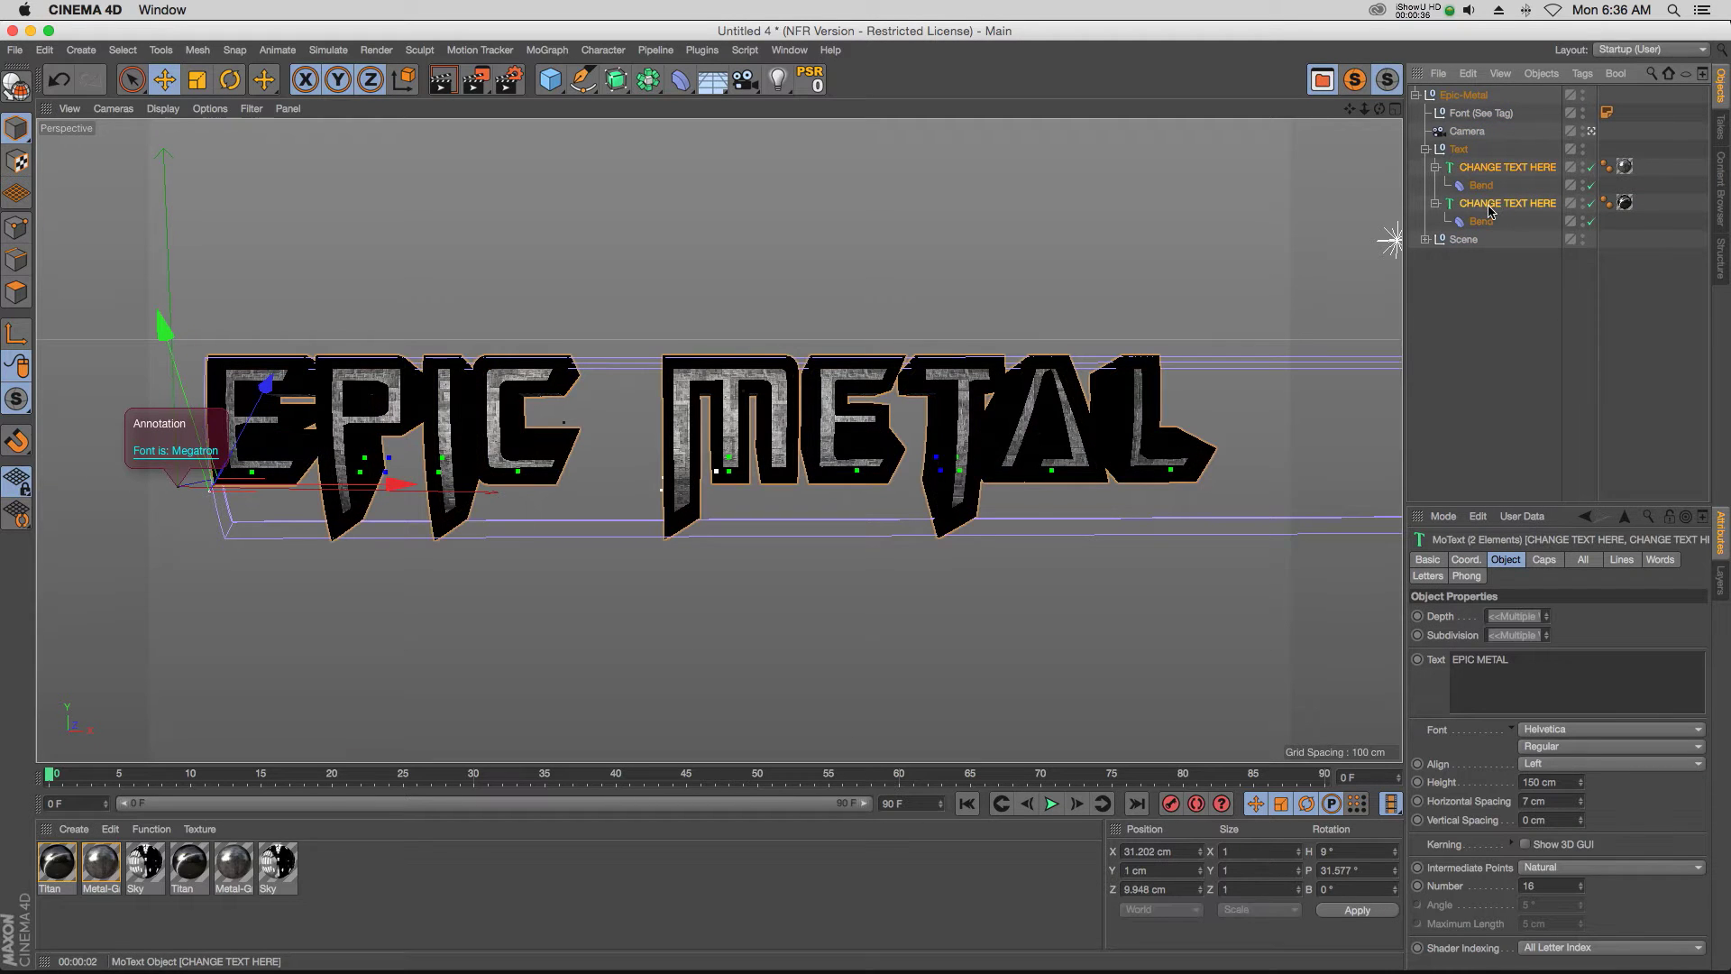
pyautogui.press('c')
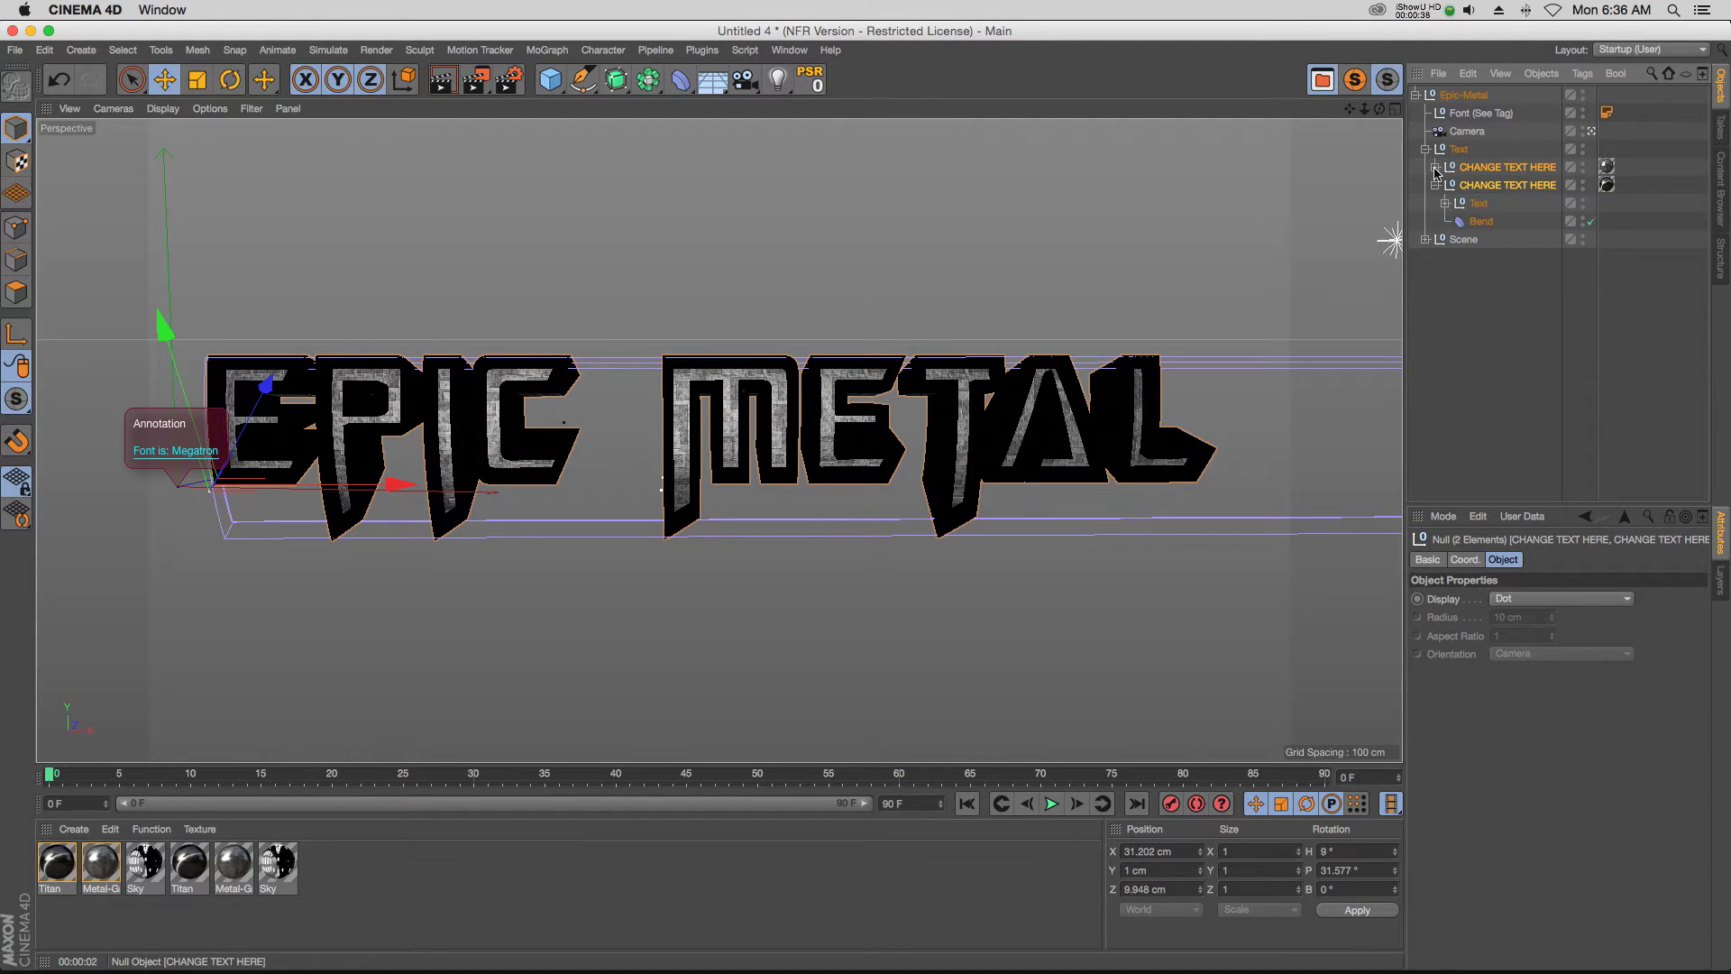
# Expand both converted text objects down to the individual letters of EPIC and METAL
pyautogui.click(1434, 167)
pyautogui.click(1446, 239)
pyautogui.click(1455, 257)
pyautogui.click(1466, 294)
pyautogui.click(1466, 275)
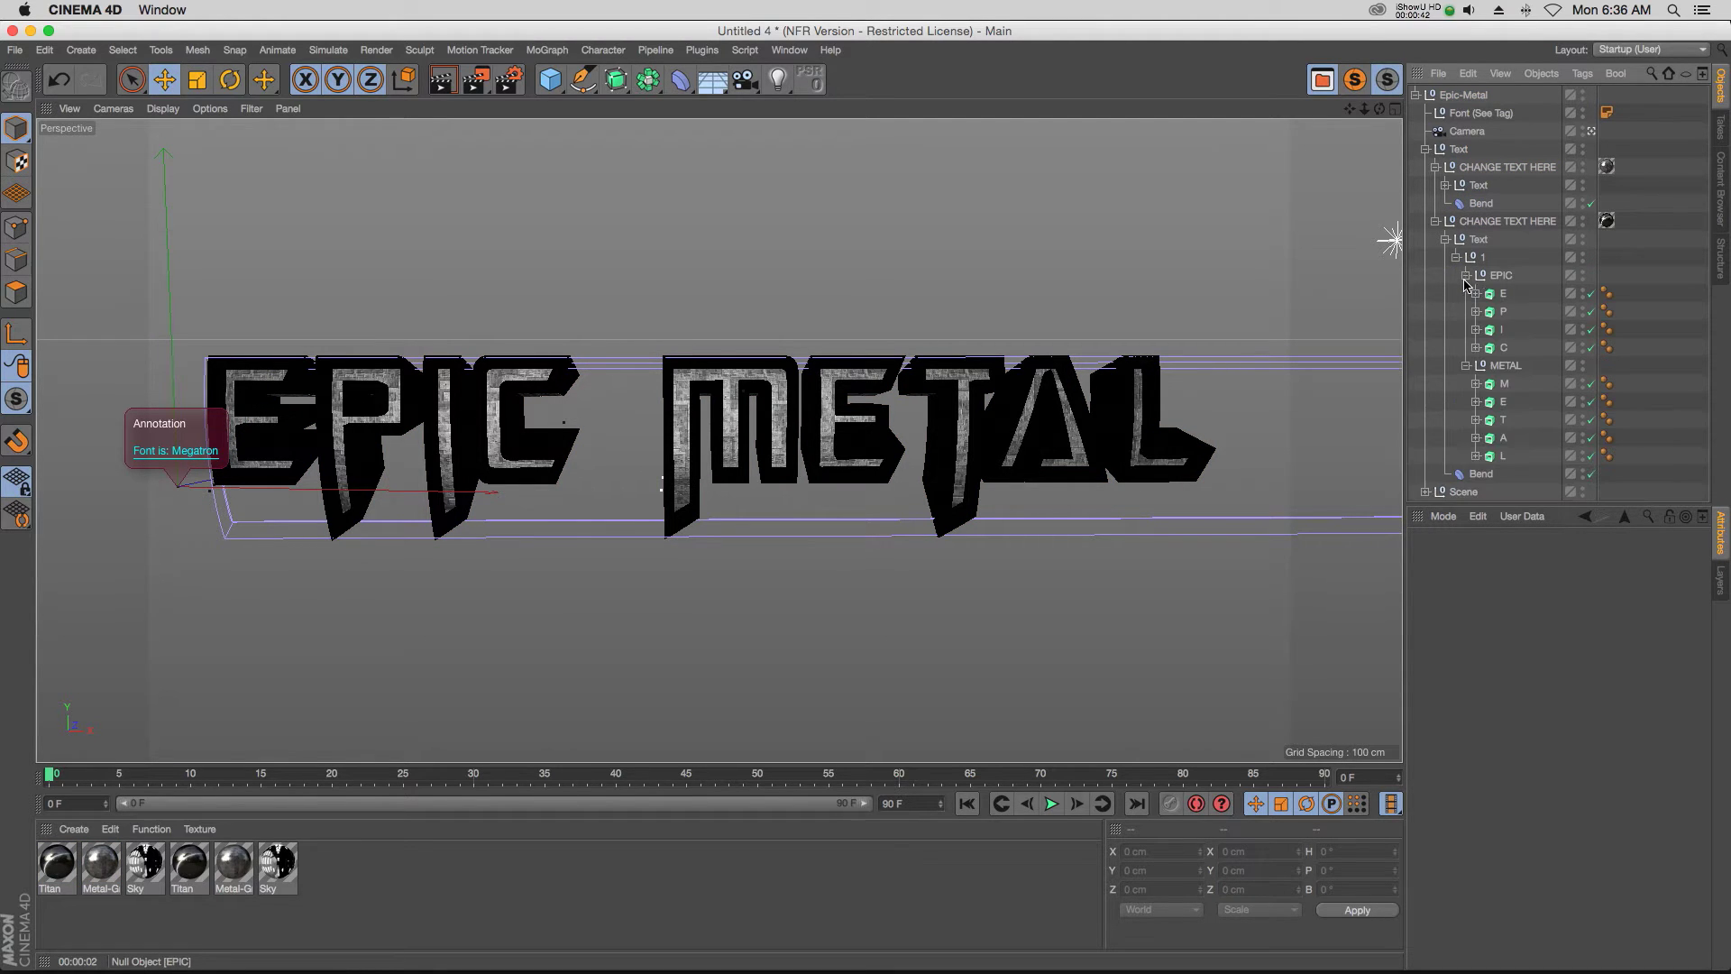
pyautogui.click(1446, 185)
pyautogui.click(1455, 203)
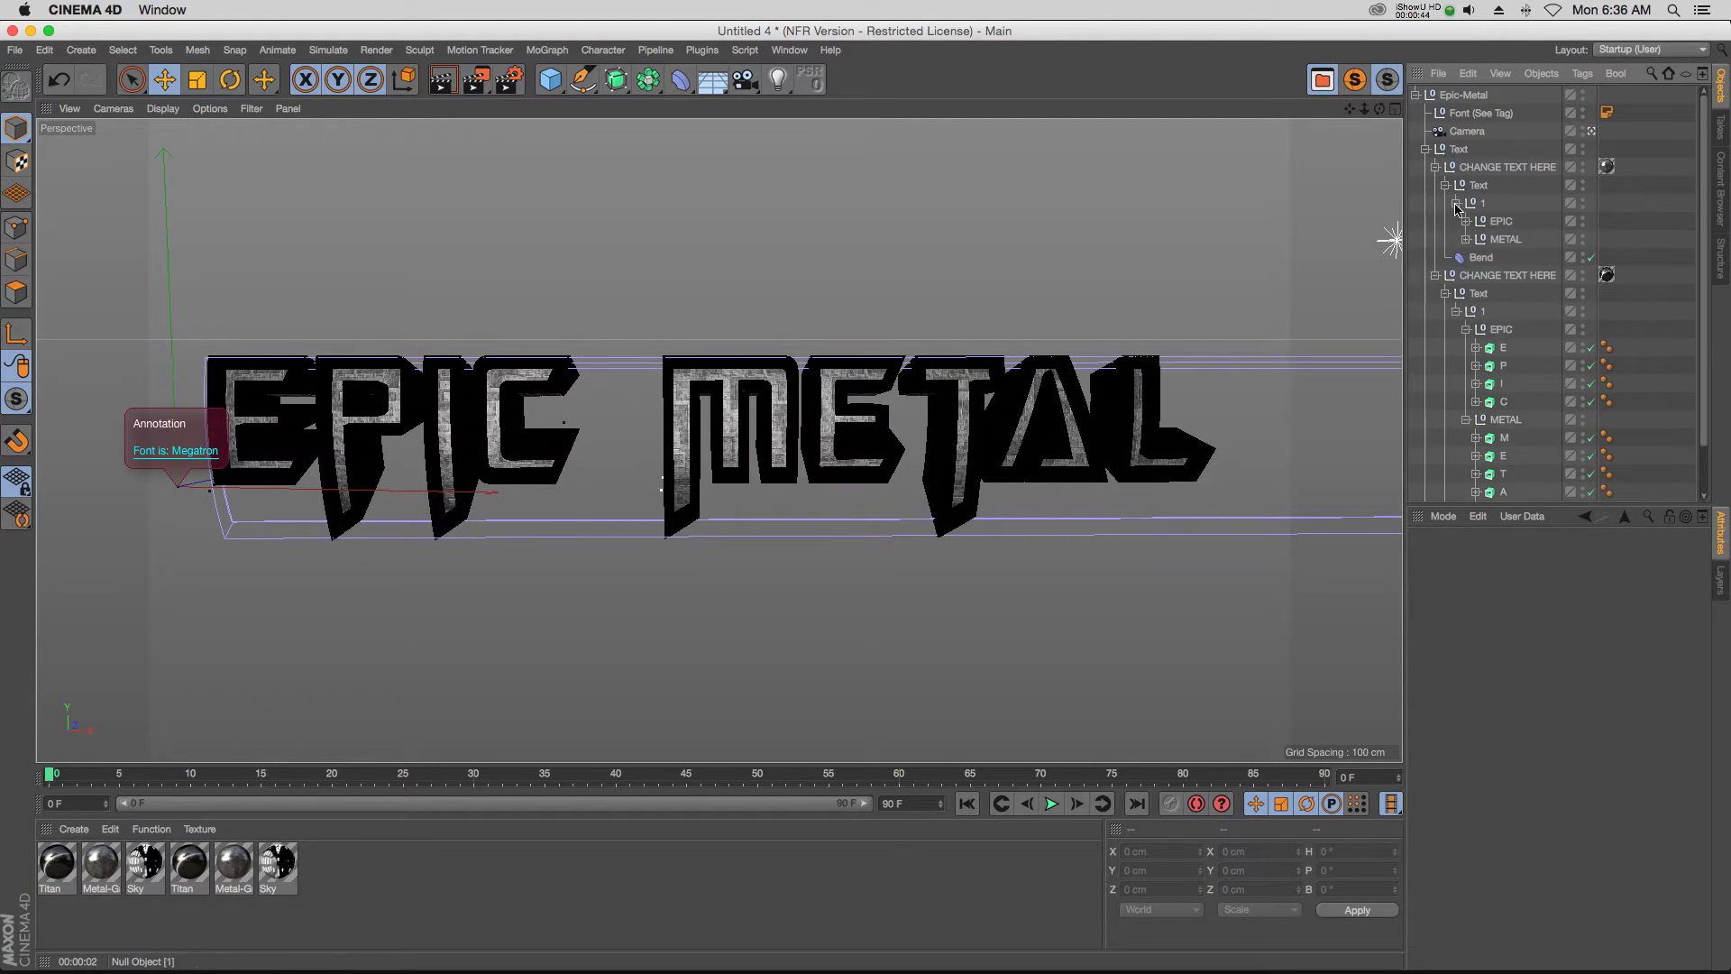
pyautogui.click(1466, 240)
pyautogui.click(1496, 225)
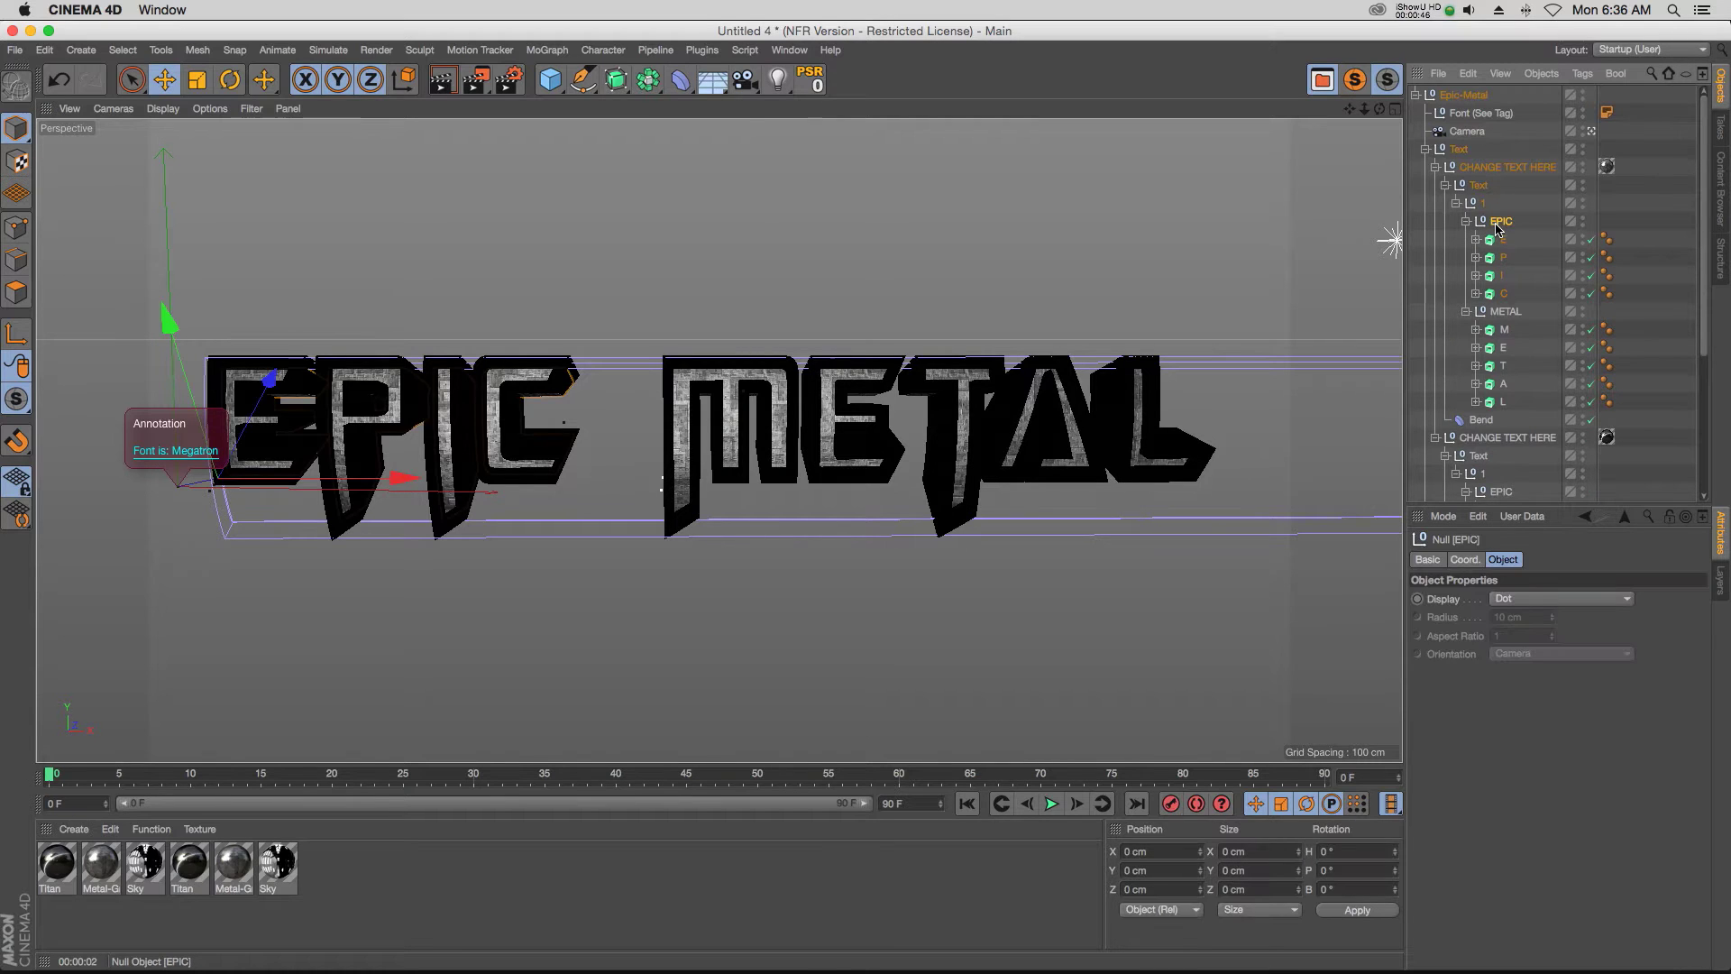
pyautogui.press('Delete')
pyautogui.hotkey('ctrl', 'z')
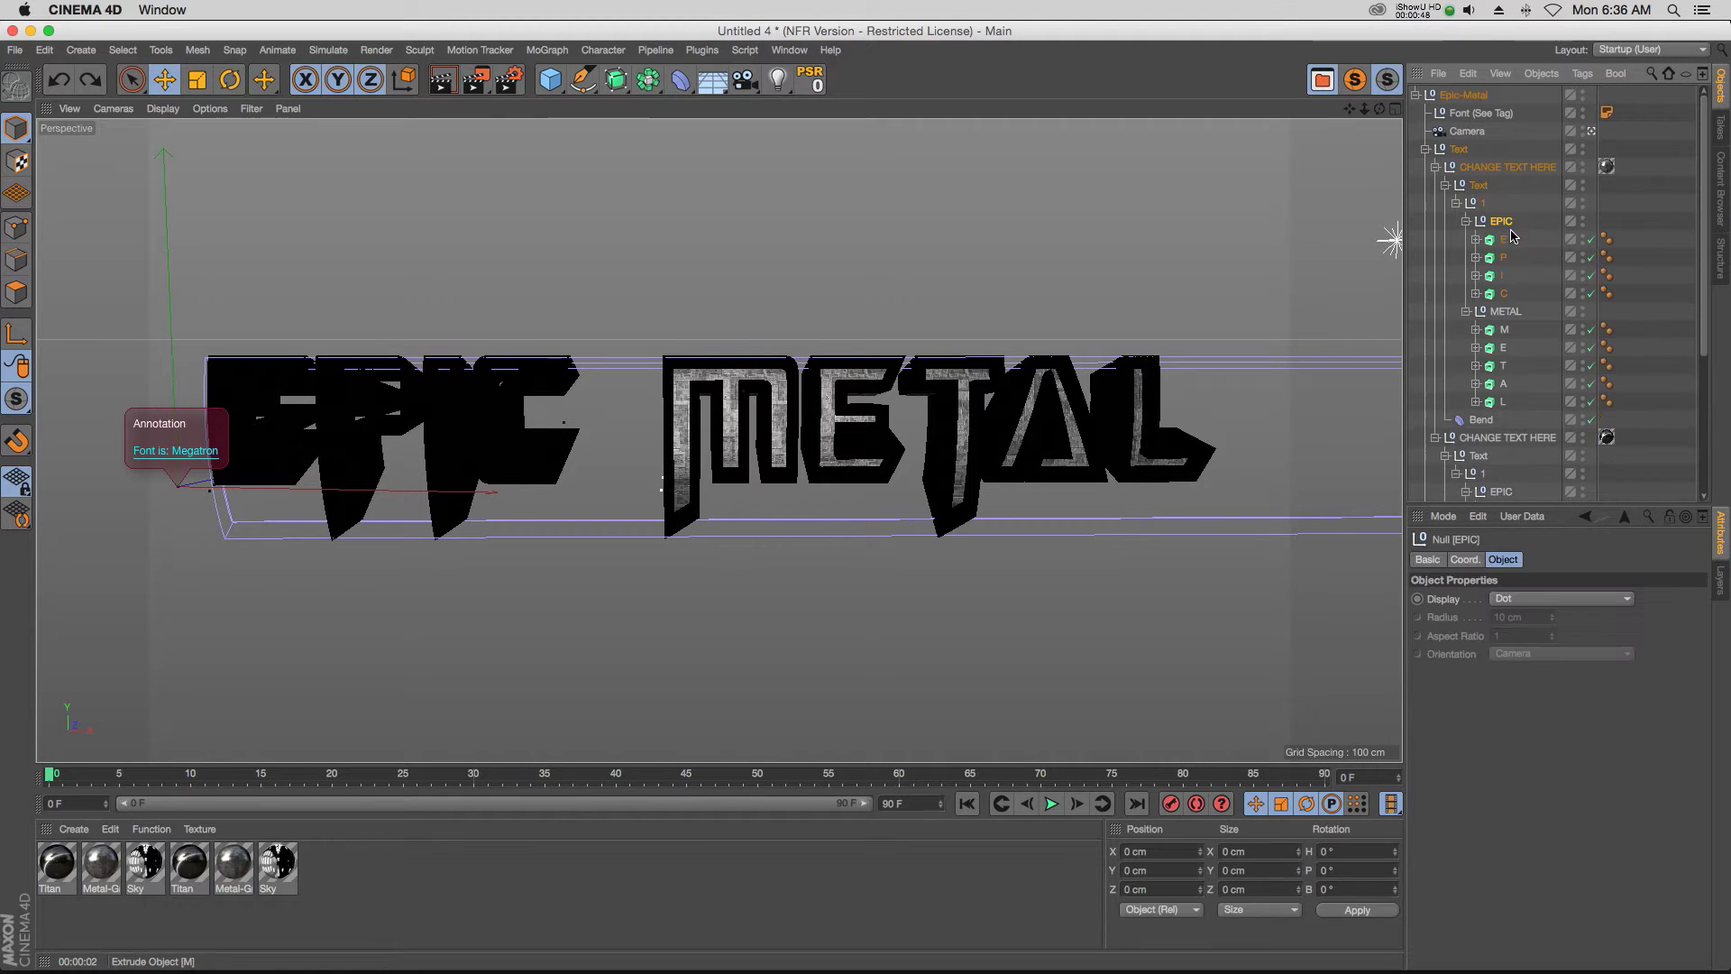
# Collapse the second text object, make every letter of the first one editable, and expand the letters down to their caps
pyautogui.click(1504, 439)
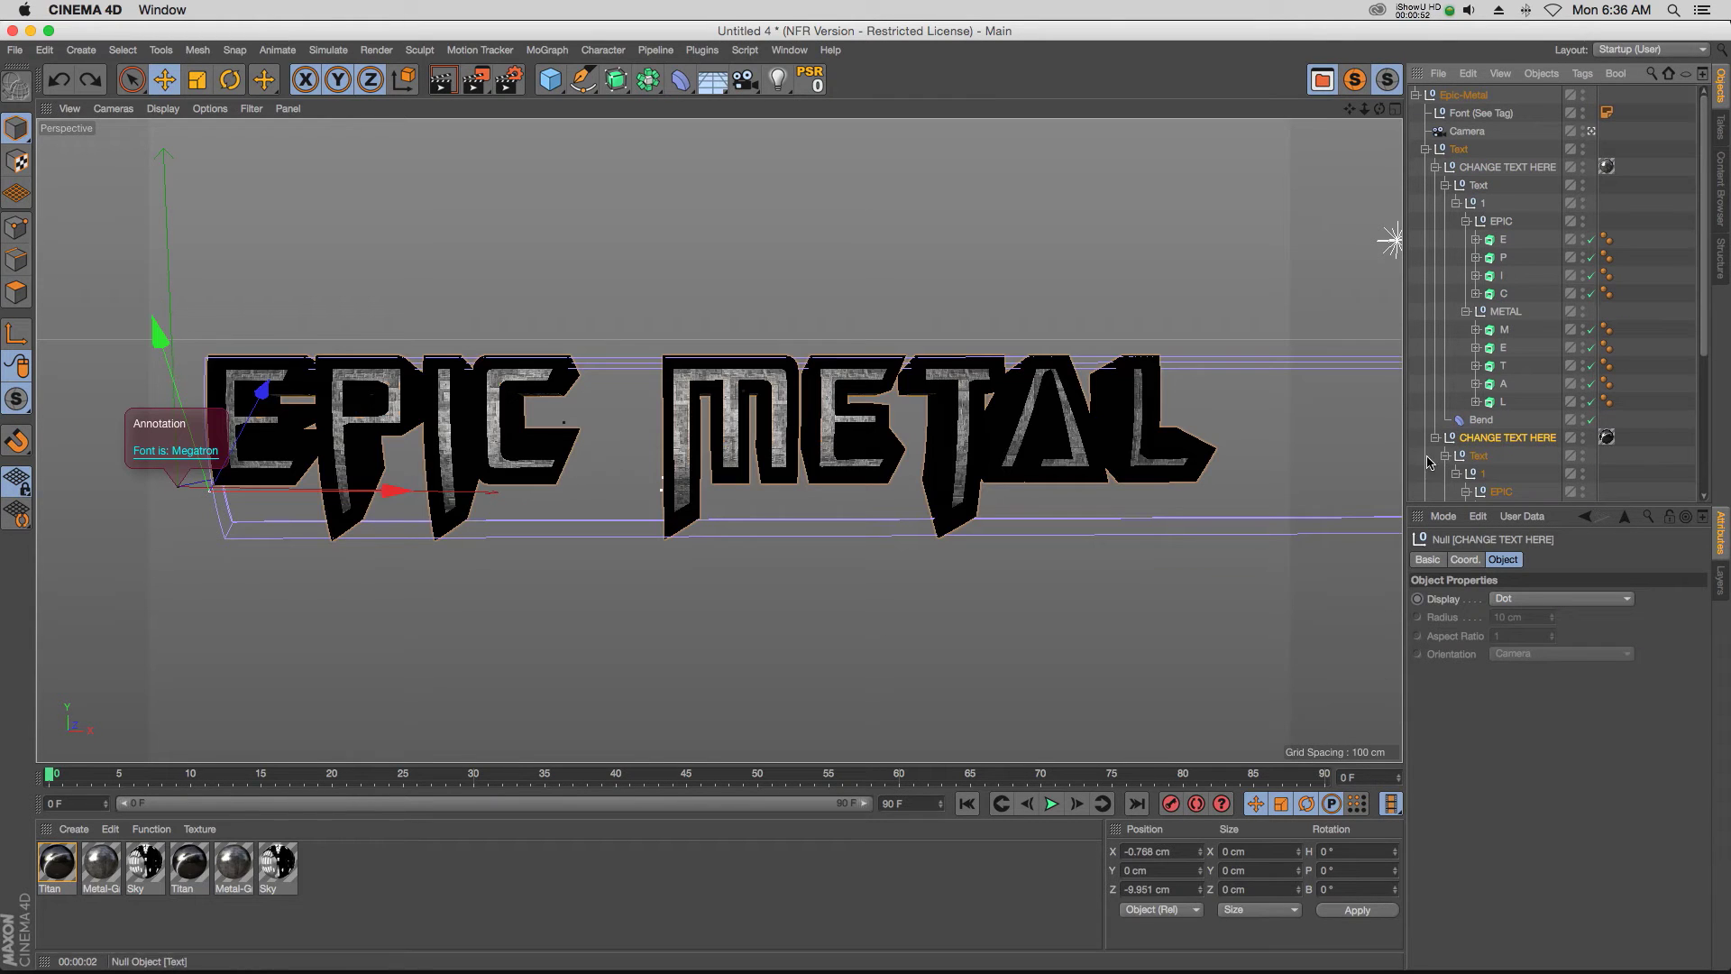
pyautogui.click(1434, 438)
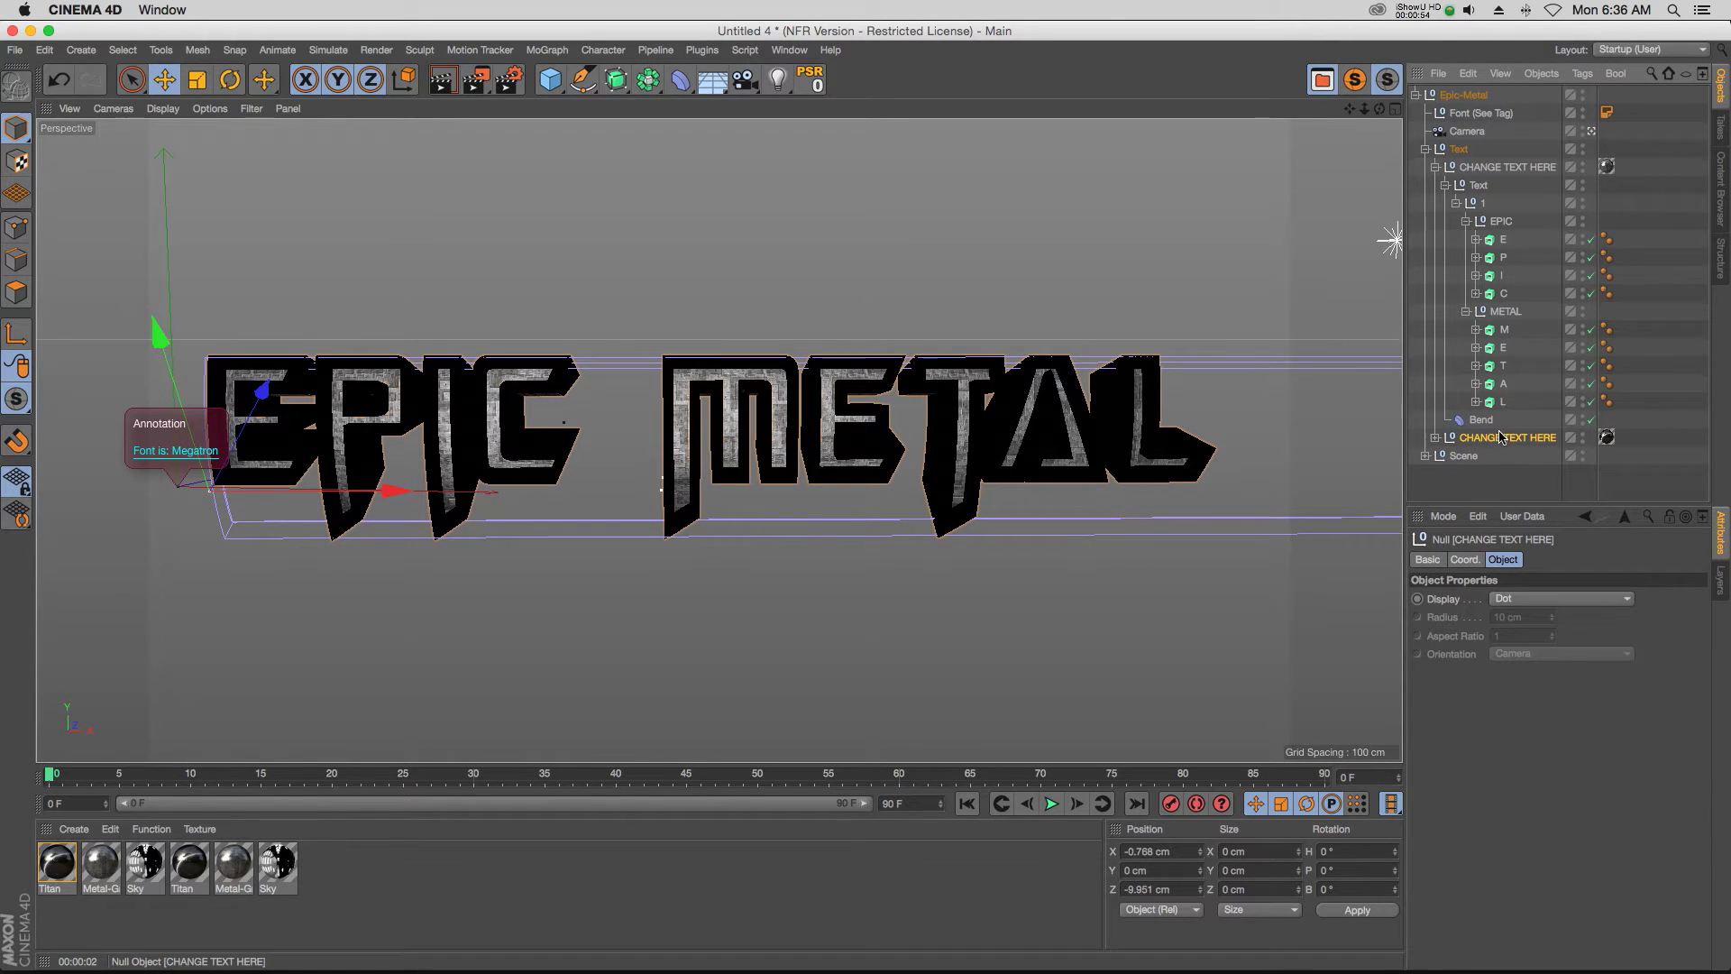
pyautogui.click(1503, 239)
pyautogui.keyDown('shift'); pyautogui.click(1501, 402); pyautogui.keyUp('shift')
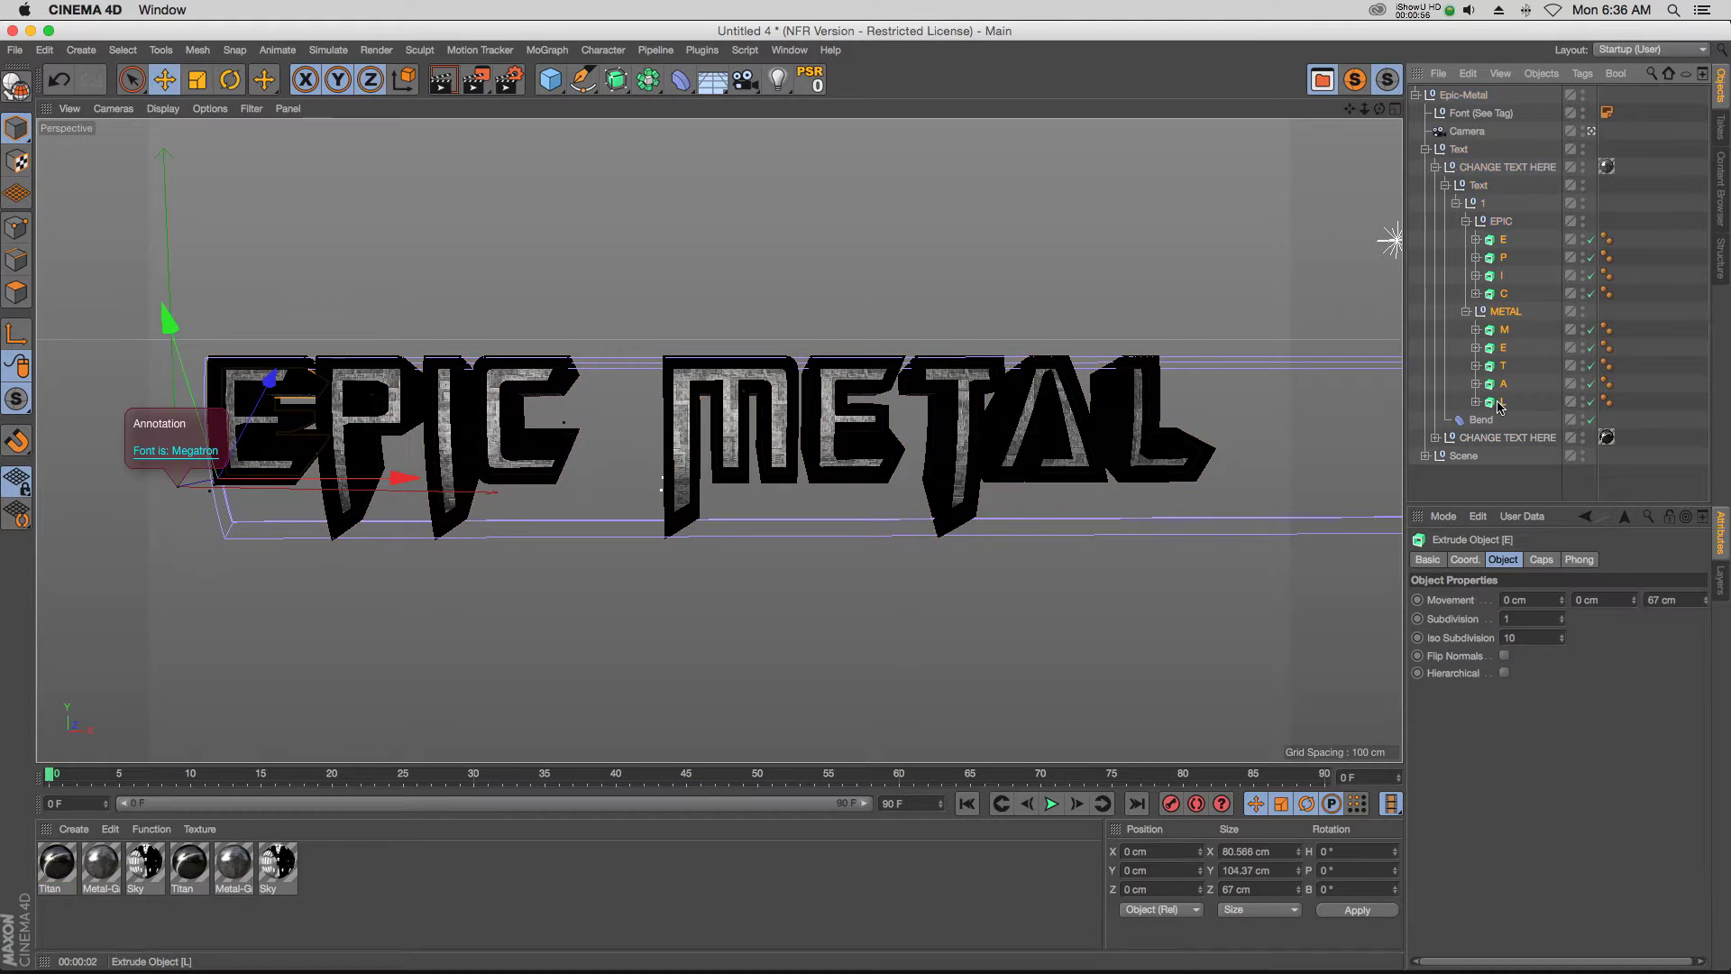
pyautogui.press('c')
pyautogui.click(1475, 402)
pyautogui.click(1476, 384)
pyautogui.click(1475, 366)
pyautogui.click(1476, 348)
pyautogui.click(1476, 330)
pyautogui.click(1476, 292)
pyautogui.click(1476, 275)
pyautogui.click(1476, 257)
pyautogui.click(1475, 239)
pyautogui.click(1523, 258)
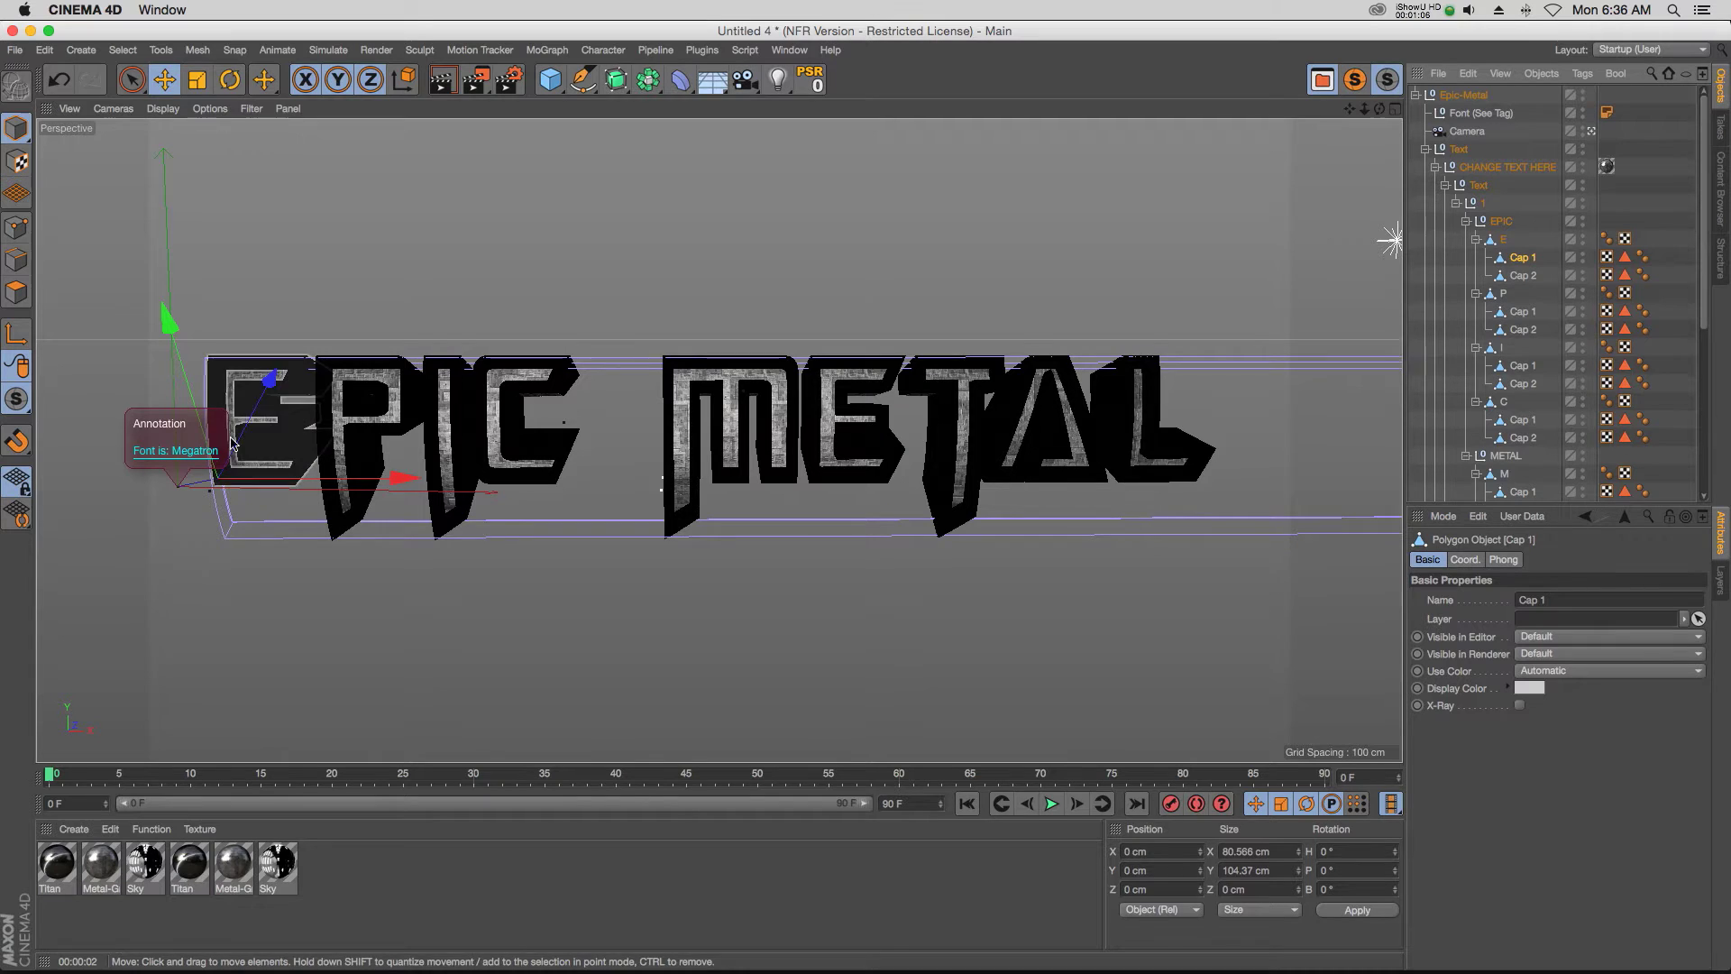
pyautogui.press('Delete')
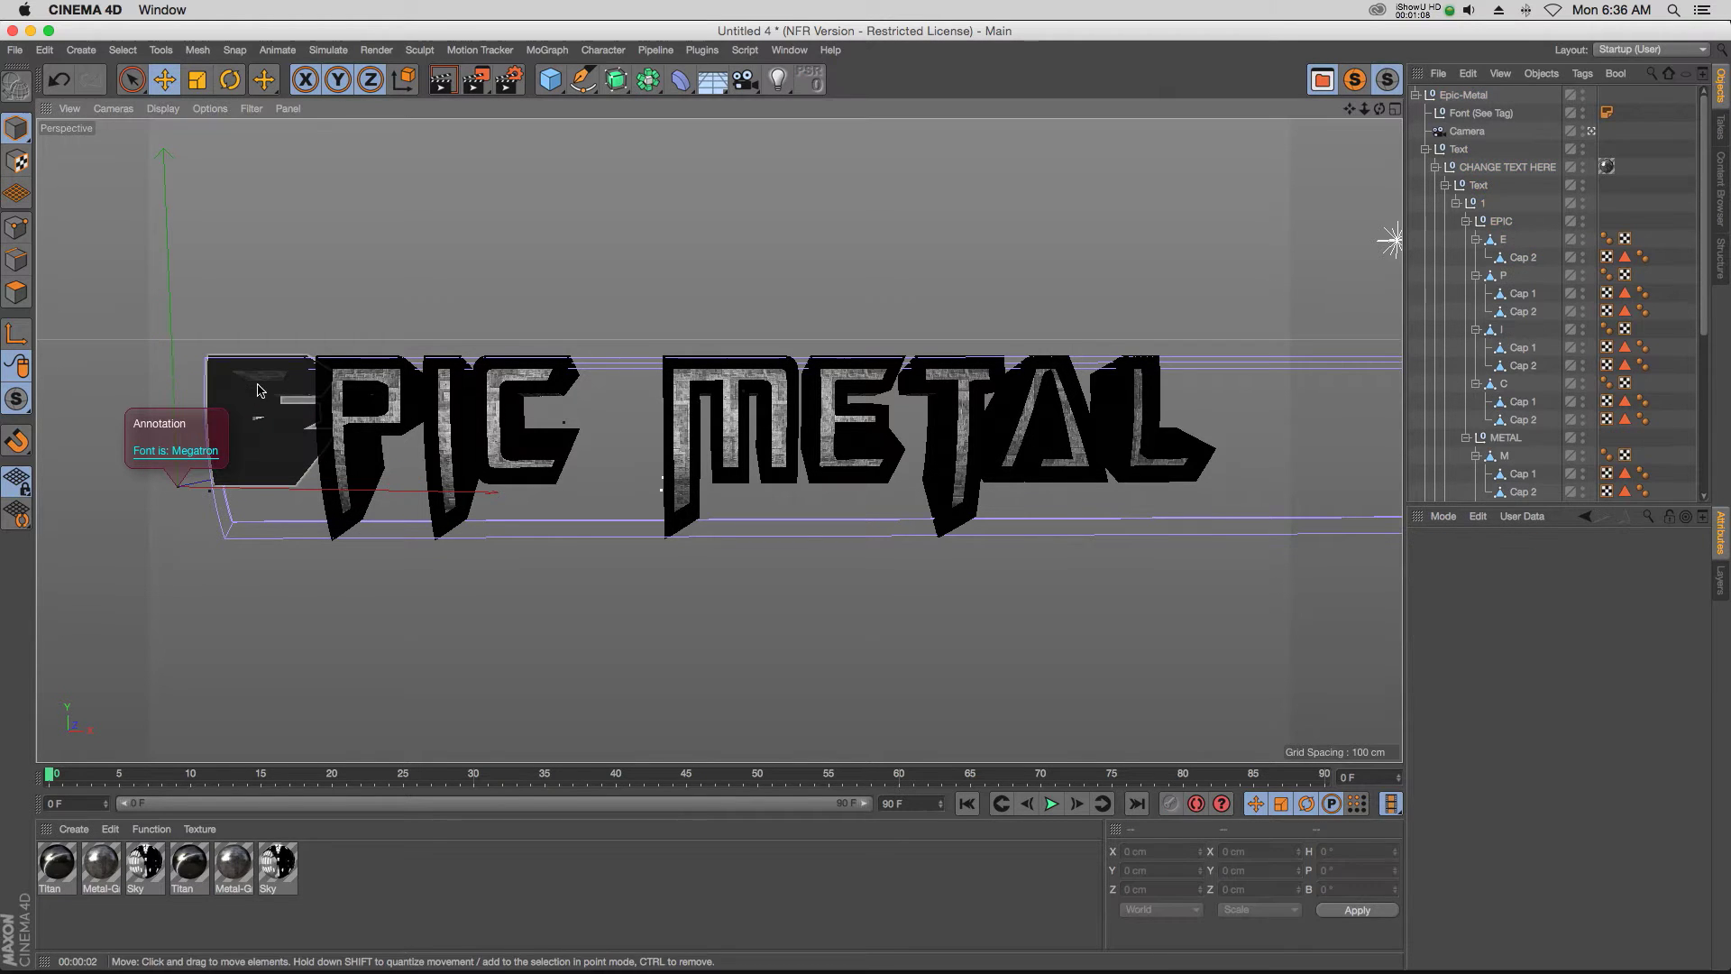
pyautogui.press('super+z')
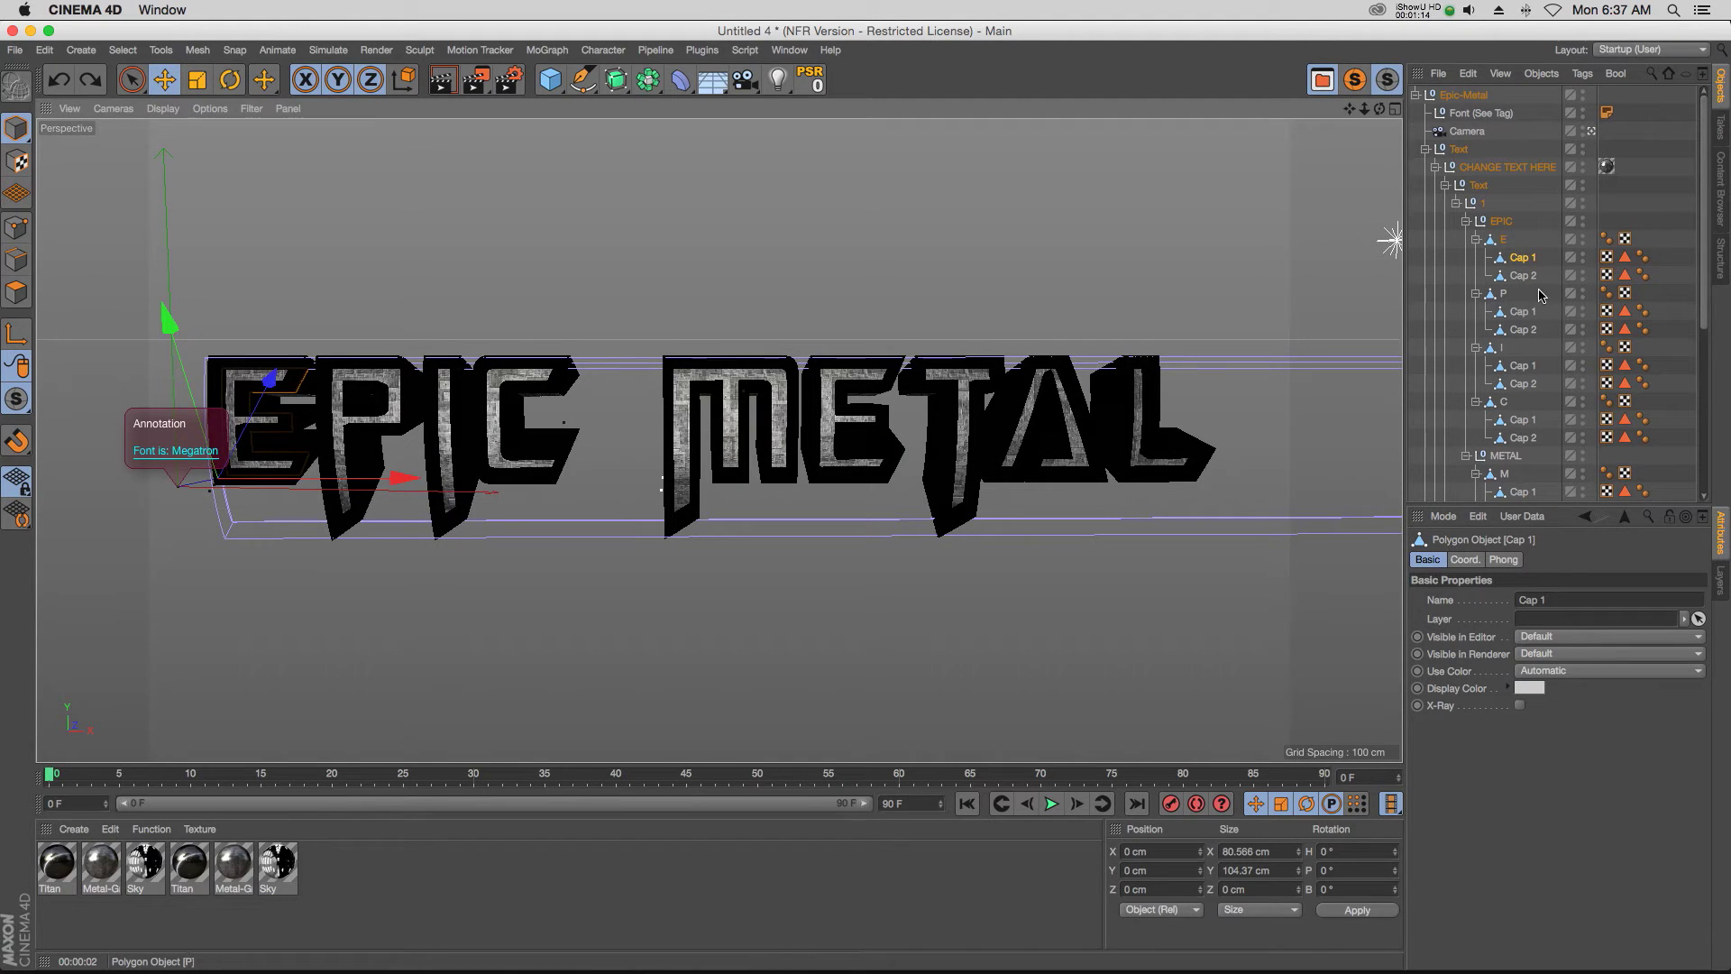
# Add a Compositing tag with object buffer 1 enabled to the first E's Cap 1 and copy it to every other letter's Cap 1
pyautogui.rightClick(1522, 267)
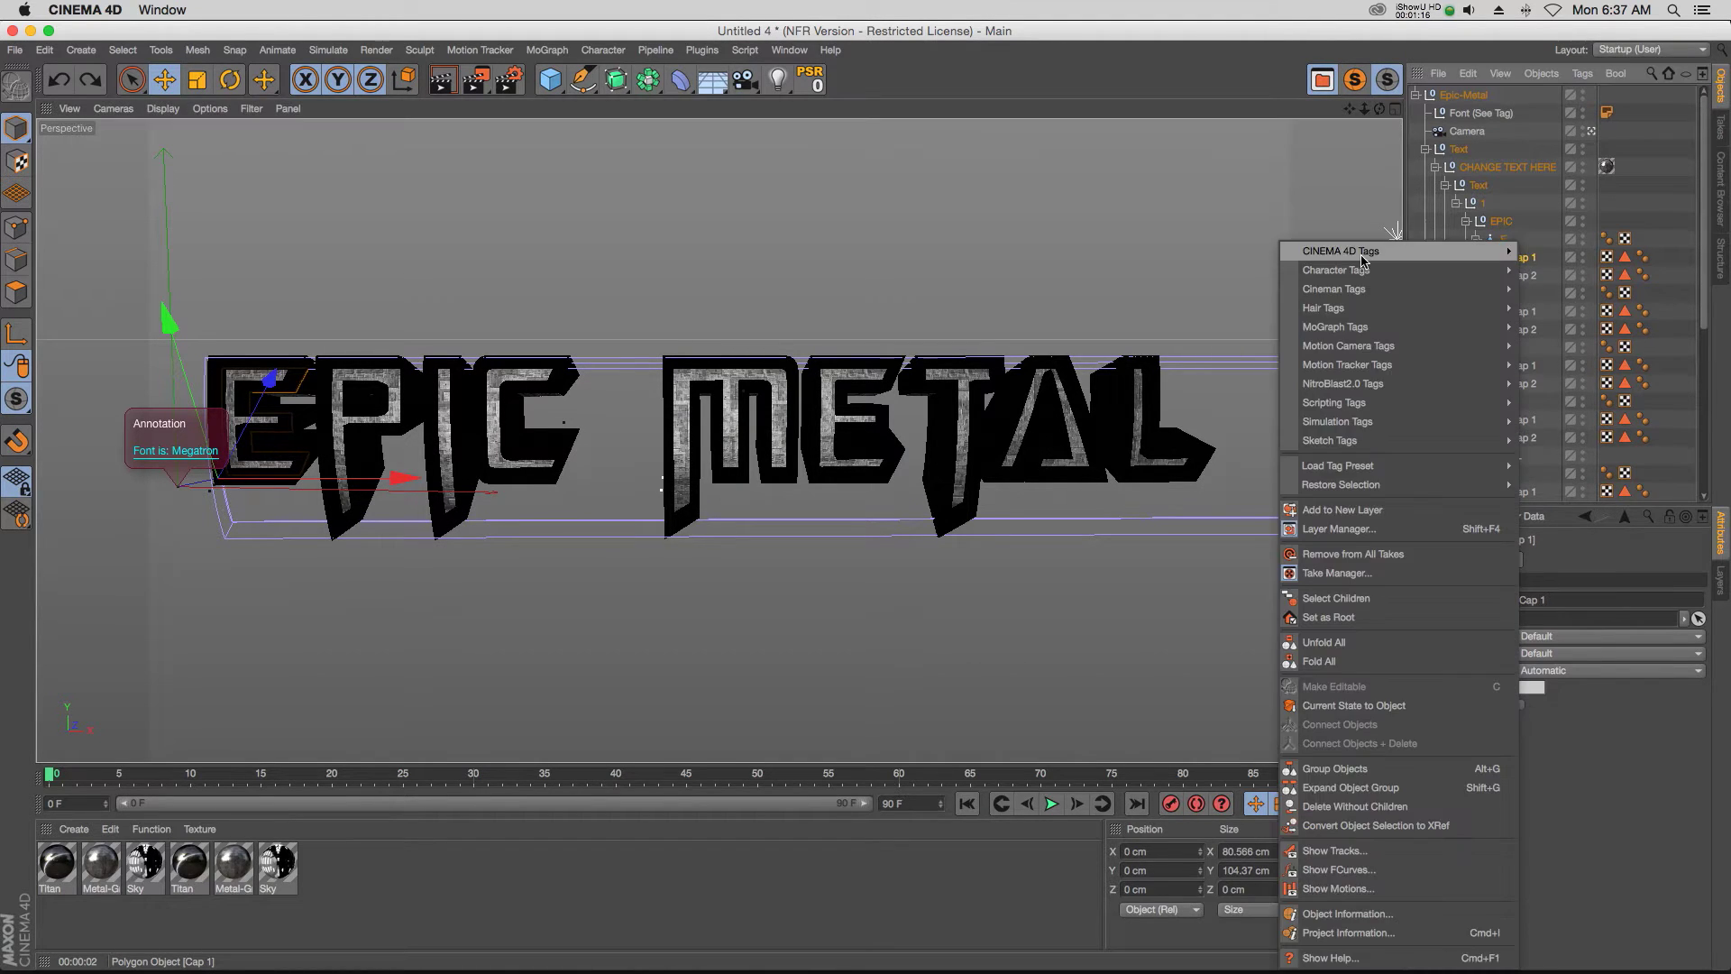
pyautogui.moveTo(1479, 251)
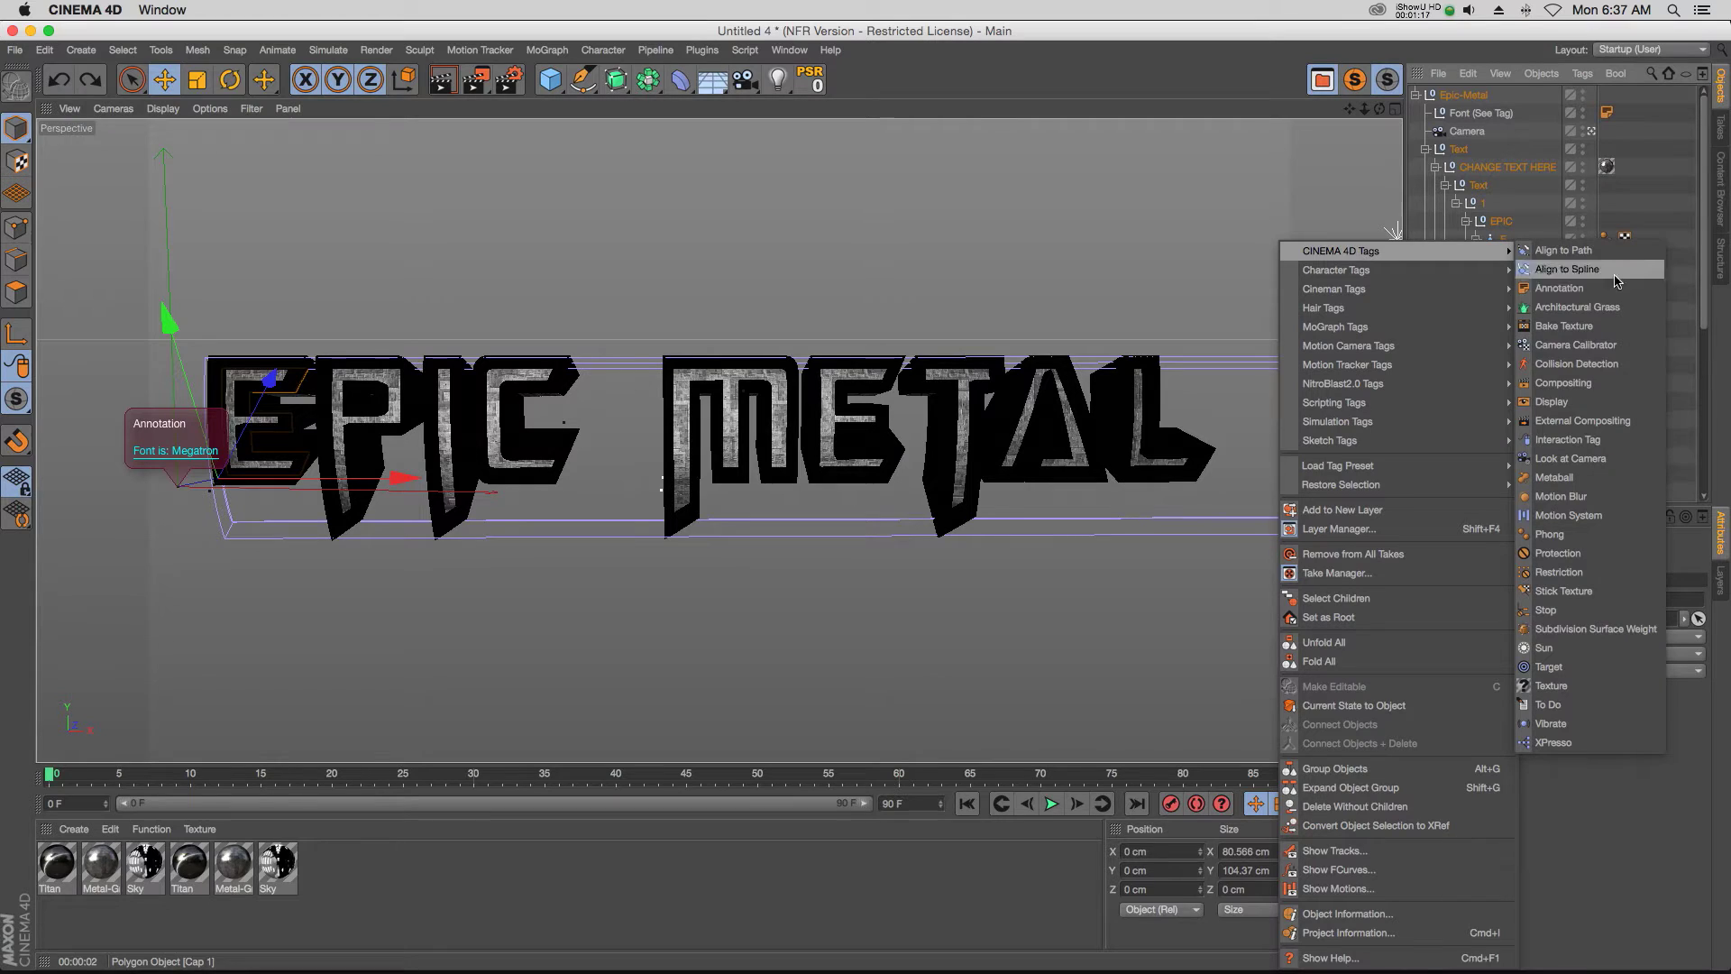
pyautogui.click(1584, 386)
pyautogui.click(1466, 617)
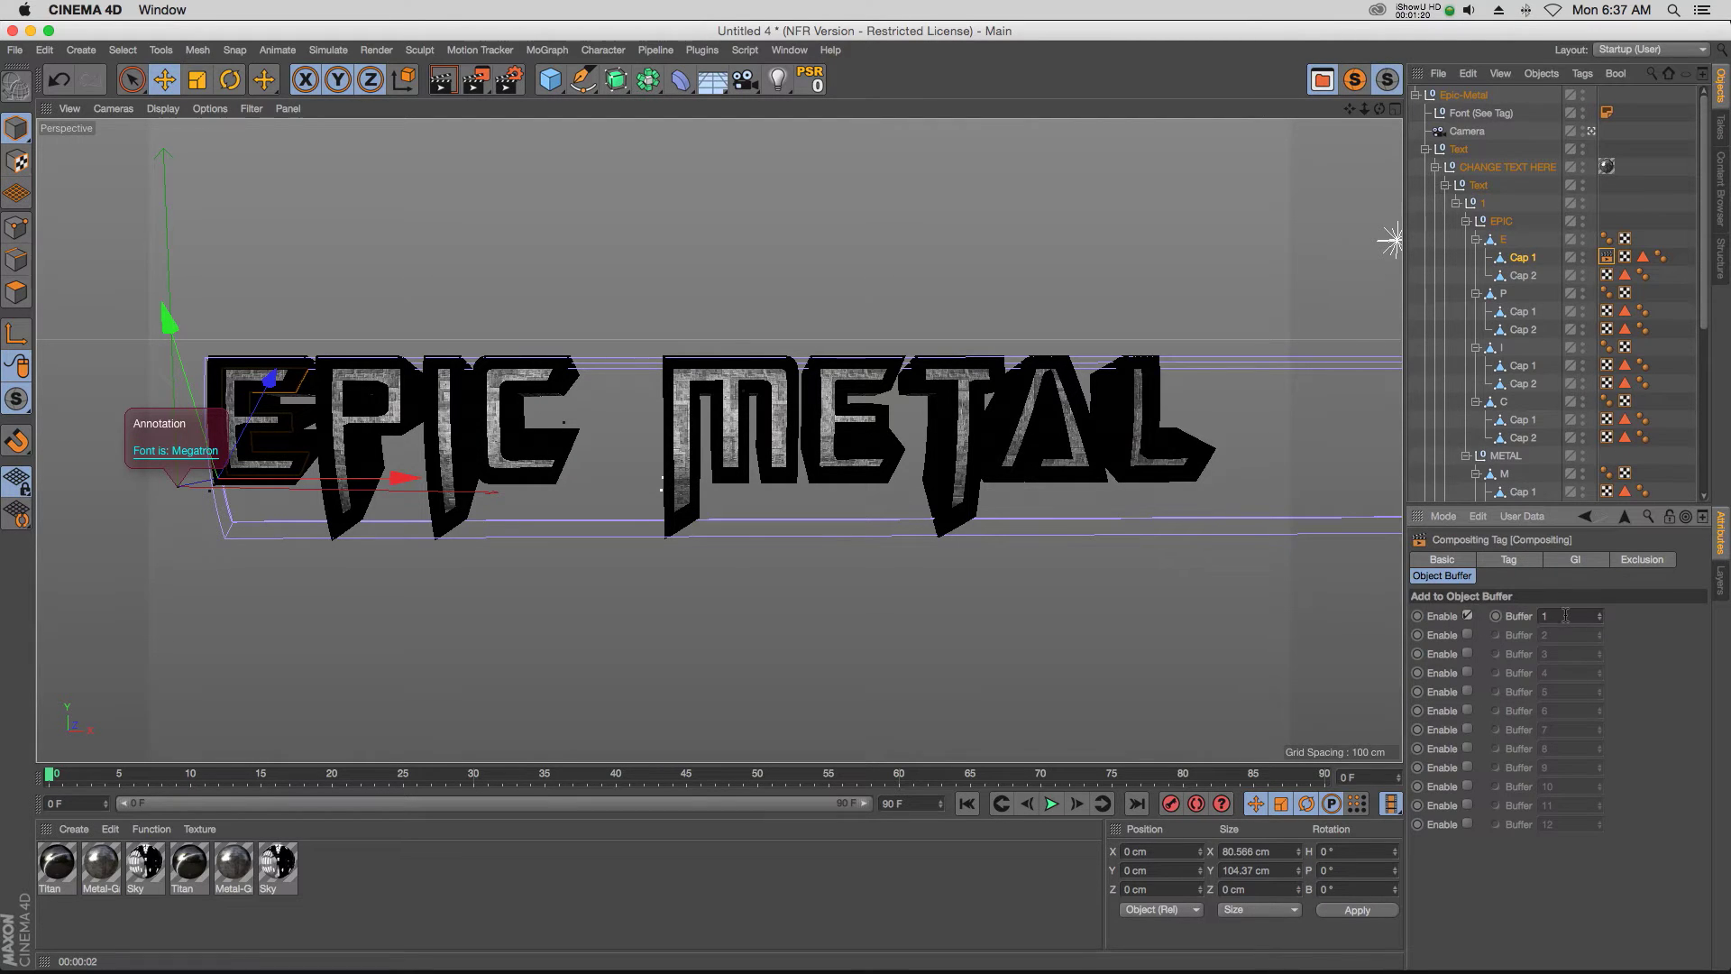
pyautogui.moveTo(1607, 257); pyautogui.dragTo(1661, 294)
pyautogui.keyDown('ctrl'); pyautogui.moveTo(1663, 357); pyautogui.dragTo(1666, 429); pyautogui.keyUp('ctrl')
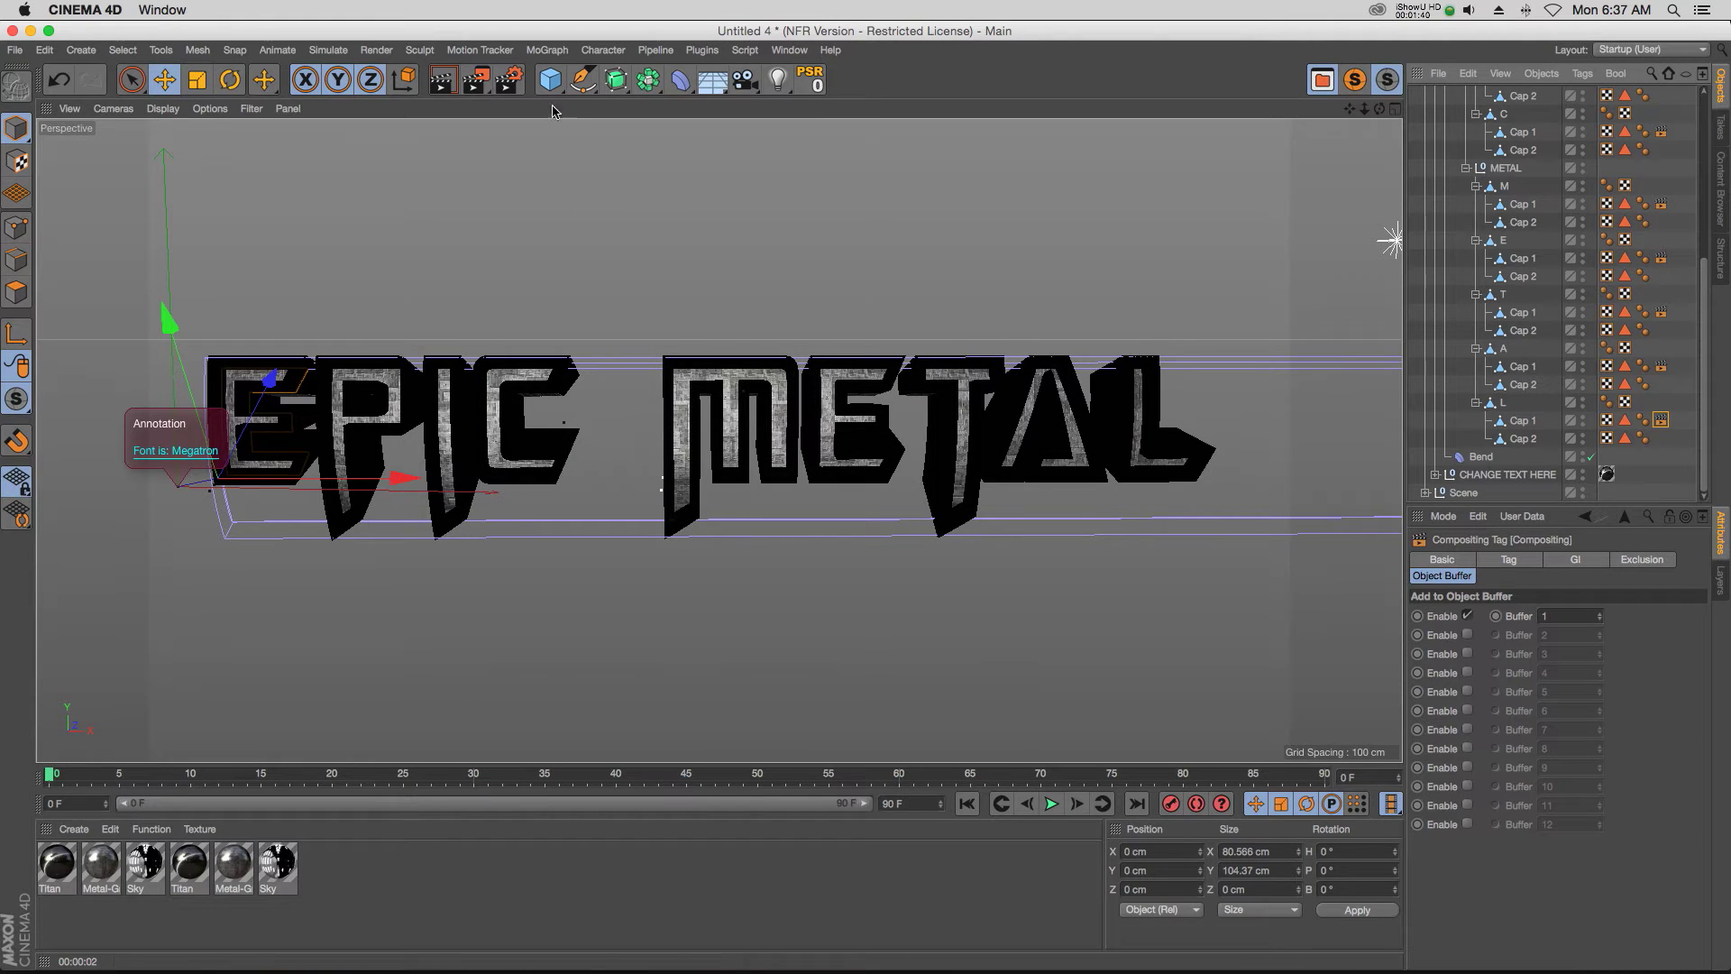
# Check the Object Buffer pass and the available multi-pass channels in the render settings
pyautogui.click(509, 79)
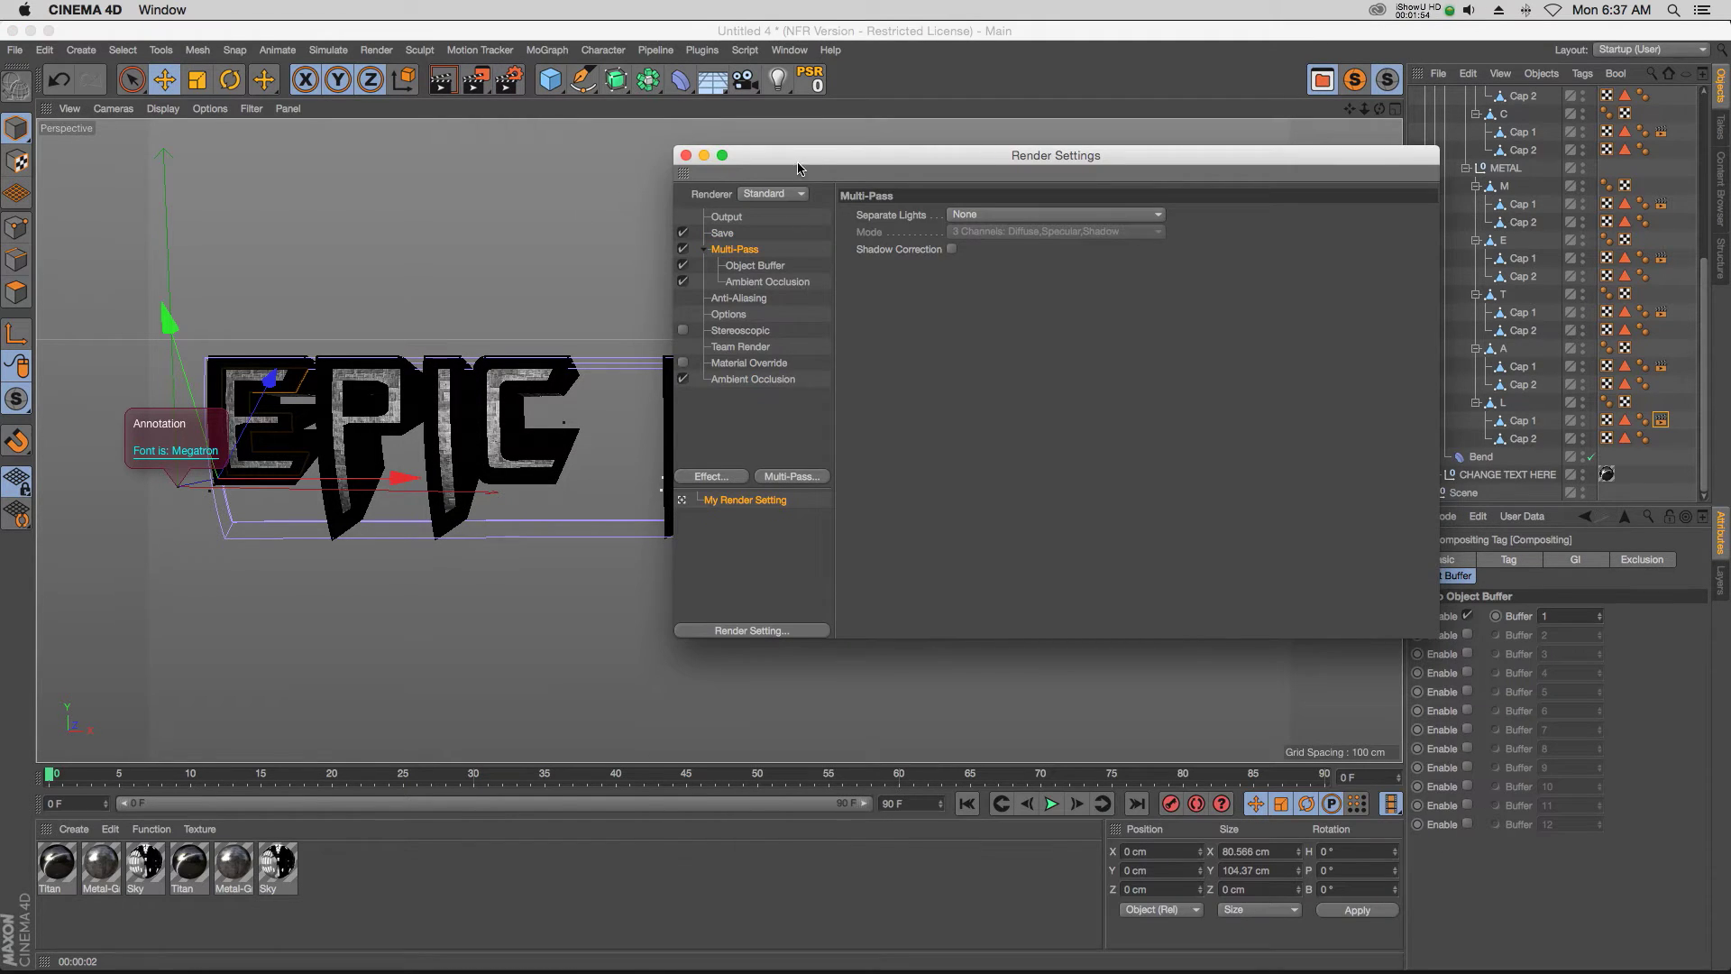
pyautogui.moveTo(798, 169); pyautogui.dragTo(798, 157)
pyautogui.click(738, 255)
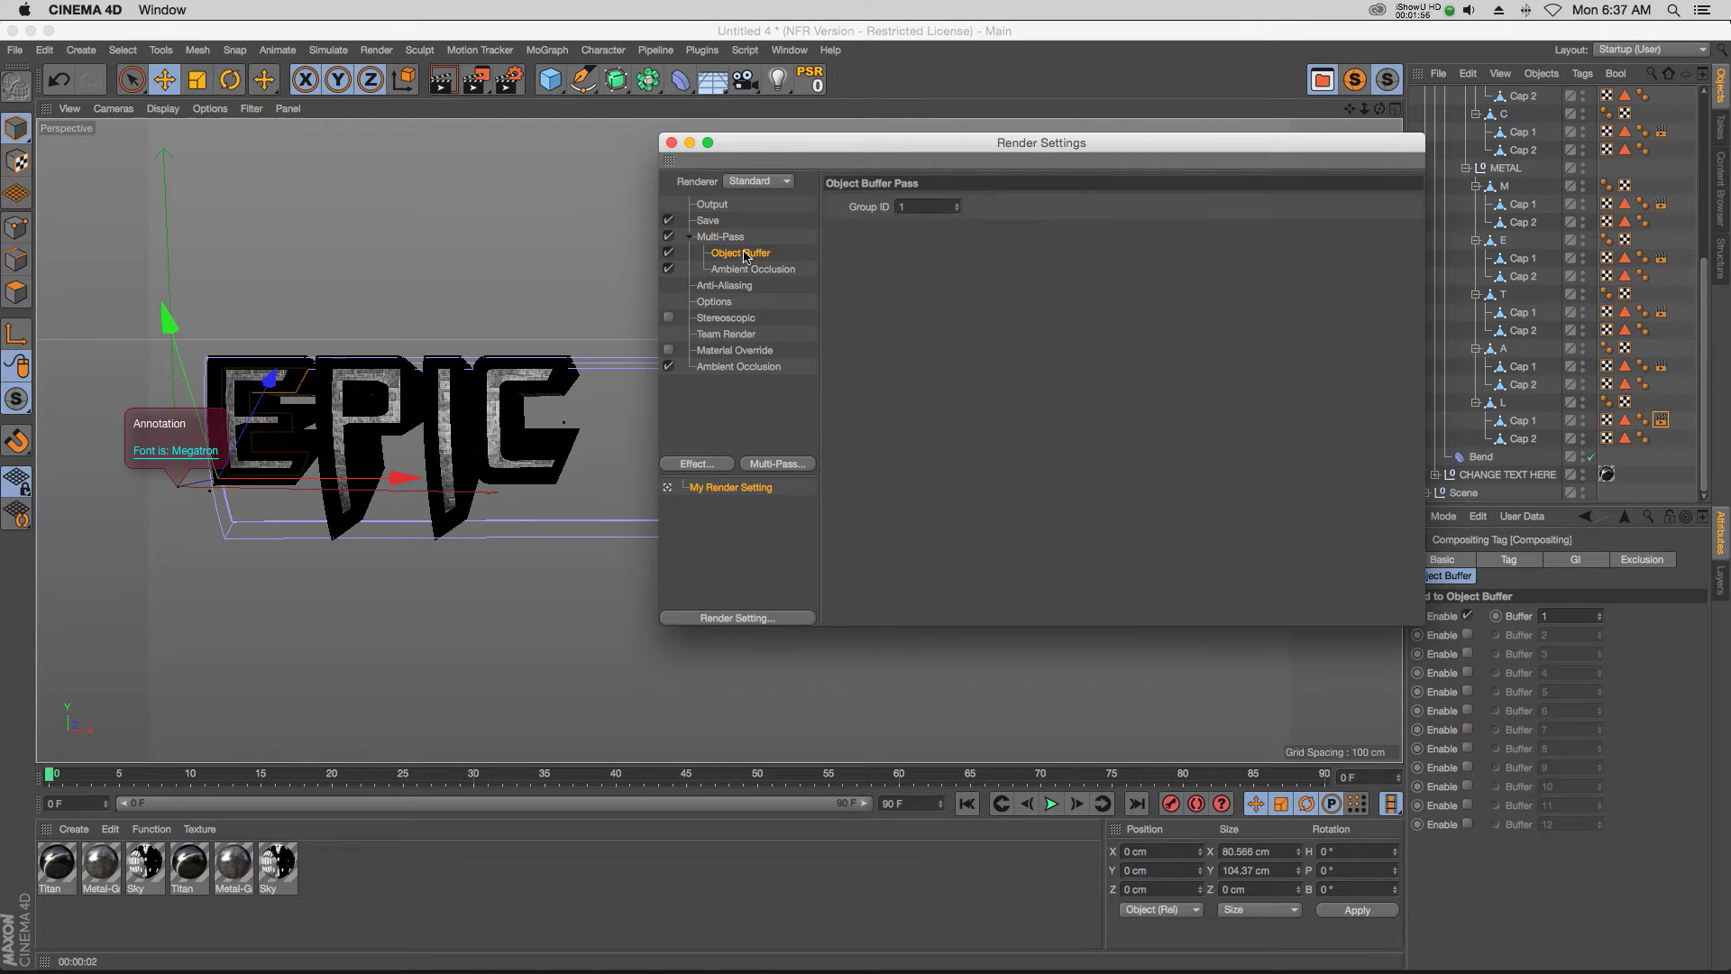
pyautogui.click(780, 462)
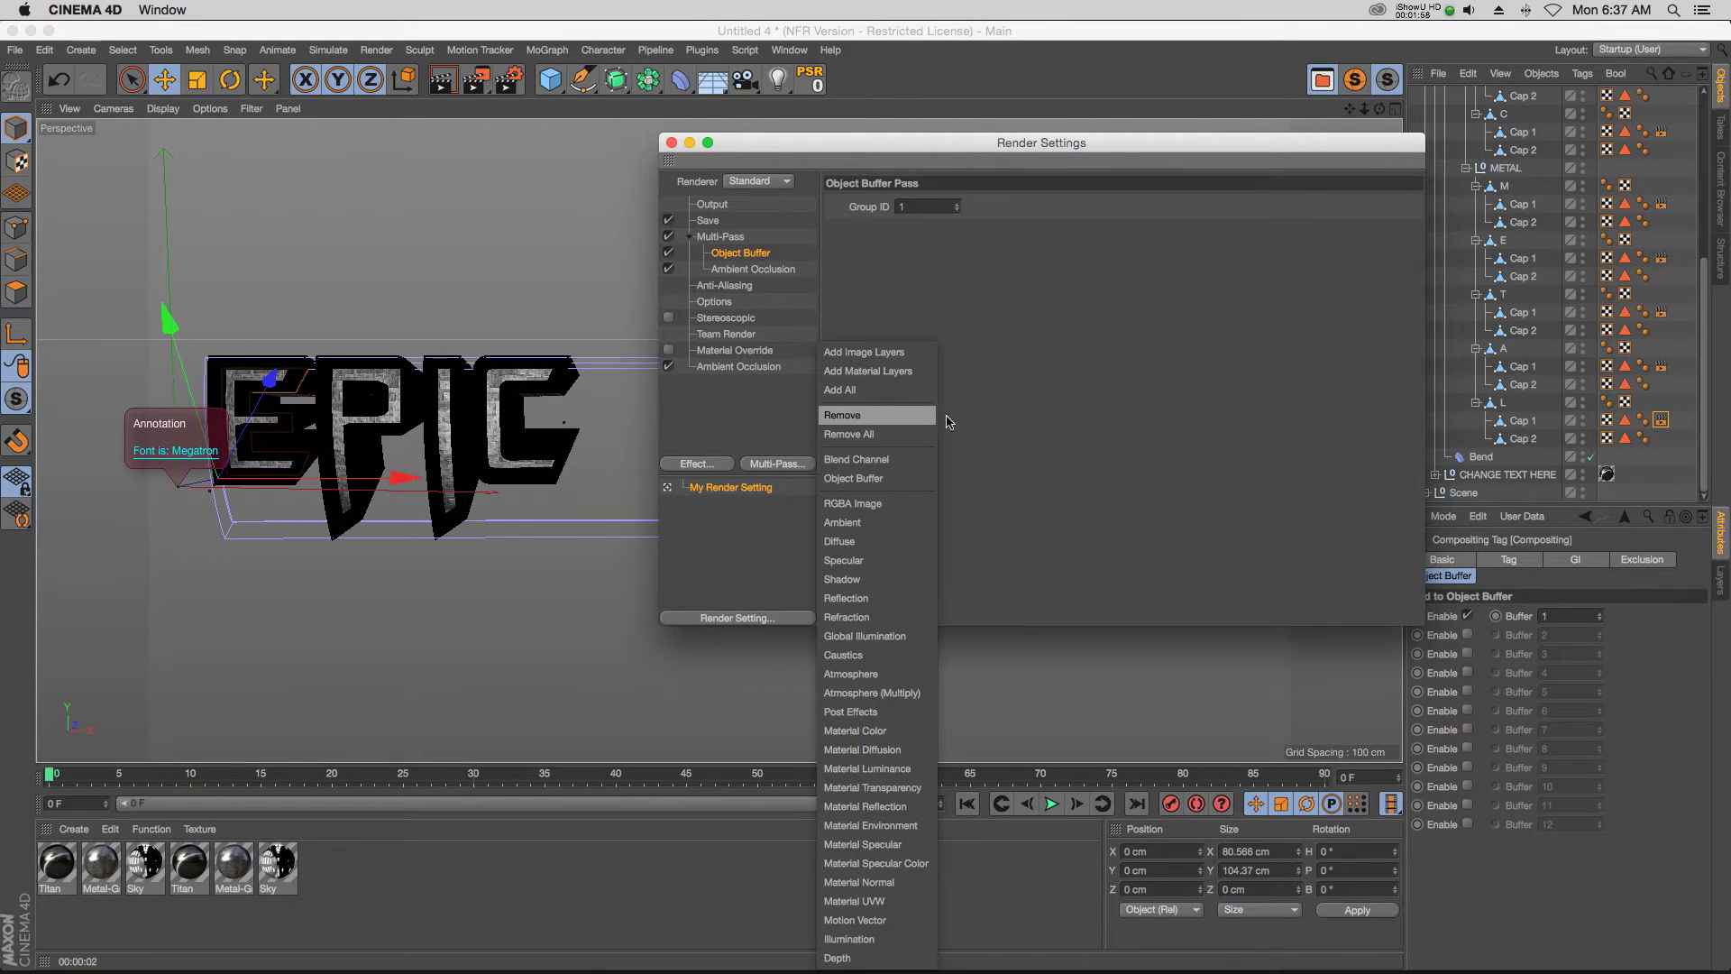
pyautogui.click(1054, 448)
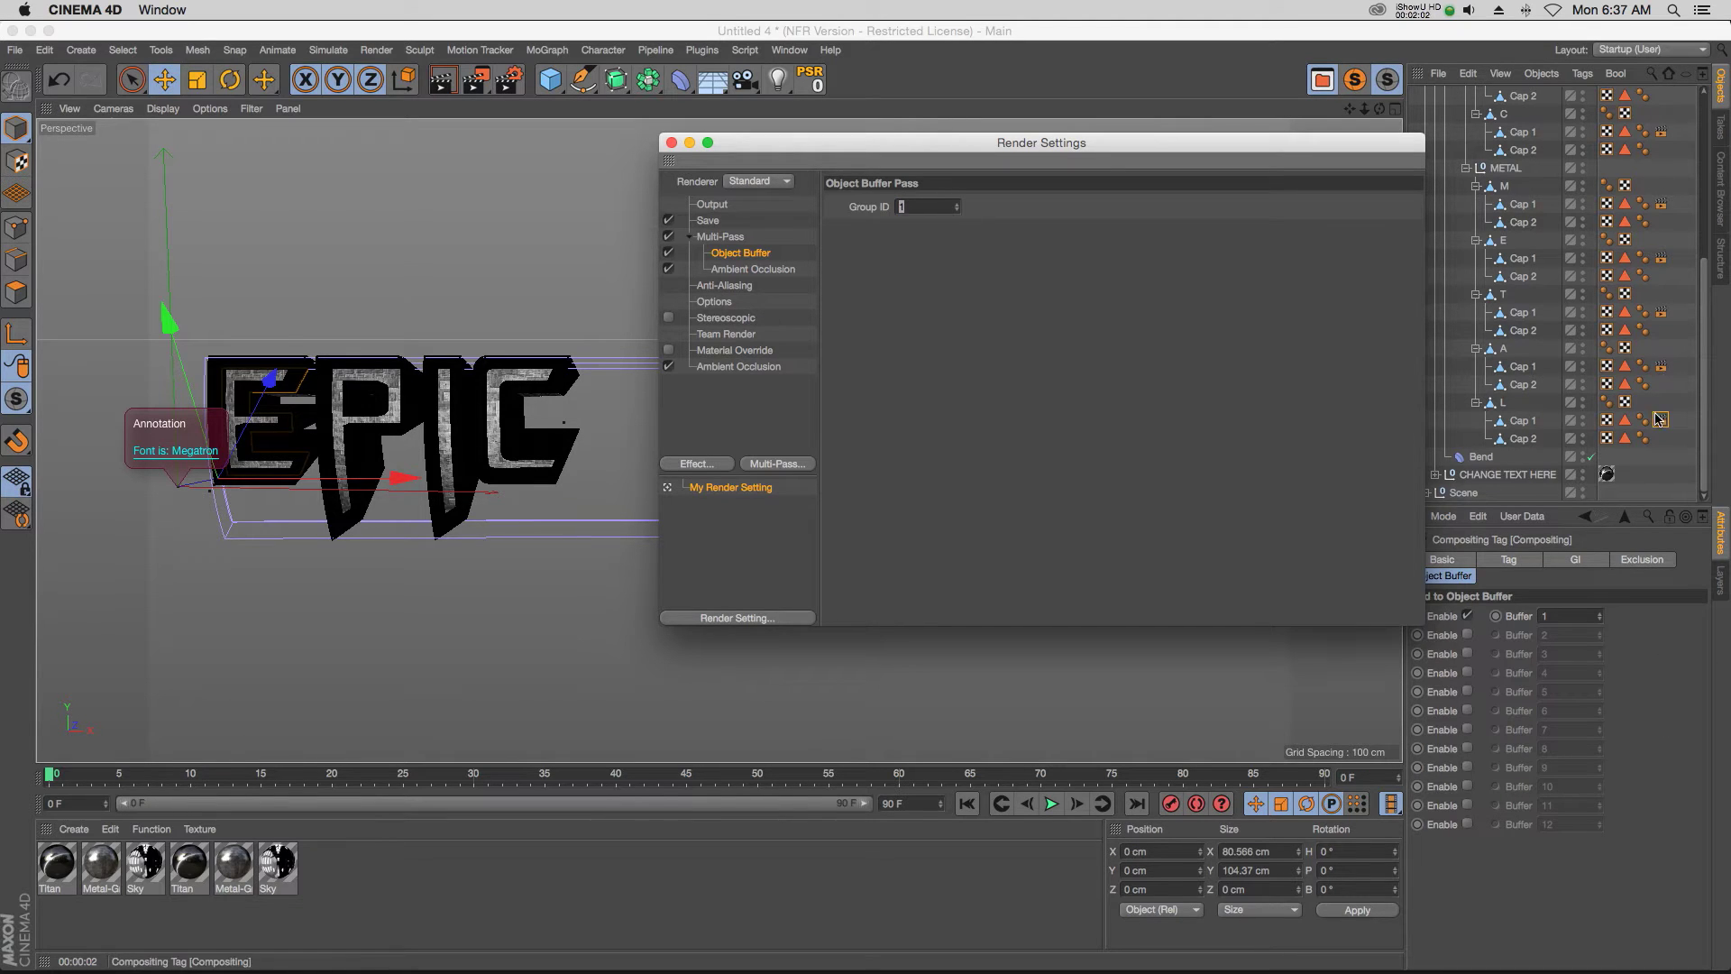
# Check the Ambient Occlusion pass and its matching render effect, and close the render settings
pyautogui.click(753, 268)
pyautogui.click(777, 464)
pyautogui.click(1006, 308)
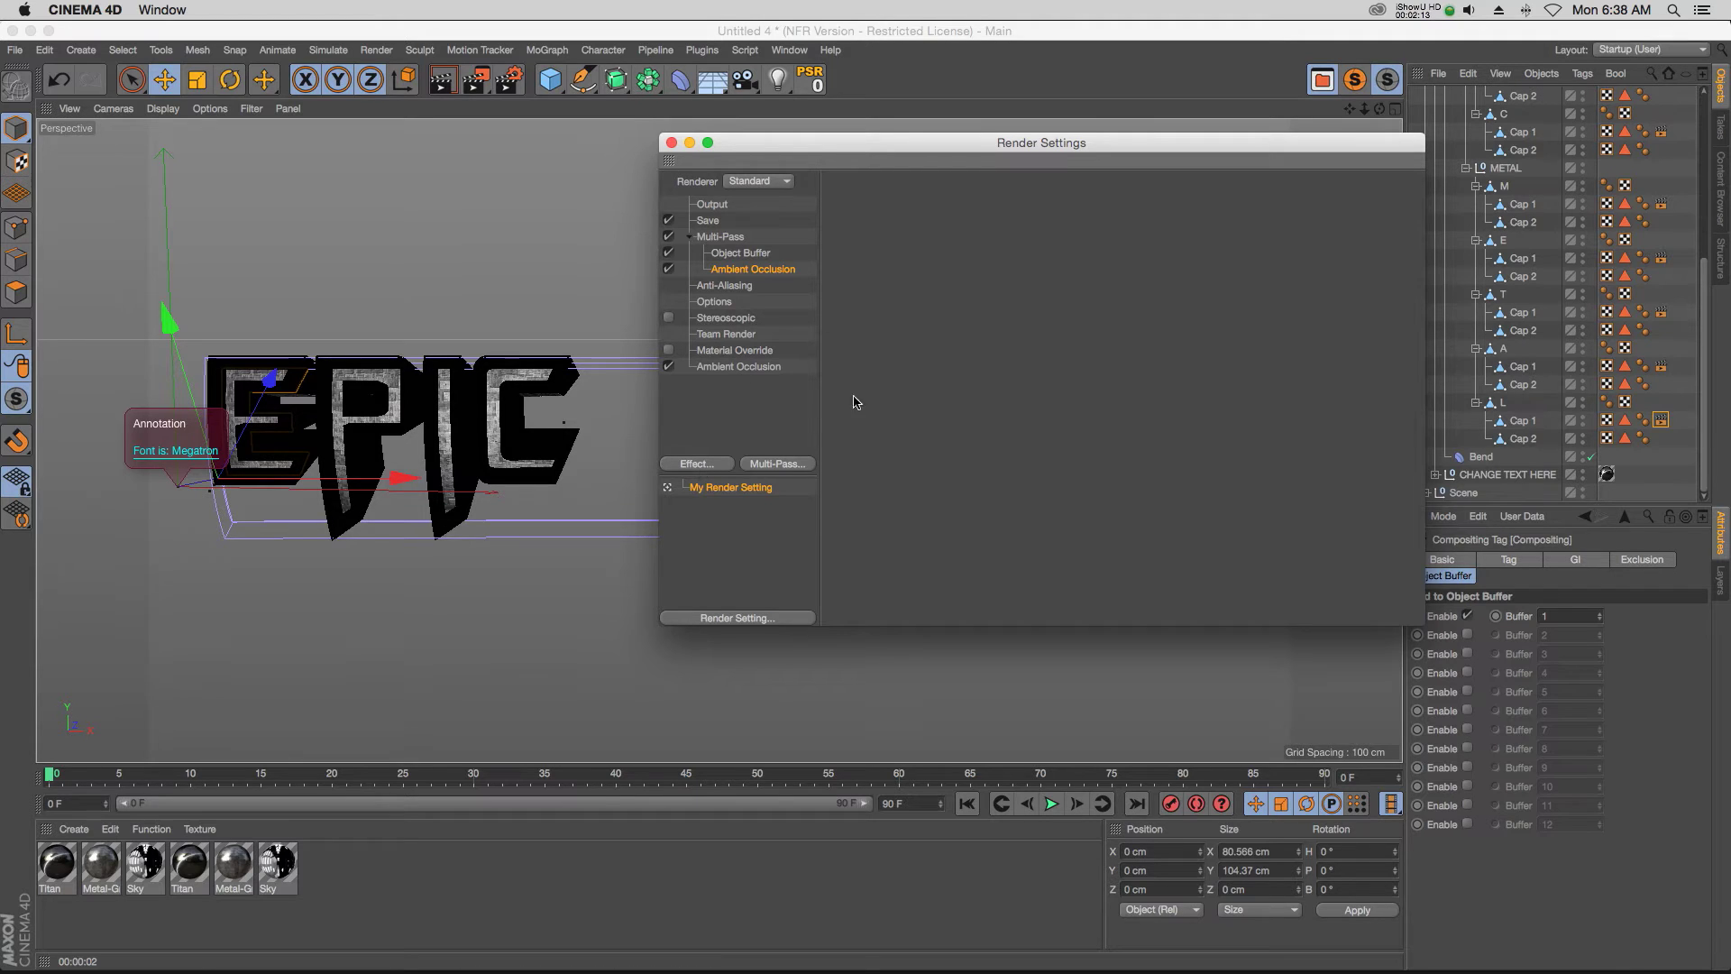
pyautogui.click(704, 463)
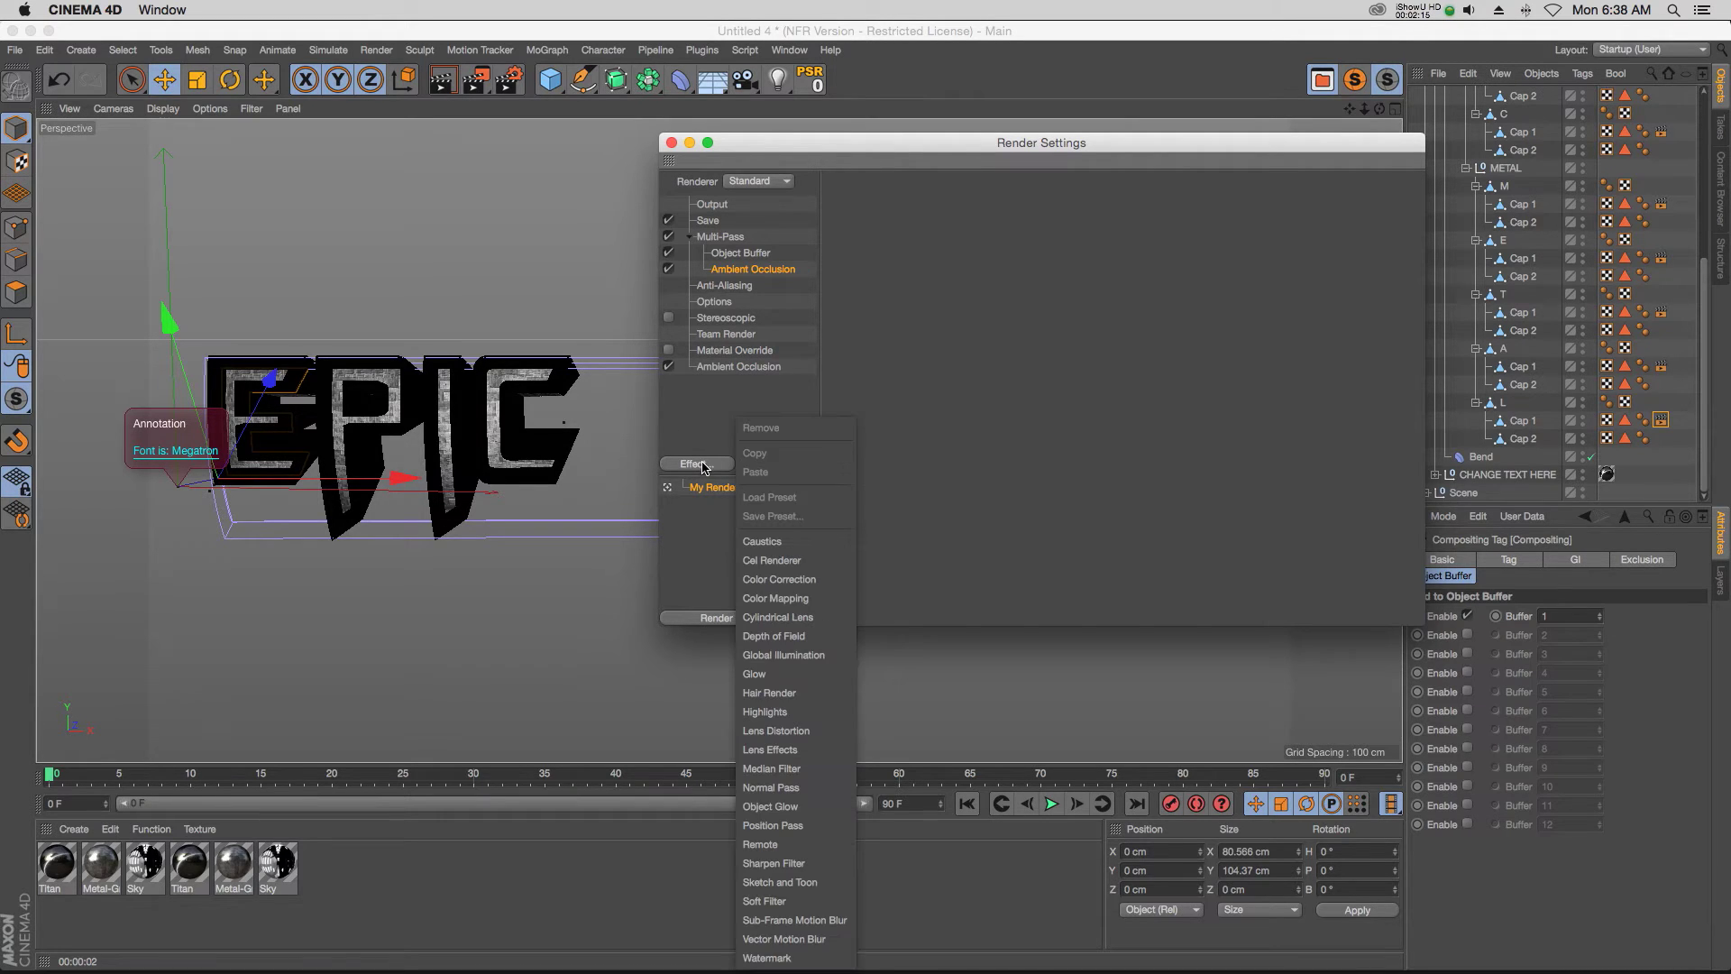
pyautogui.click(696, 405)
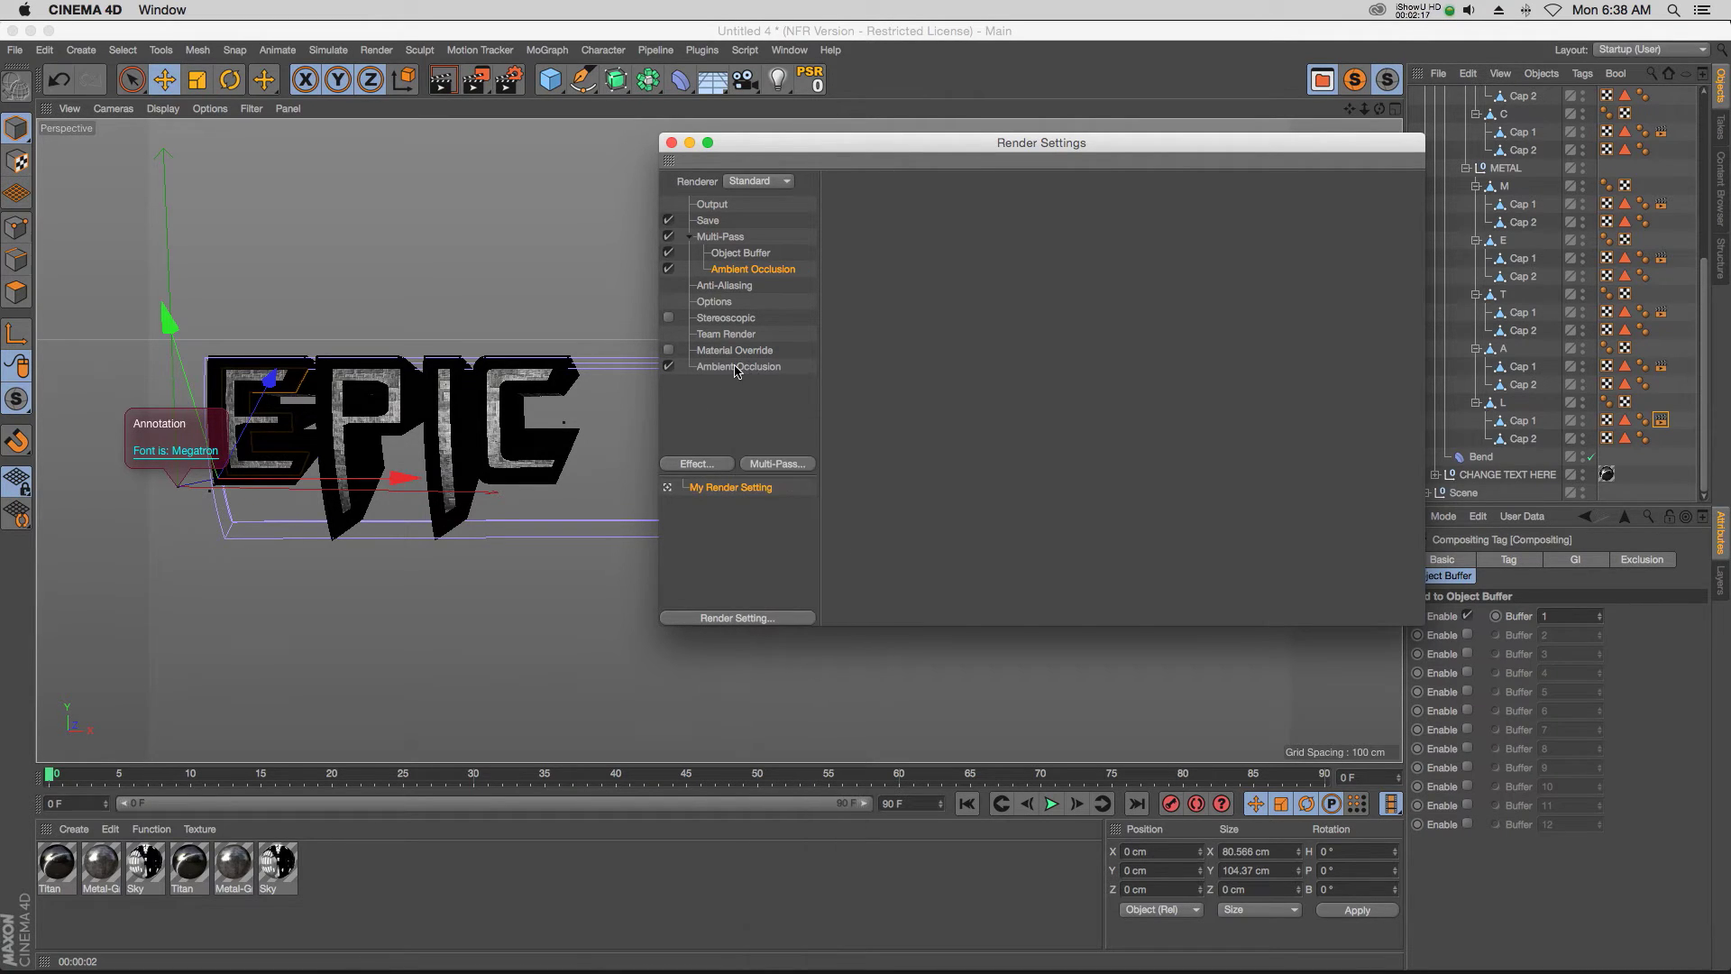
pyautogui.click(724, 366)
pyautogui.click(671, 143)
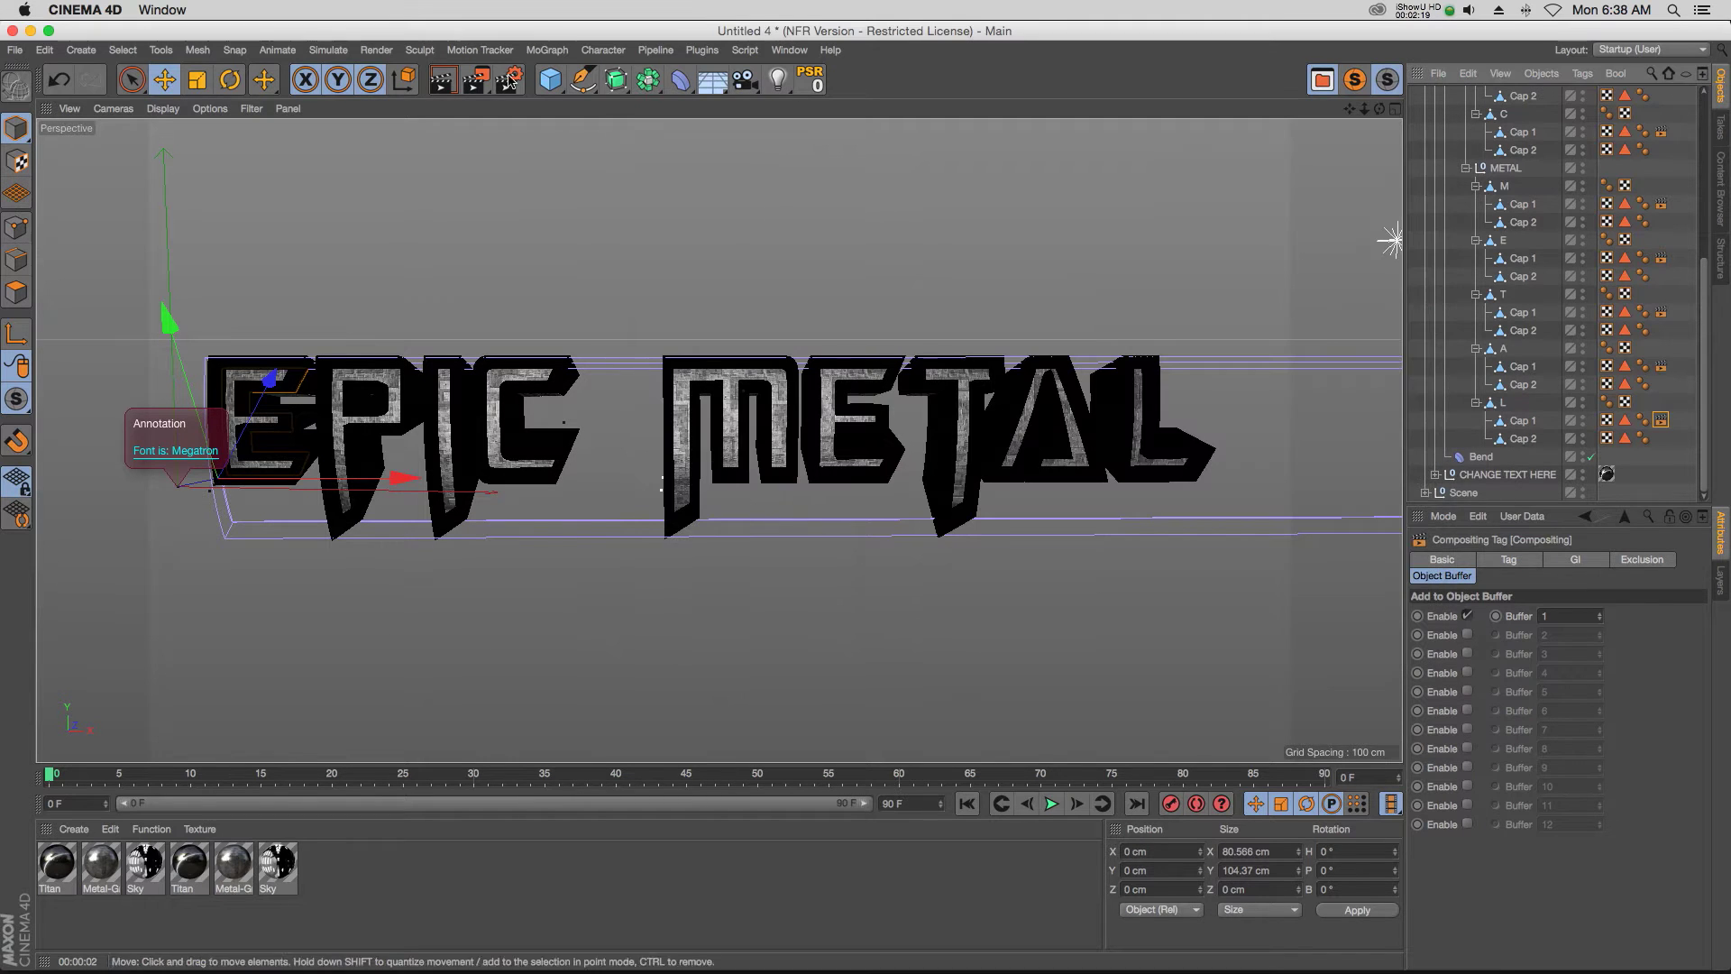
# Preview the render in the viewport and render the frame to the Picture Viewer
pyautogui.click(438, 79)
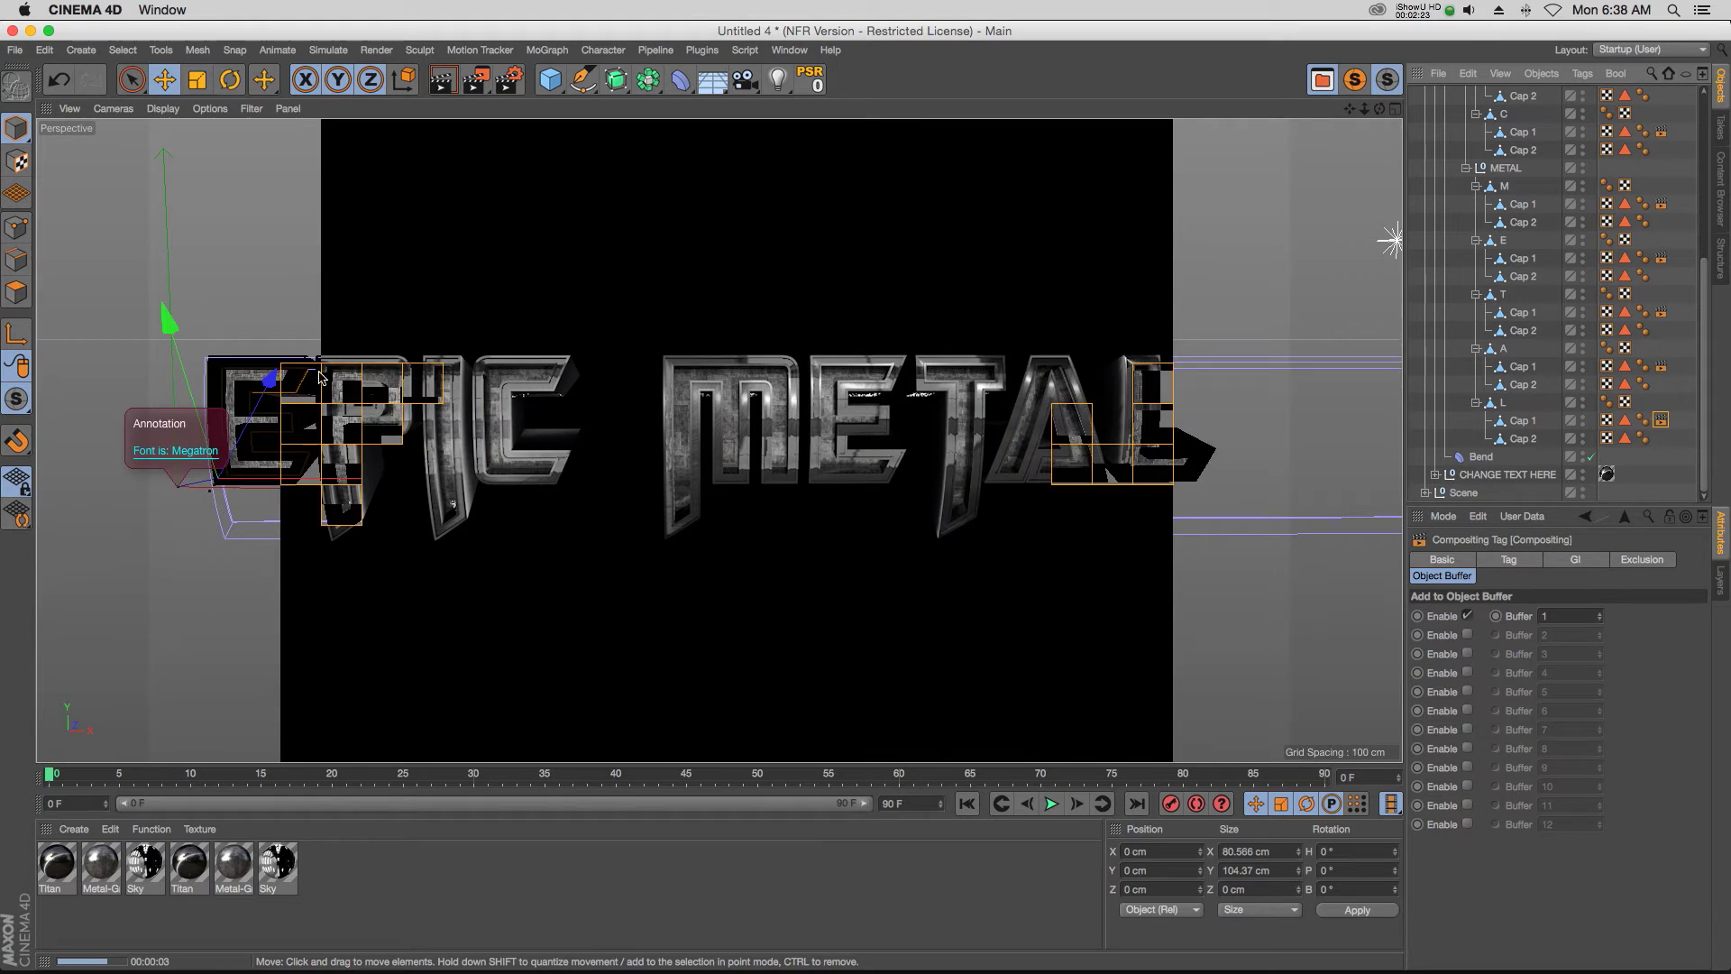
pyautogui.click(1411, 291)
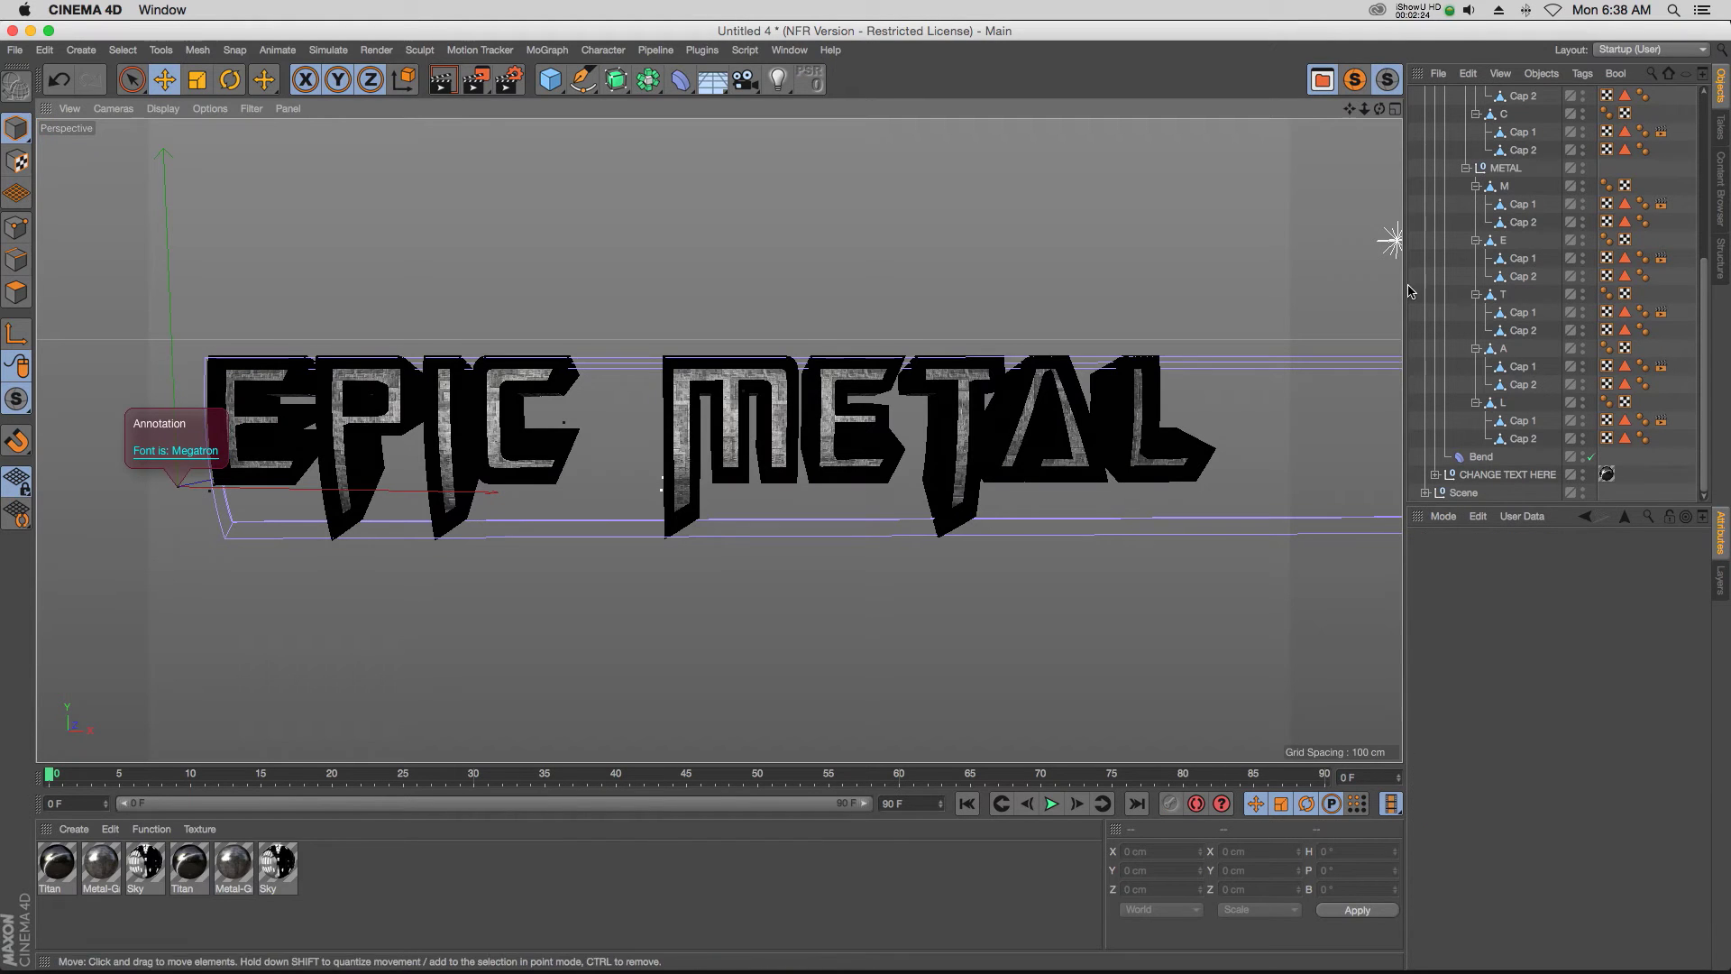
pyautogui.click(475, 80)
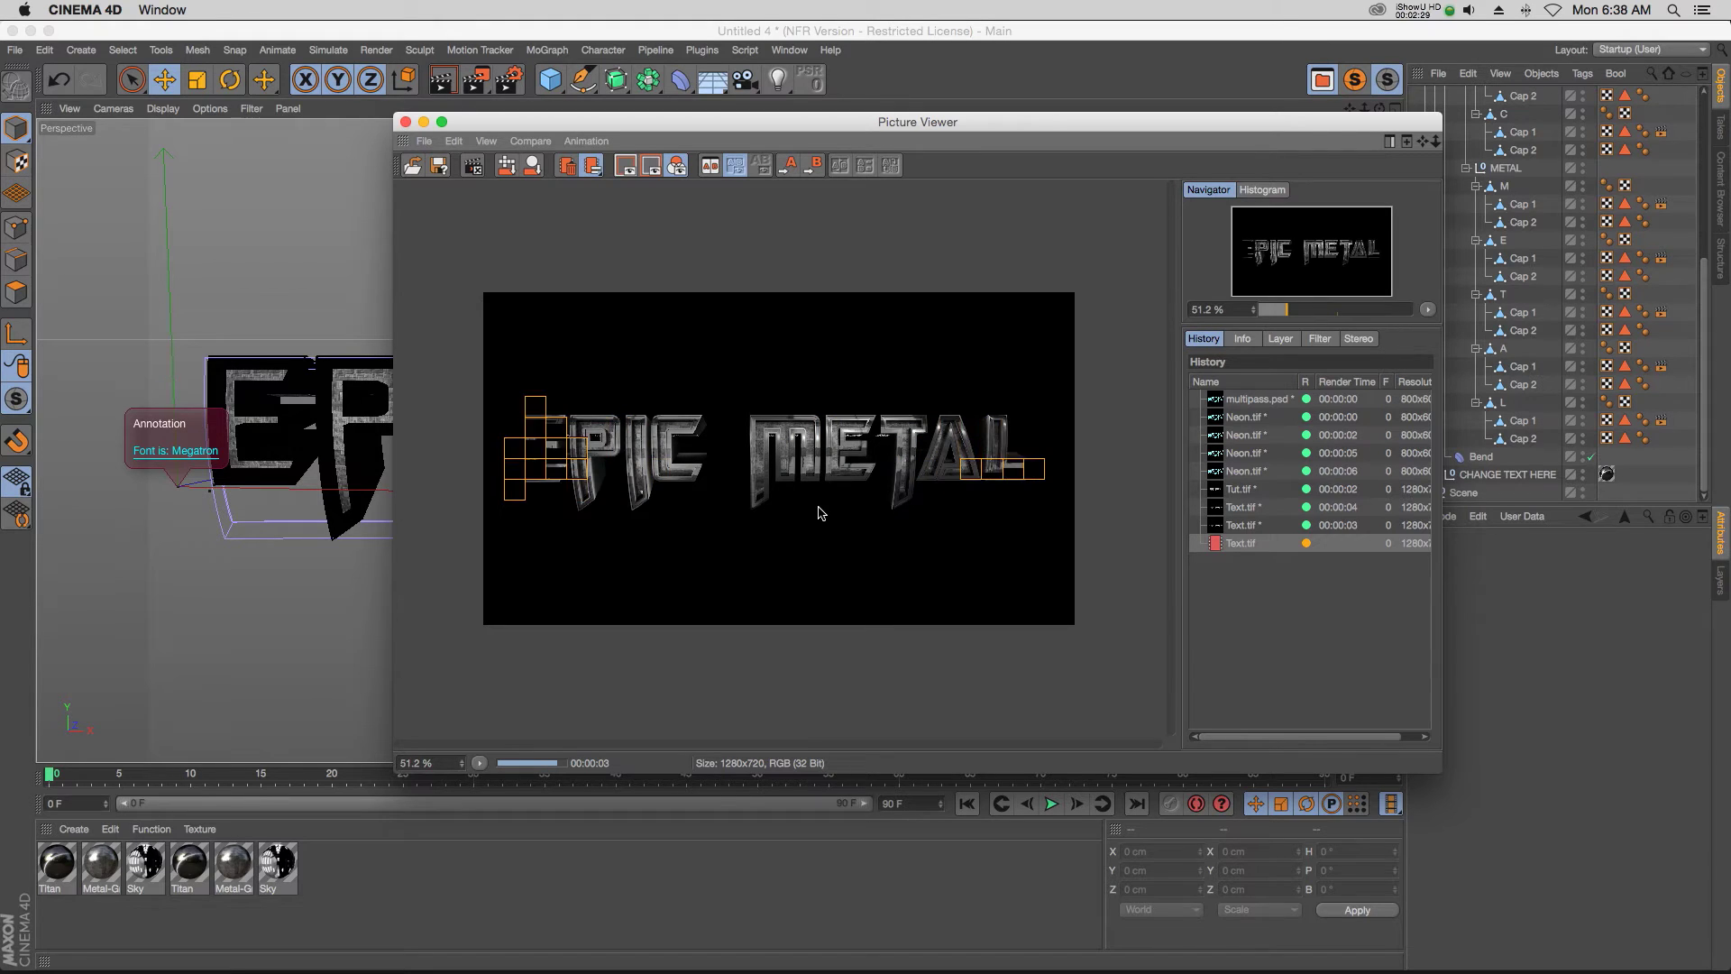
# Switch to After Effects and import Multi_ao.psd, Multi_object_1.psd and Text.tif from the Tutorial folder
pyautogui.moveTo(593, 972)
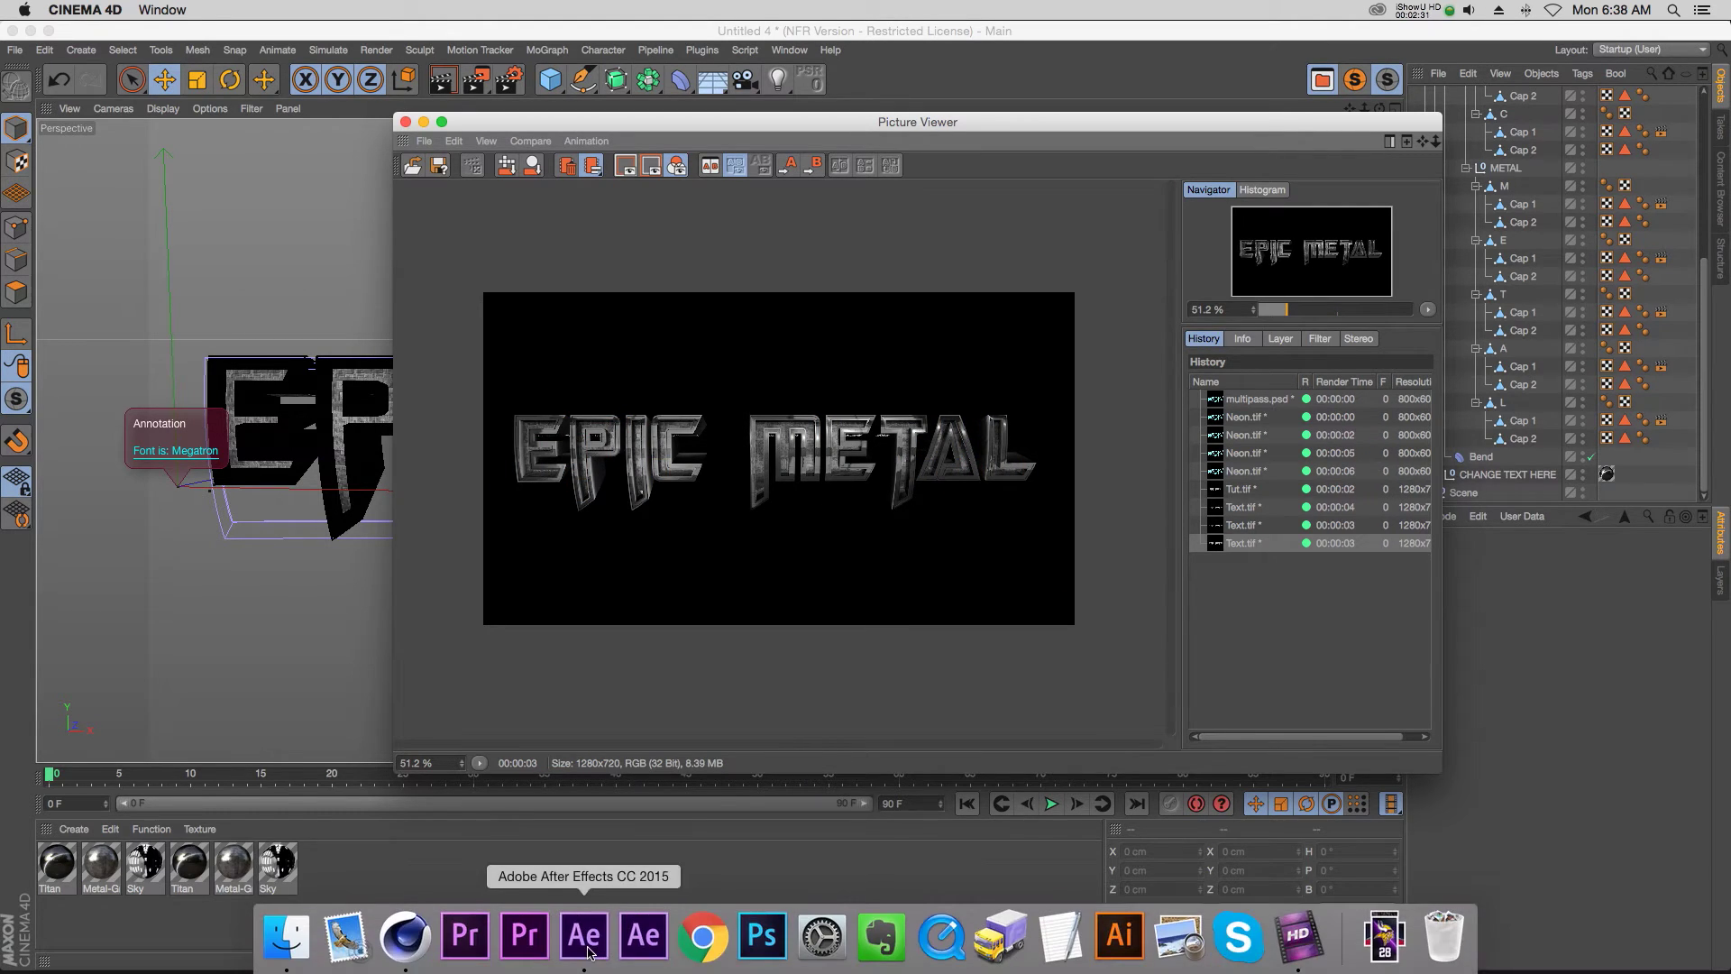
pyautogui.click(608, 936)
pyautogui.rightClick(186, 286)
pyautogui.moveTo(275, 370)
pyautogui.click(541, 369)
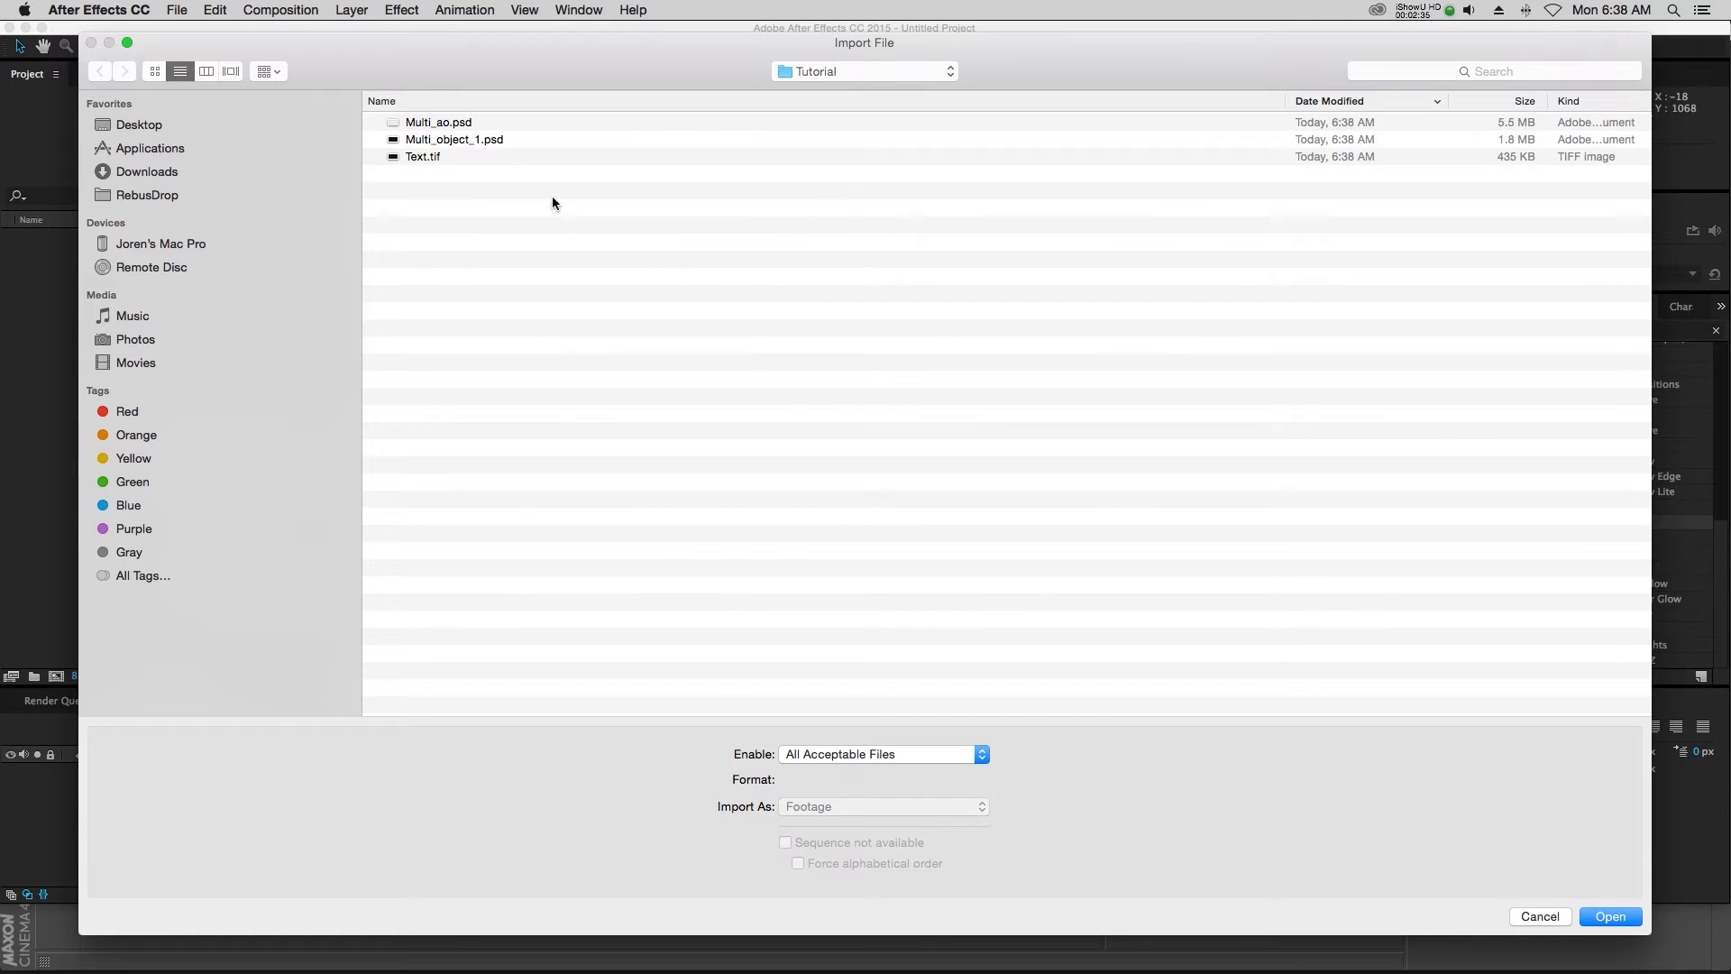
pyautogui.press('super+a')
pyautogui.press('Return')
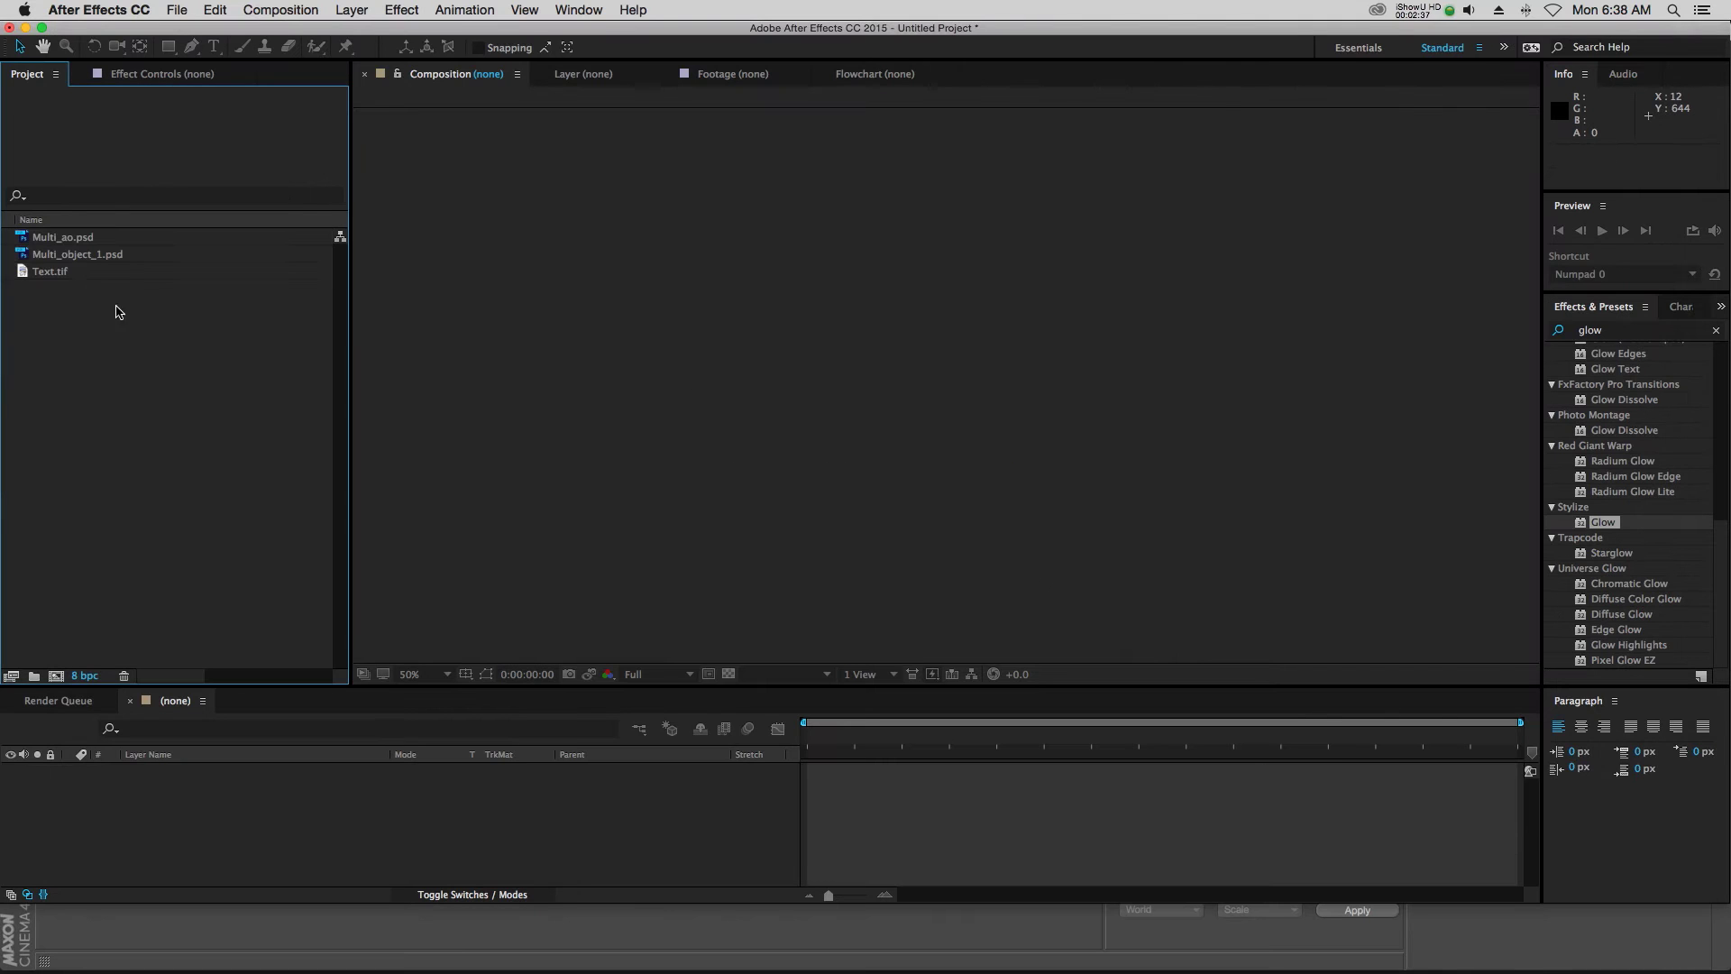
# Create a composition from Text.tif and add Multi_object_1.psd as the layer above it
pyautogui.moveTo(36, 273); pyautogui.dragTo(56, 675)
pyautogui.click(1017, 837)
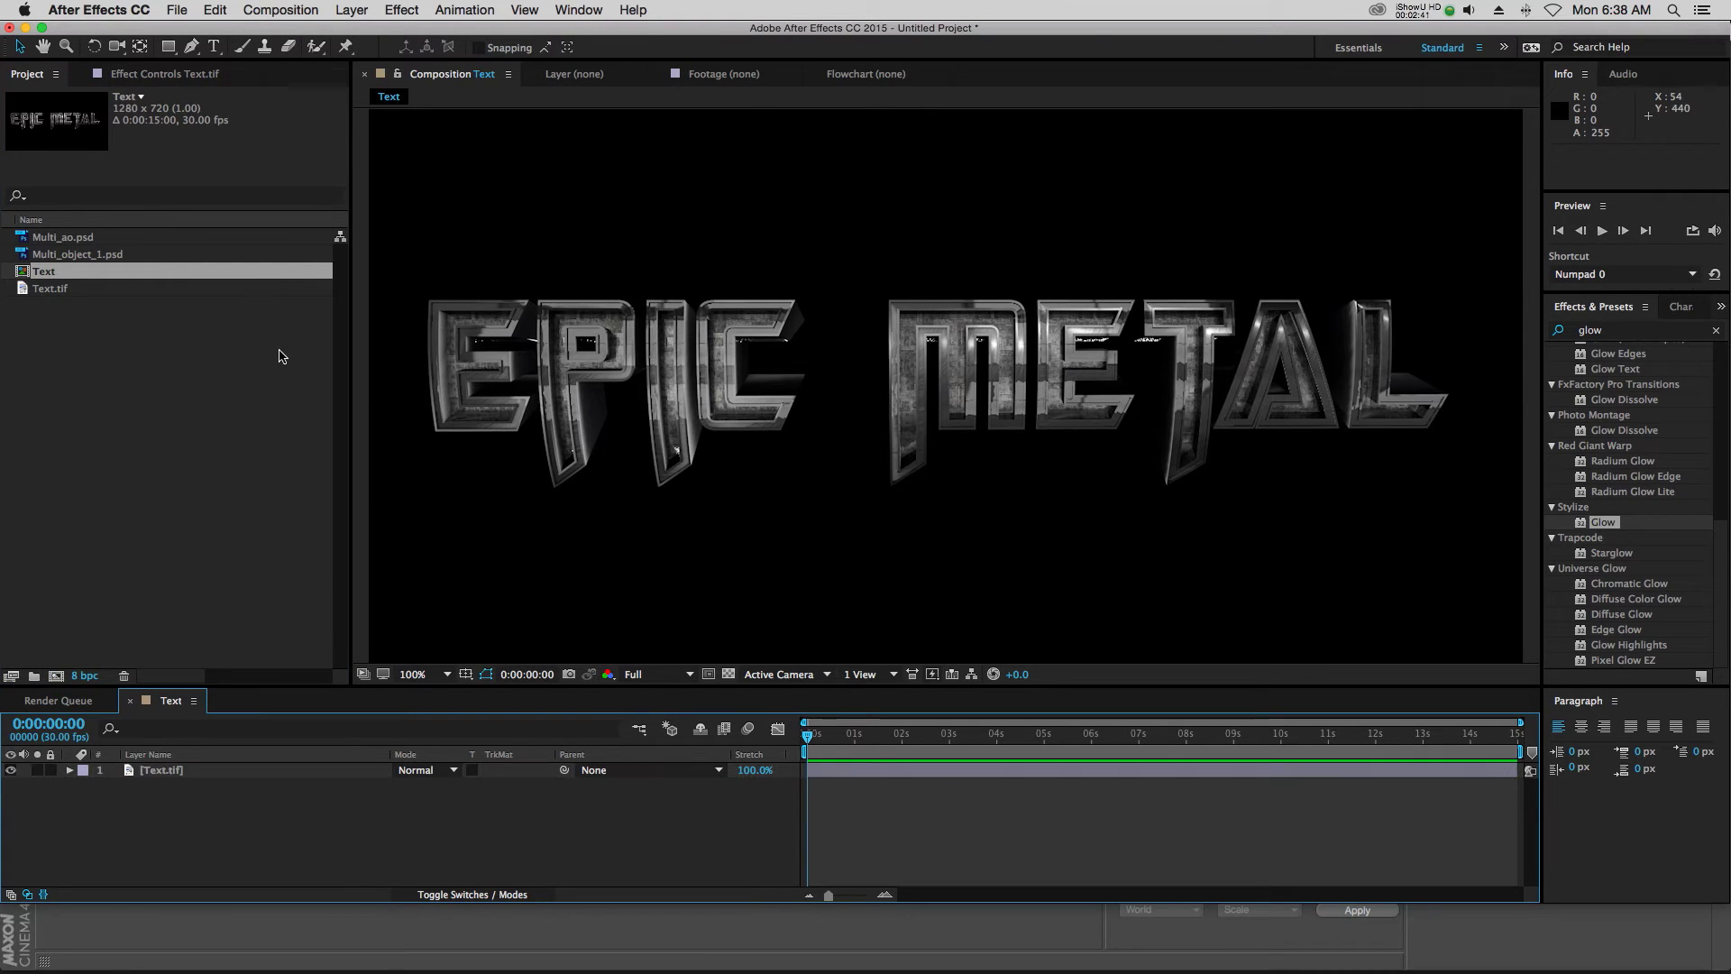
pyautogui.moveTo(58, 257); pyautogui.dragTo(213, 772)
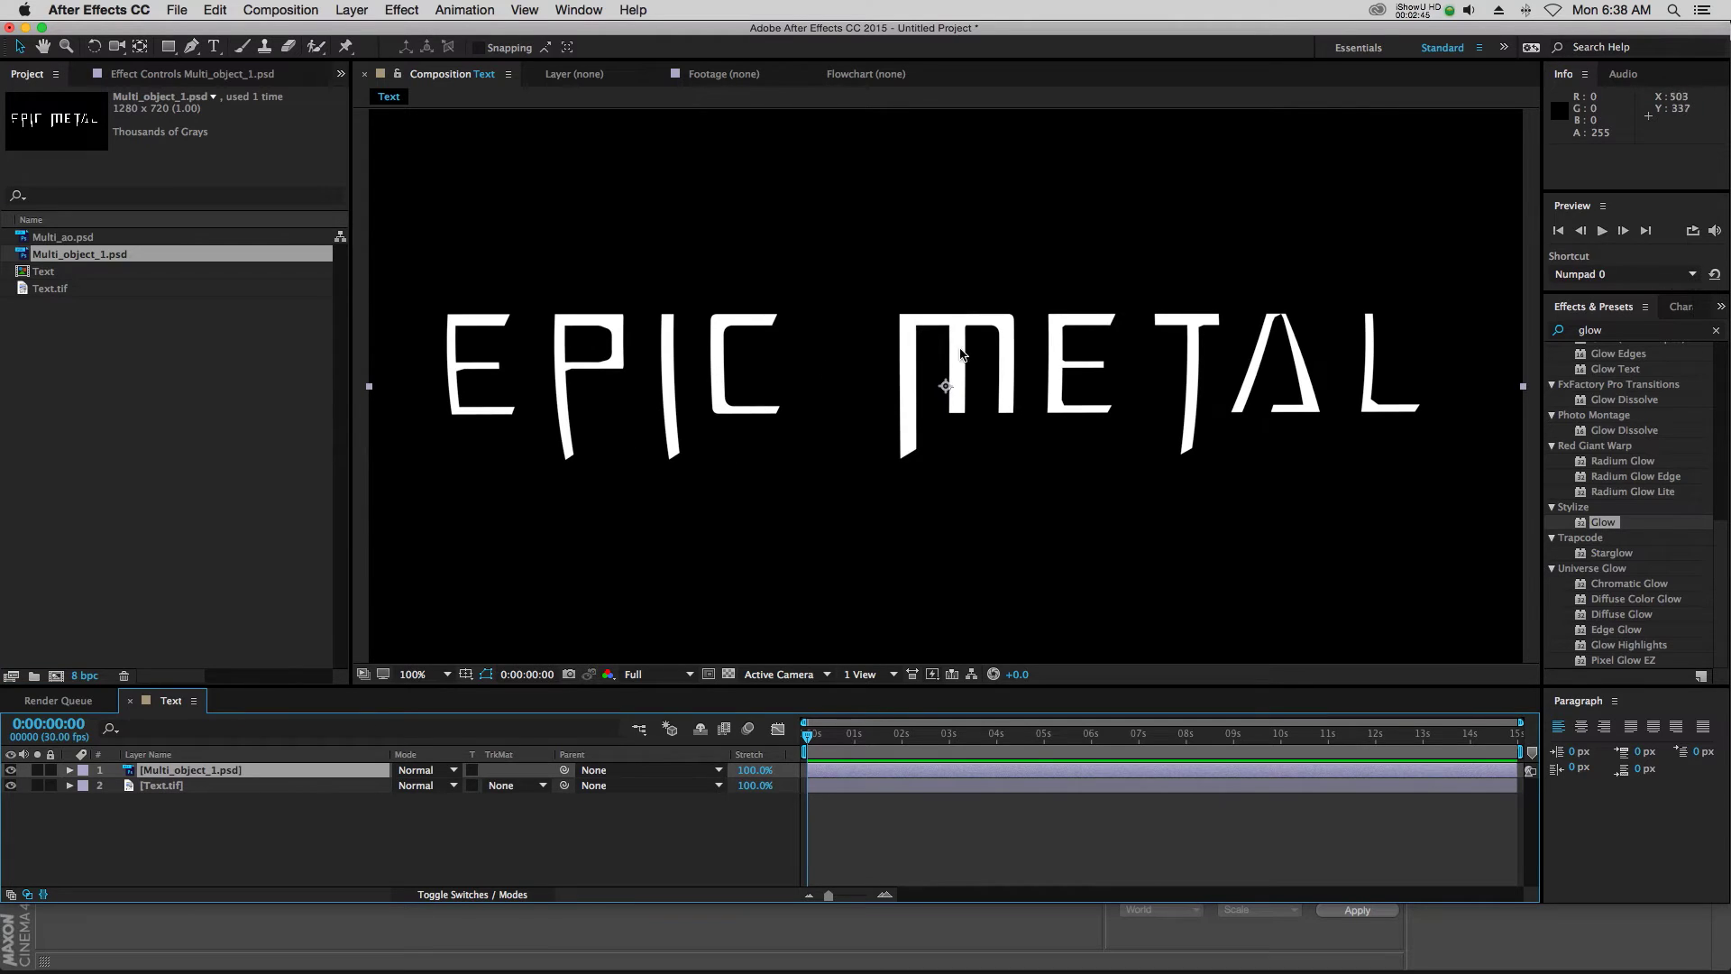
# Set the Multi_object_1.psd layer's blending mode to Add and toggle its visibility to compare the result
pyautogui.click(420, 770)
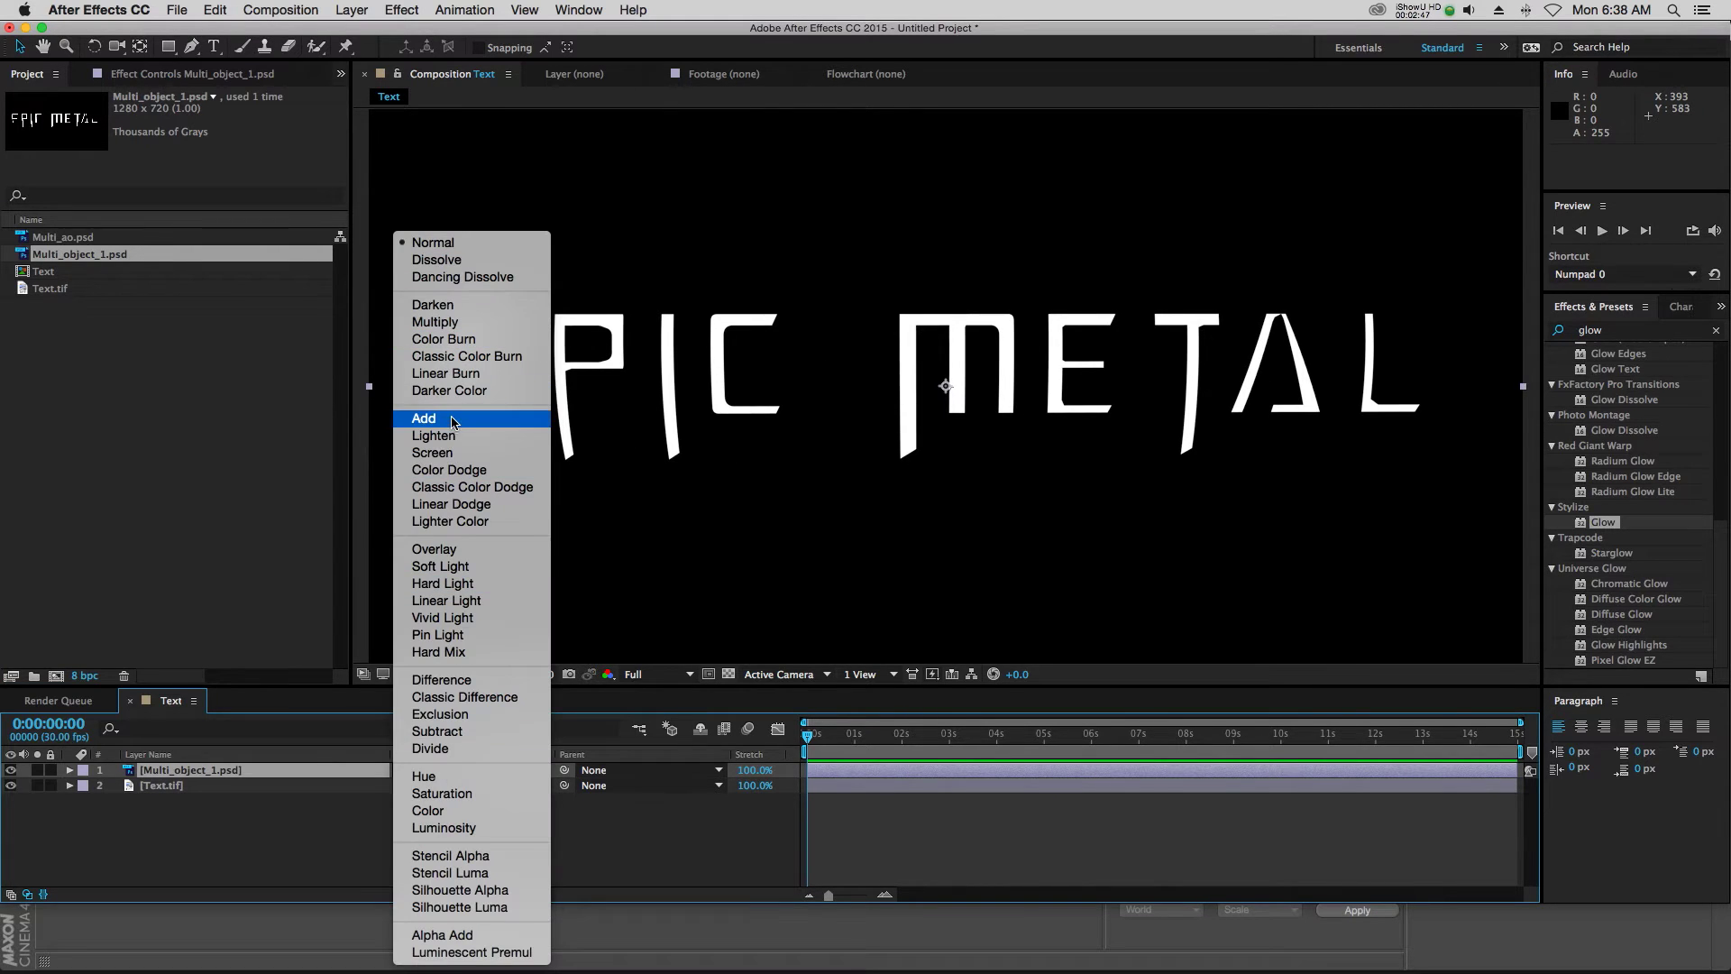
pyautogui.click(425, 418)
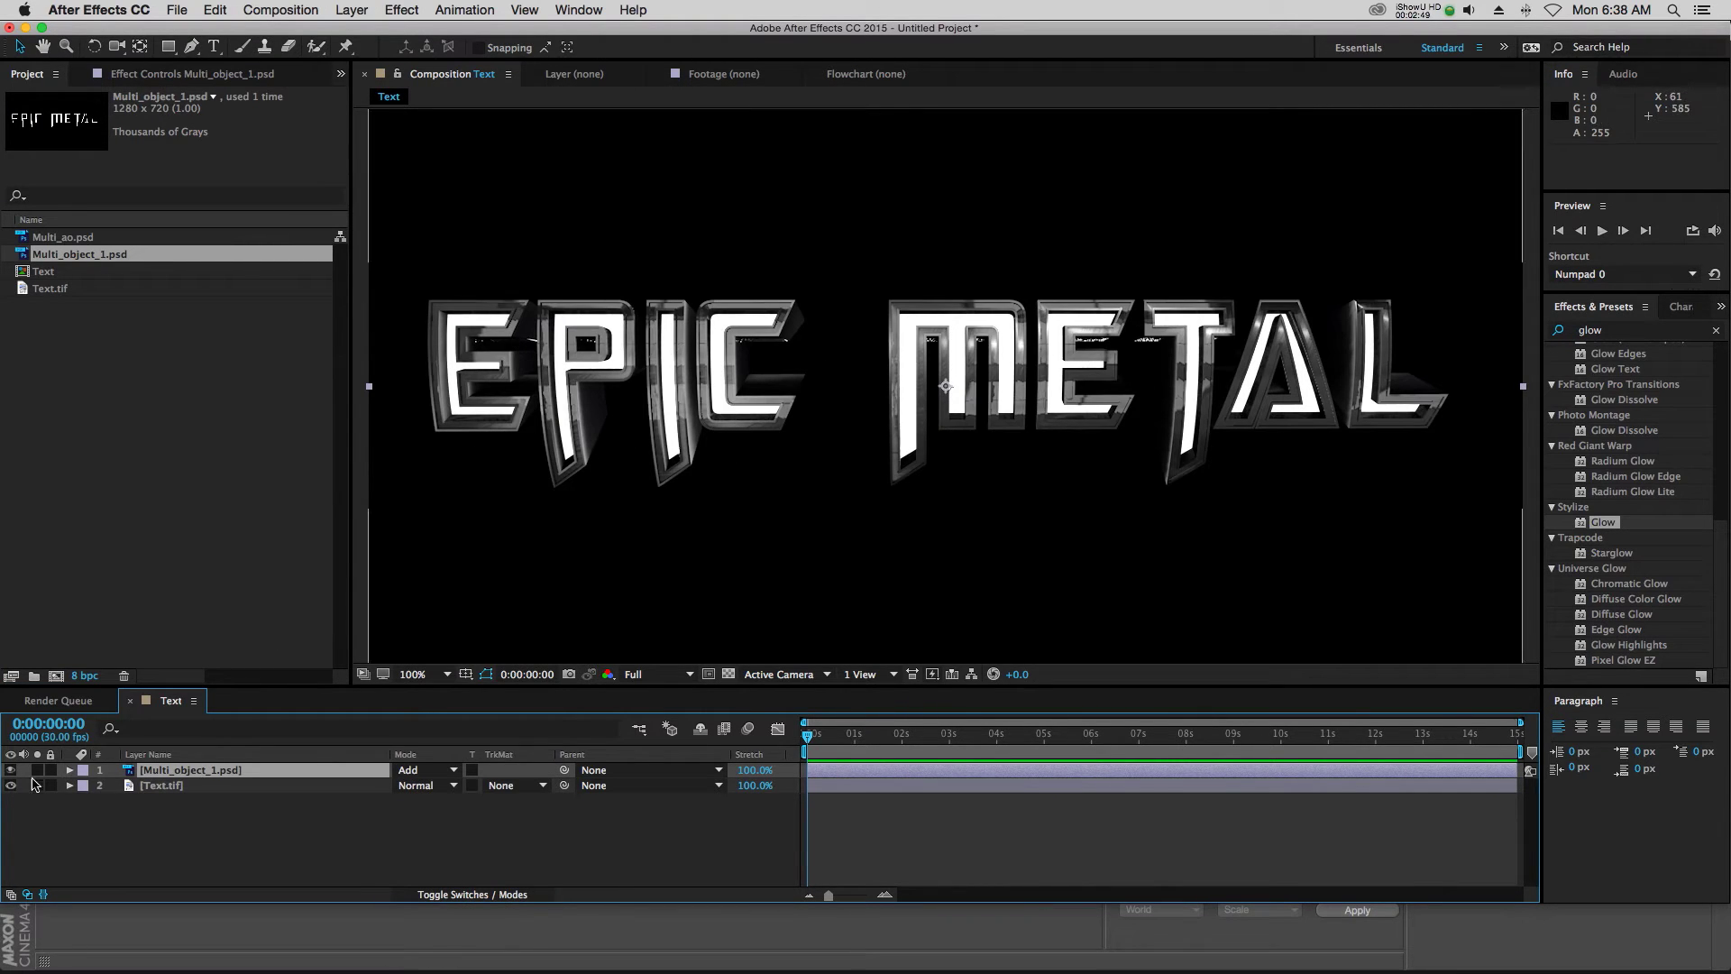
pyautogui.click(10, 771)
pyautogui.click(10, 771)
pyautogui.click(10, 770)
pyautogui.click(10, 770)
# Apply the Glow effect to the Multi_object_1.psd layer and compare the text with and without that layer
pyautogui.moveTo(1605, 523); pyautogui.dragTo(1055, 464)
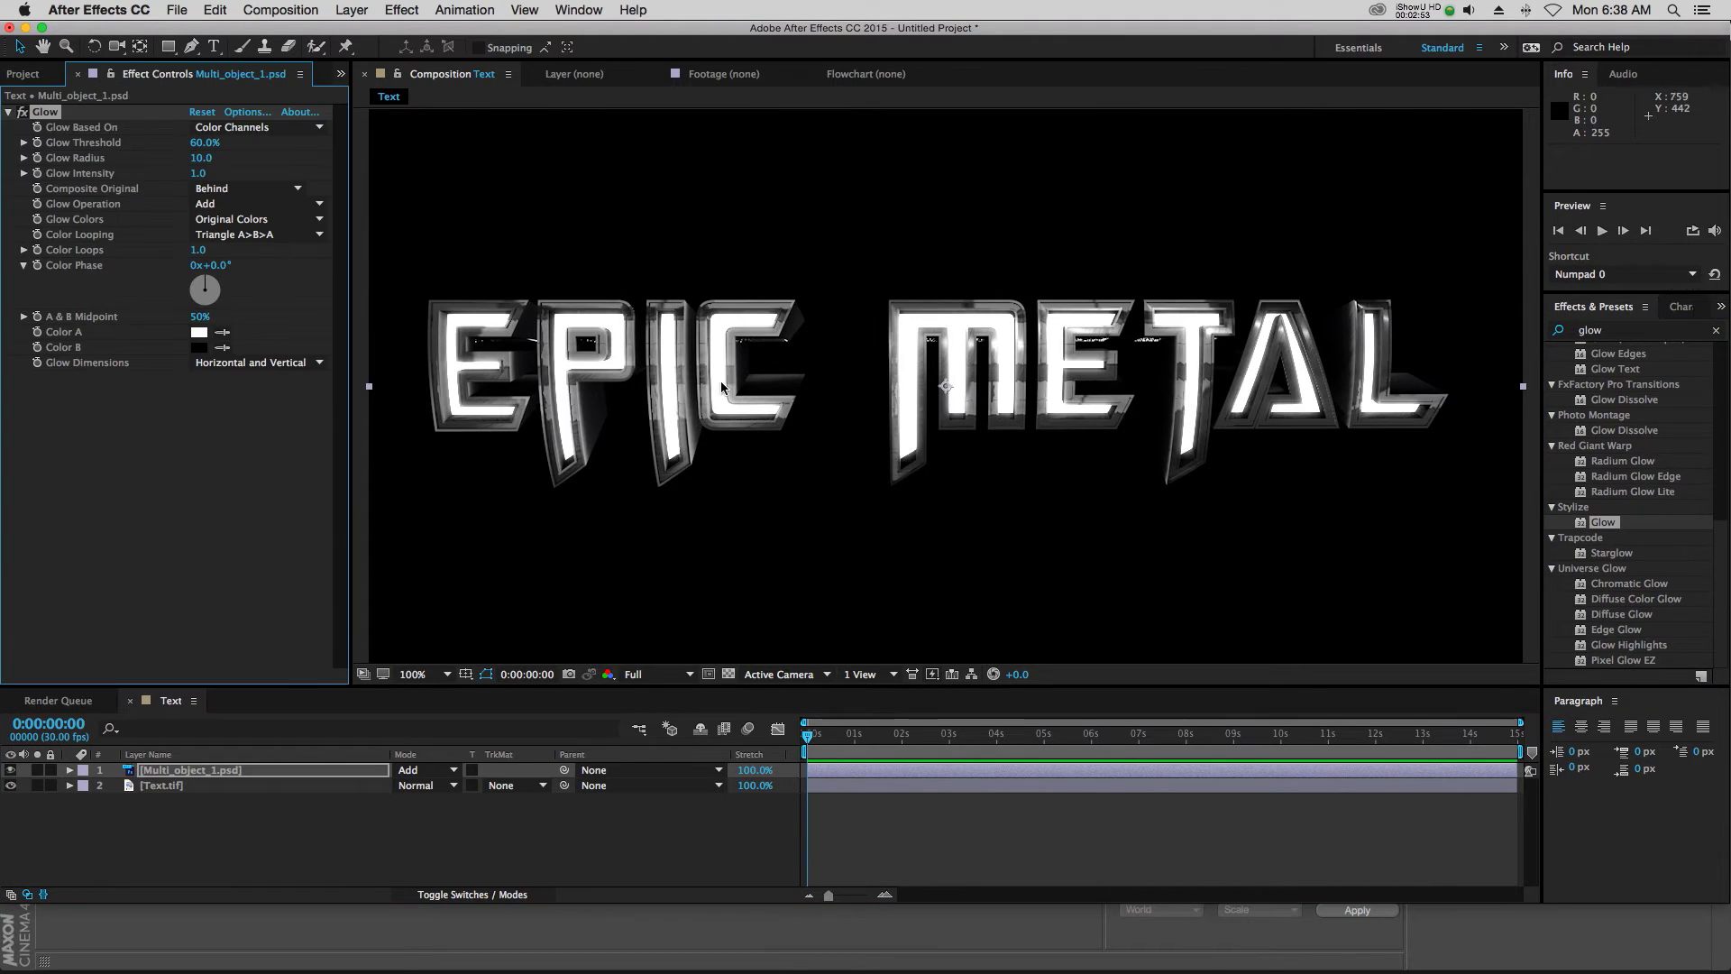
pyautogui.click(10, 771)
pyautogui.click(10, 771)
pyautogui.click(262, 771)
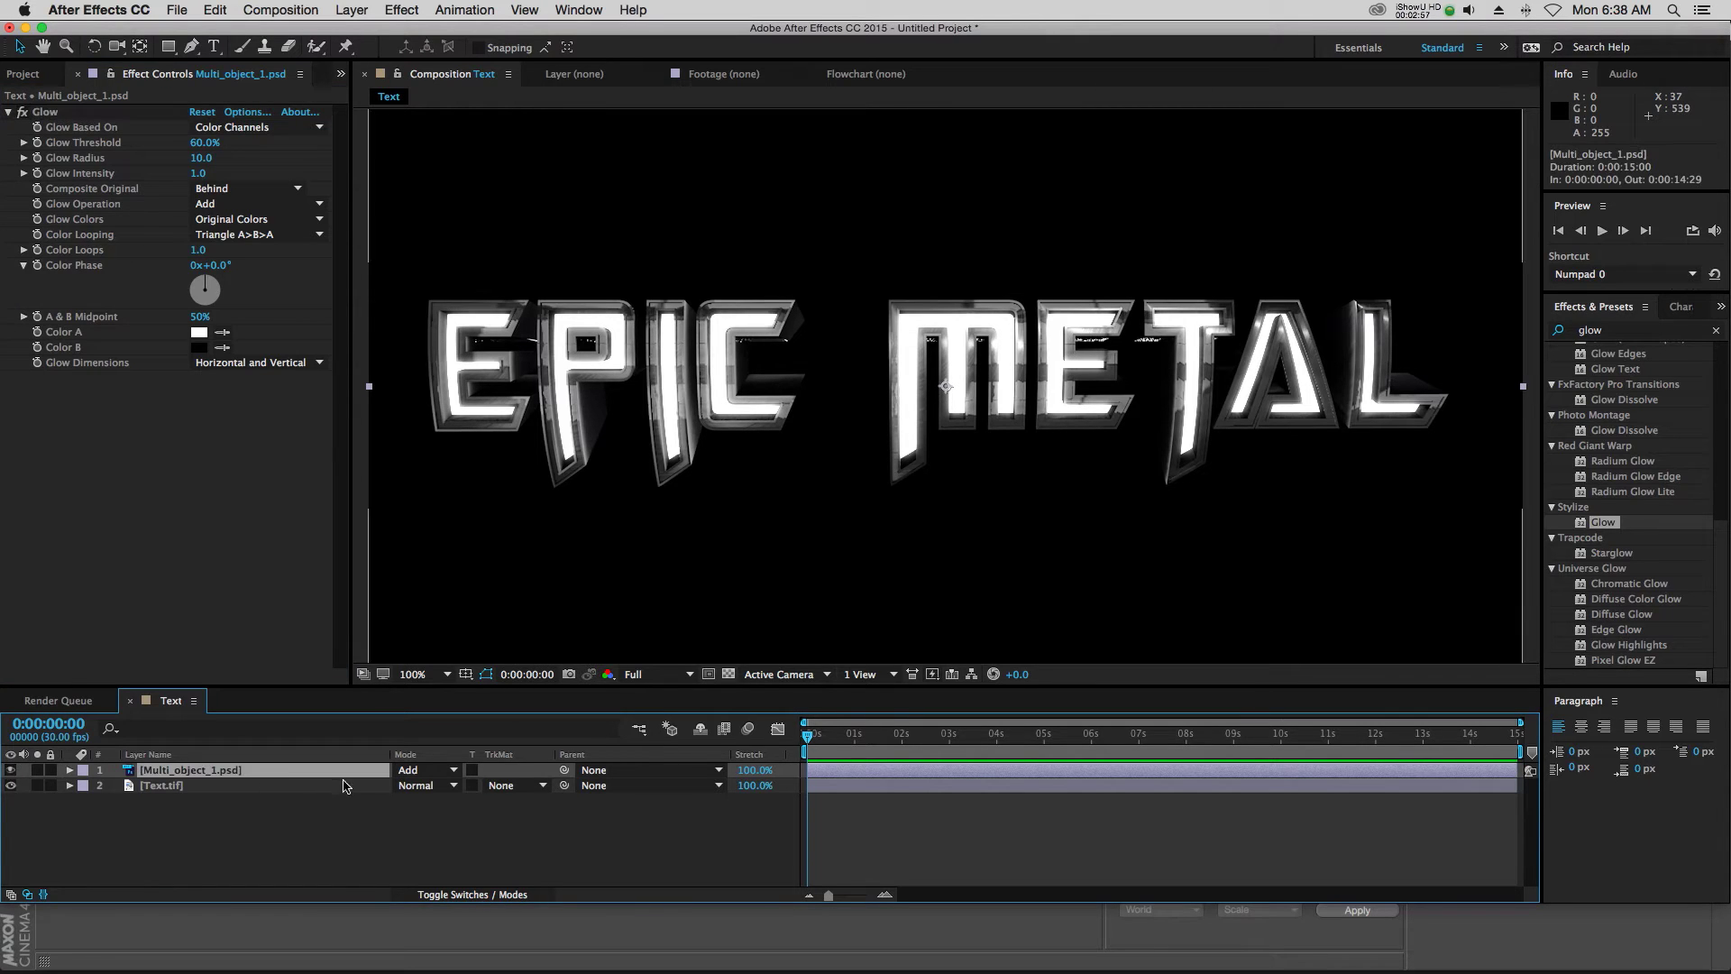
# Try changing the Multi_object_1.psd layer's opacity and solo the layer briefly to inspect its glow
pyautogui.press('t')
pyautogui.moveTo(406, 791); pyautogui.dragTo(456, 791)
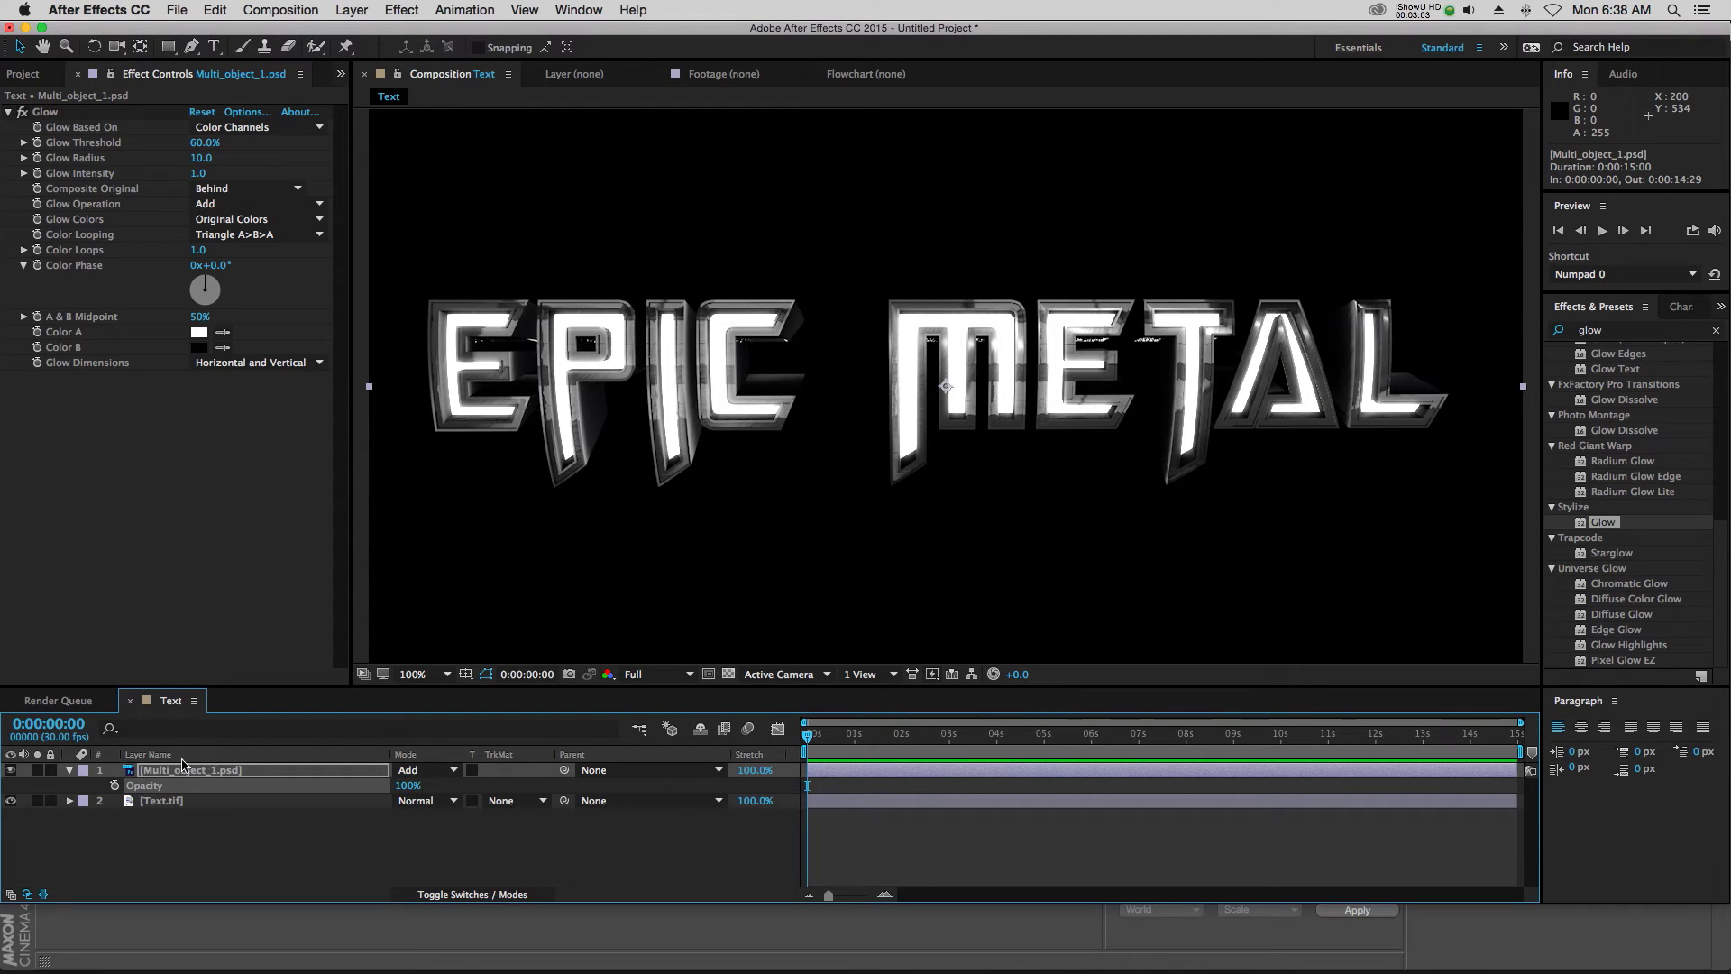
pyautogui.click(100, 771)
pyautogui.click(38, 771)
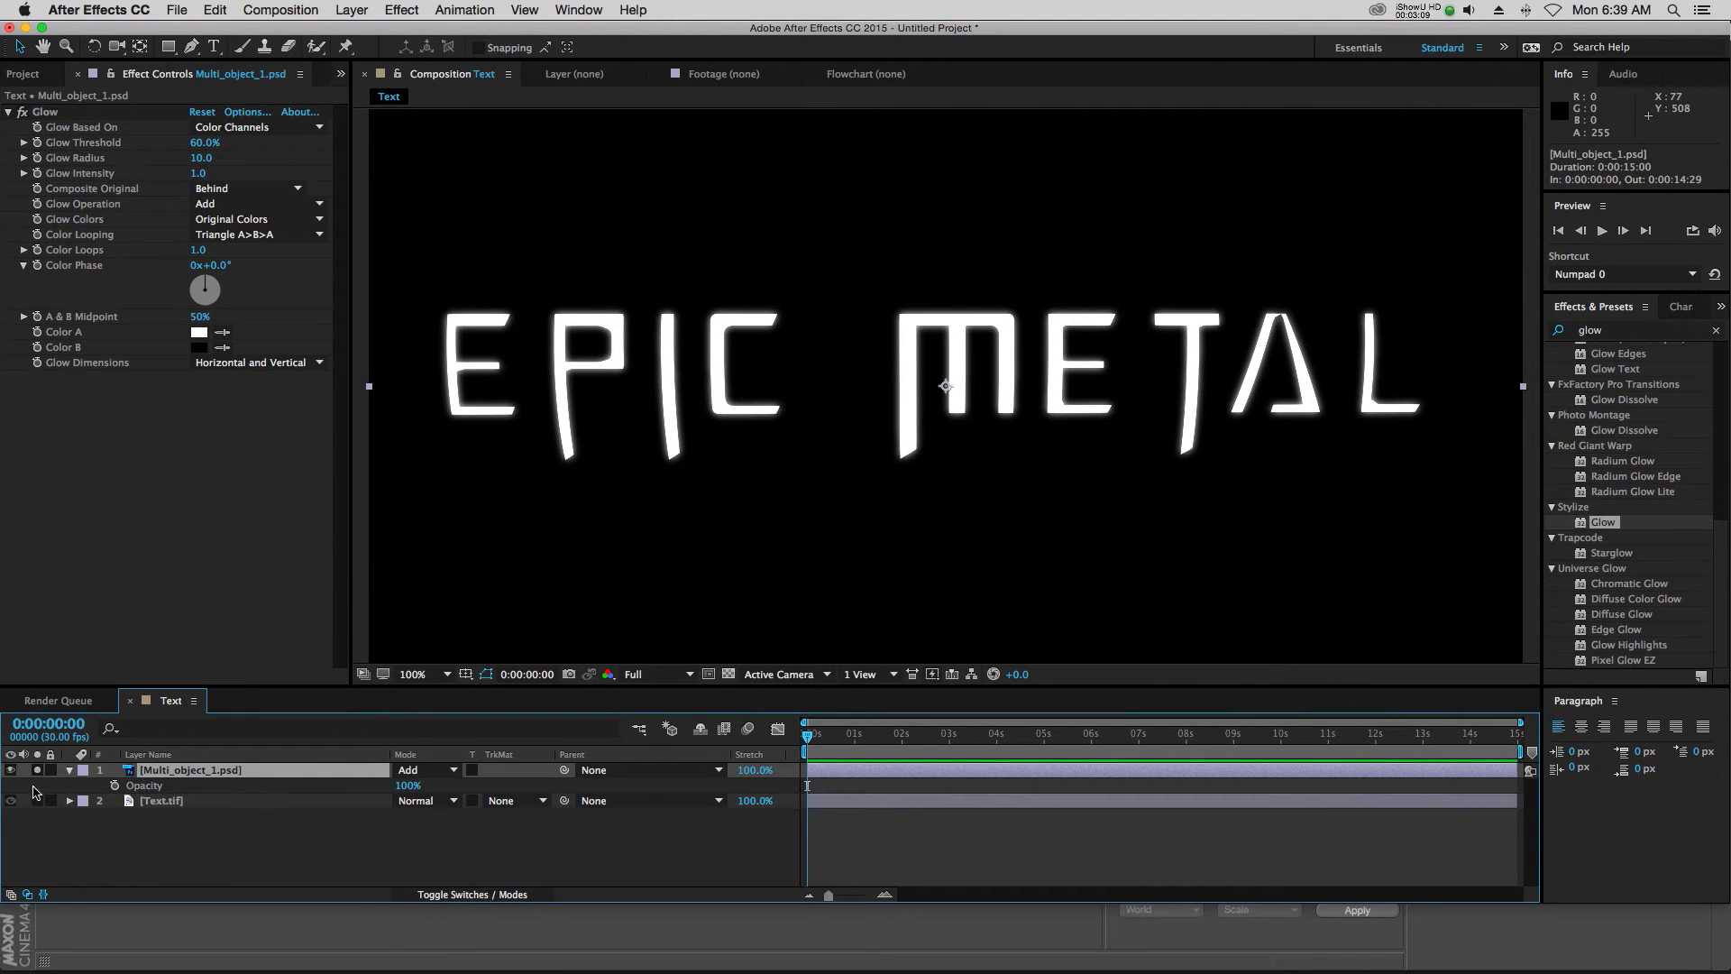
pyautogui.click(37, 770)
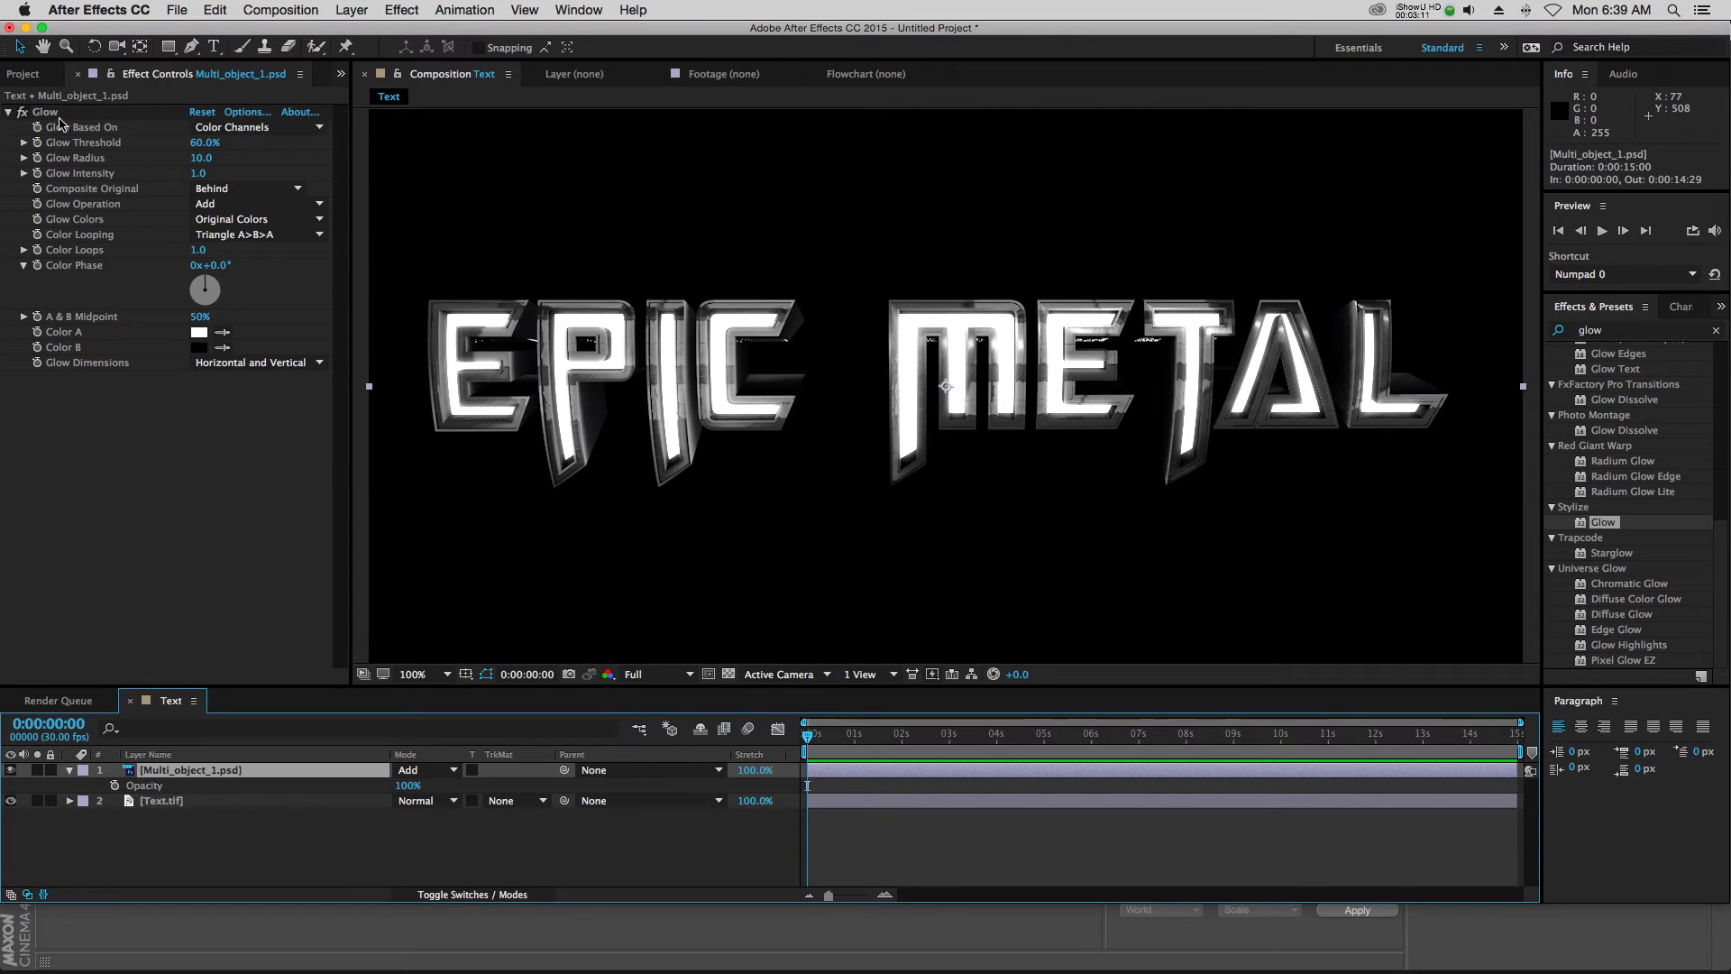
# Add Hue/Saturation to the Multi_object_1.psd layer and colorize it with hue 36° and saturation 86
pyautogui.click(59, 120)
pyautogui.click(402, 10)
pyautogui.moveTo(477, 180)
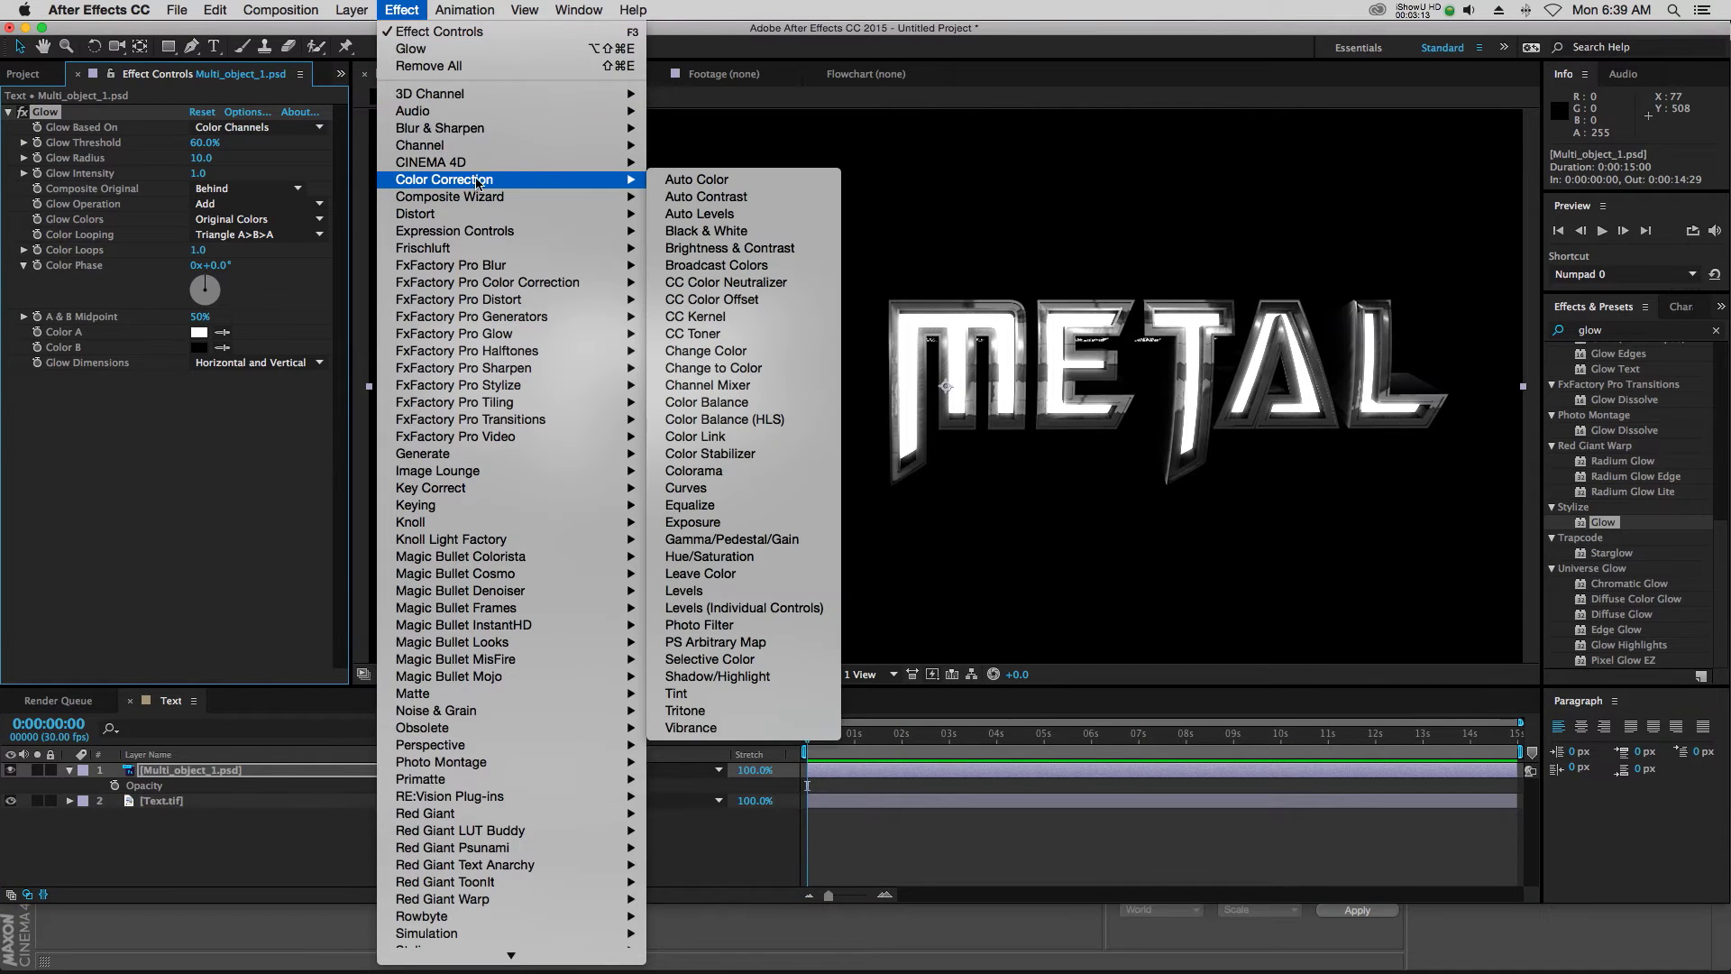
pyautogui.click(710, 557)
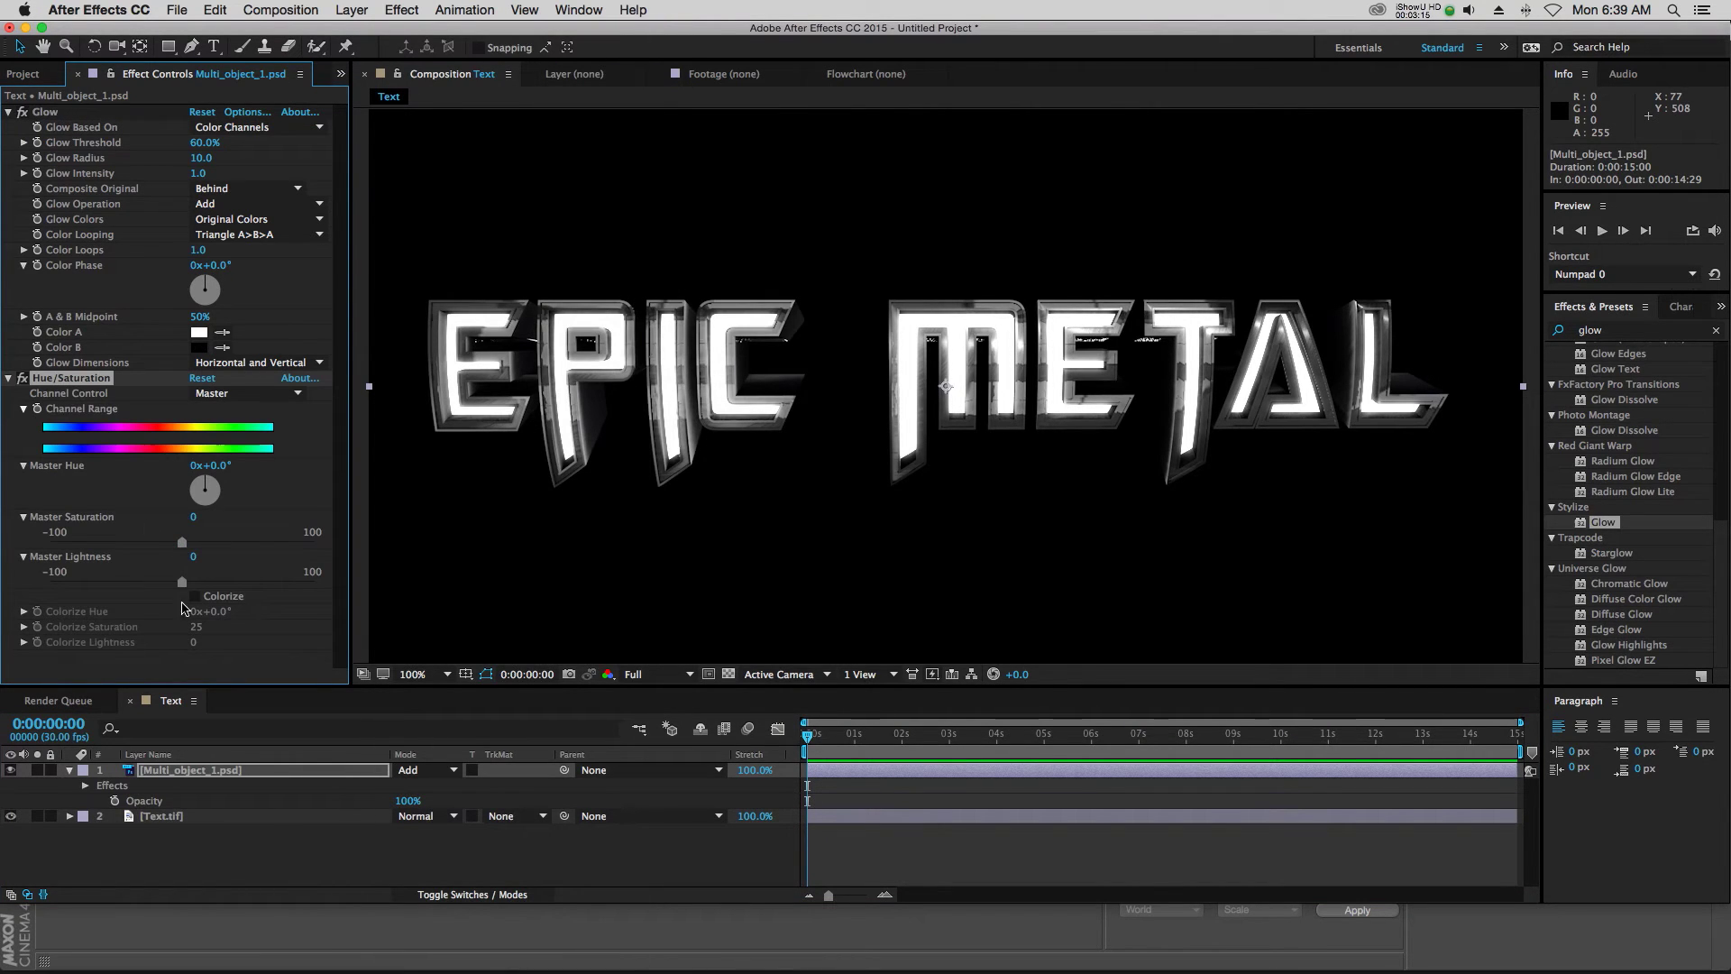
pyautogui.click(195, 596)
pyautogui.moveTo(195, 627); pyautogui.dragTo(272, 614)
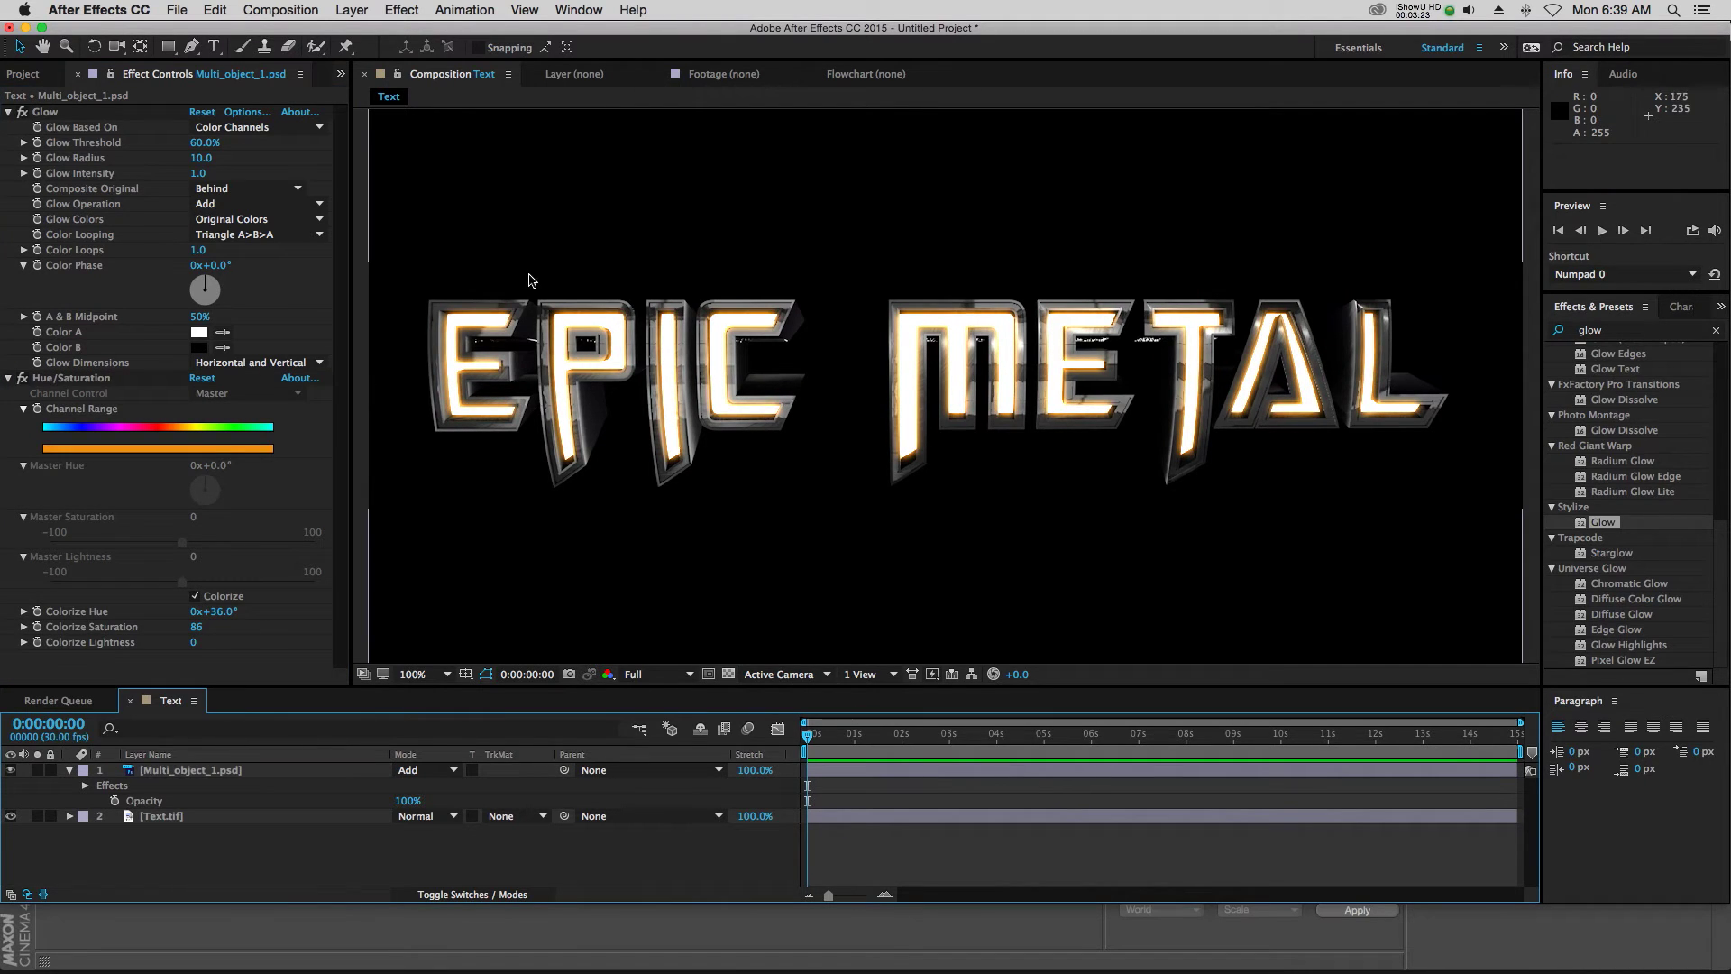
# Compare the orange glow layer on and off and try reducing its opacity
pyautogui.click(11, 770)
pyautogui.click(11, 770)
pyautogui.click(259, 778)
pyautogui.press('t')
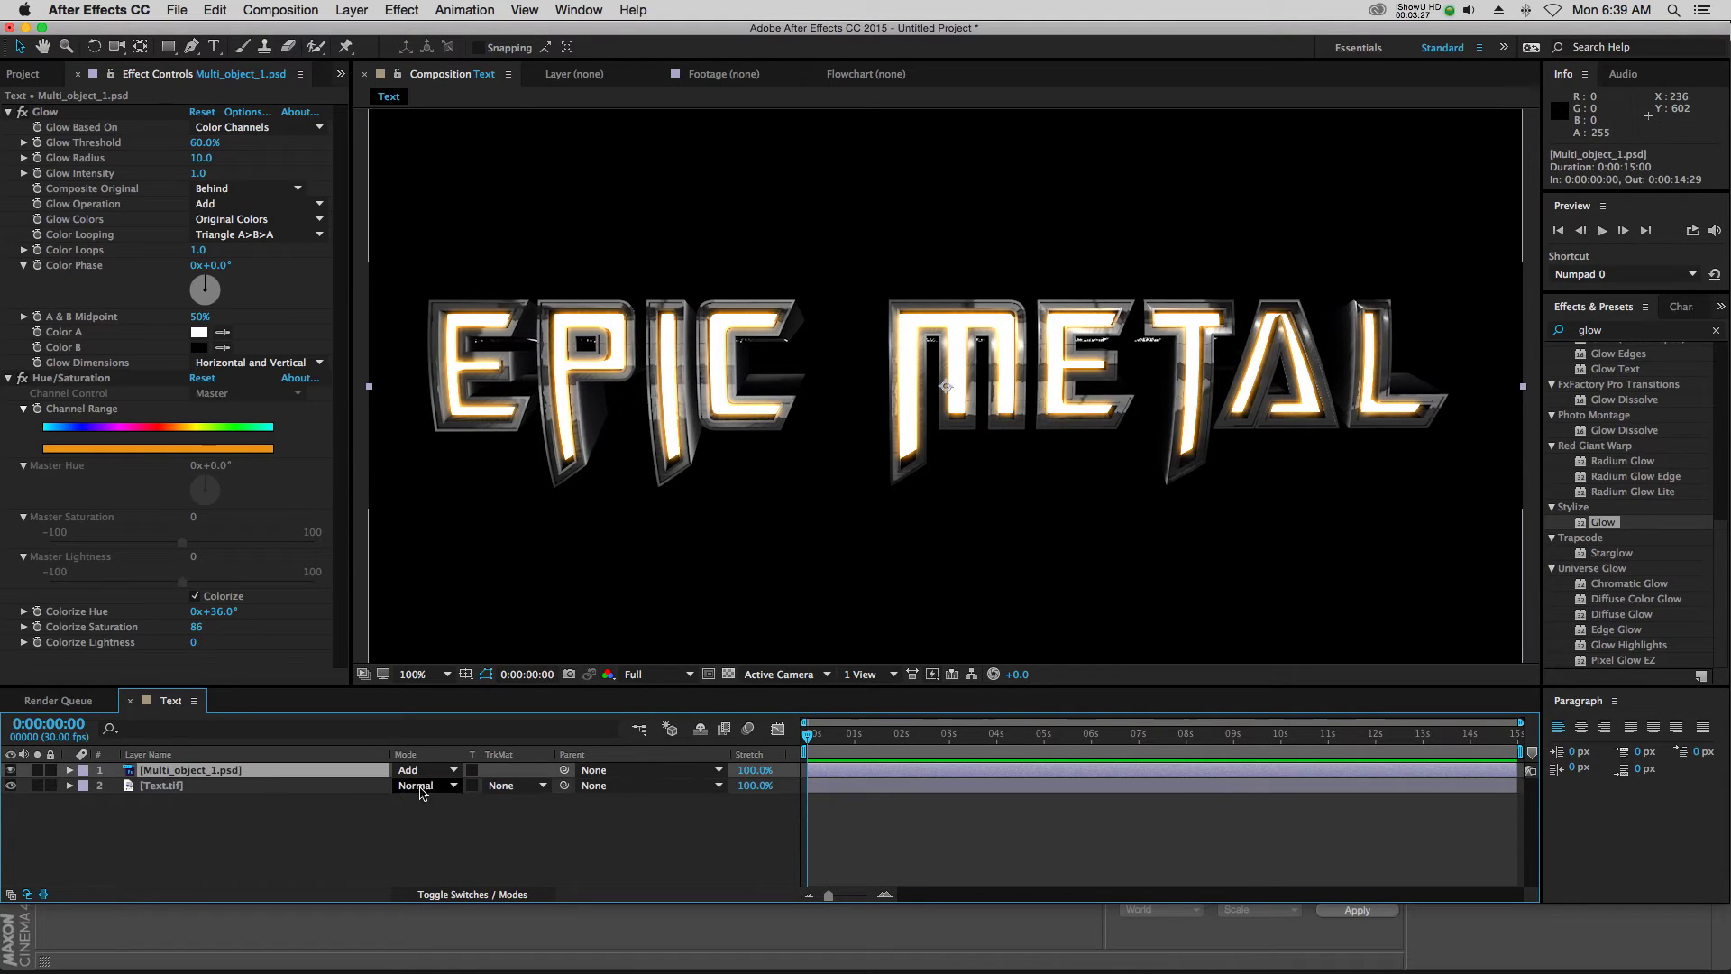
pyautogui.moveTo(406, 785); pyautogui.dragTo(266, 715)
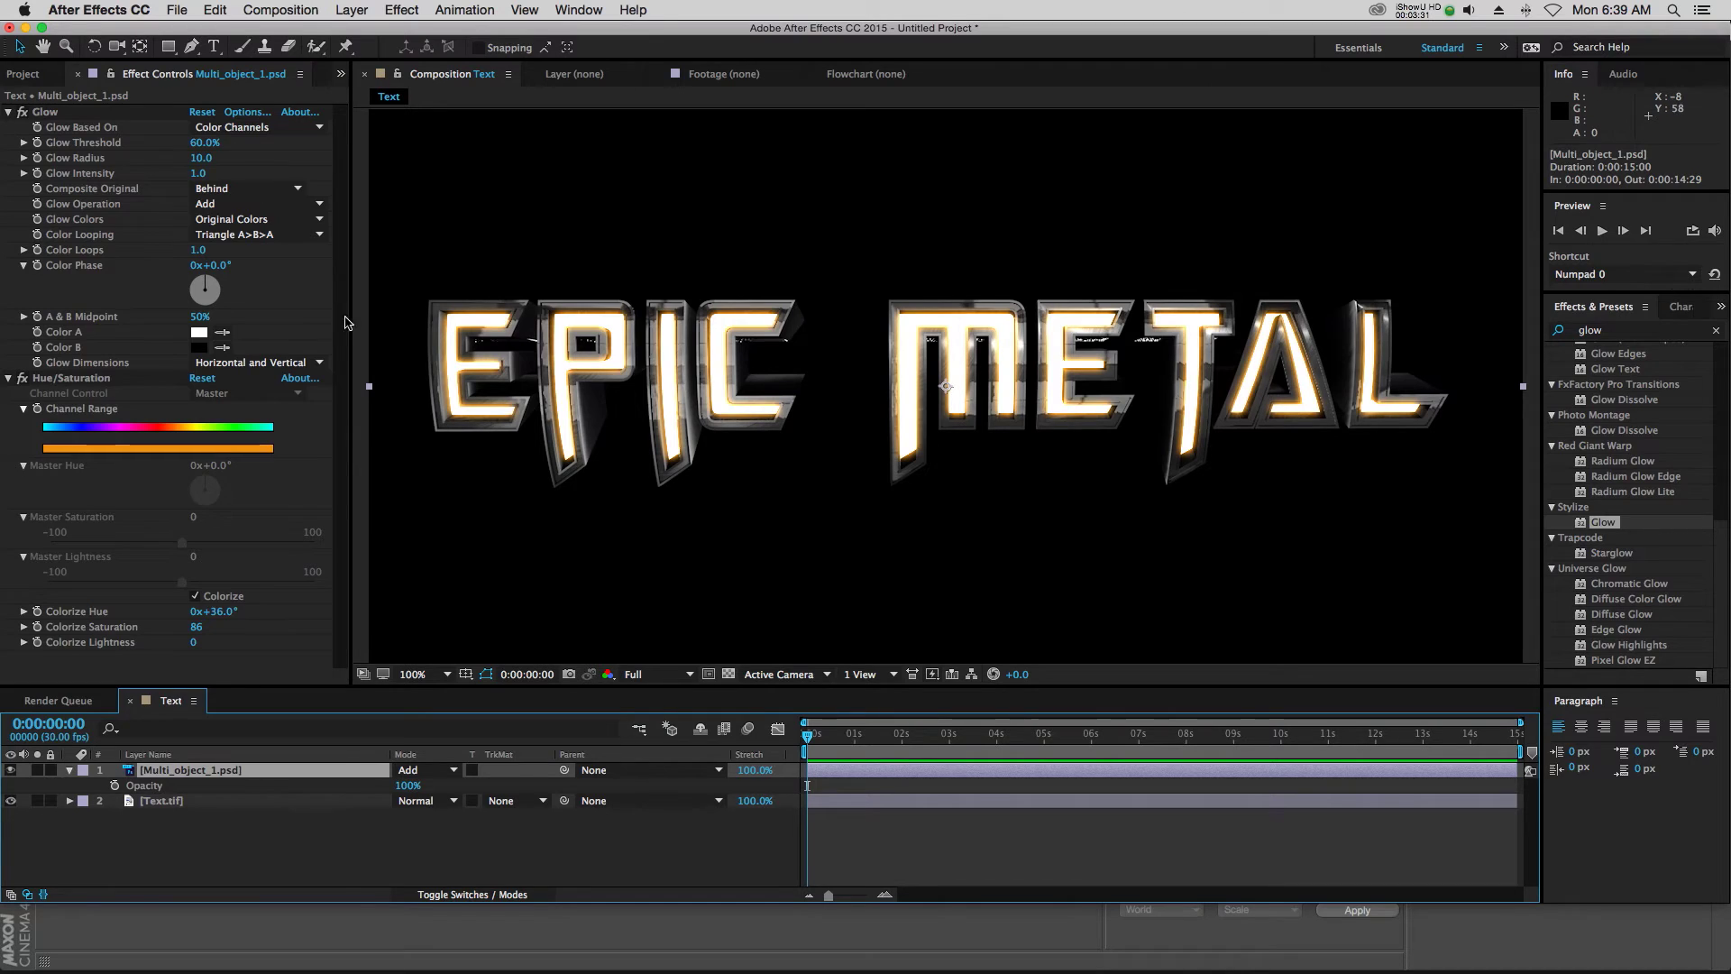
# View the Multi_ao.psd footage on its own to examine the ambient occlusion pass, and return to the Text composition
pyautogui.click(36, 73)
pyautogui.doubleClick(65, 236)
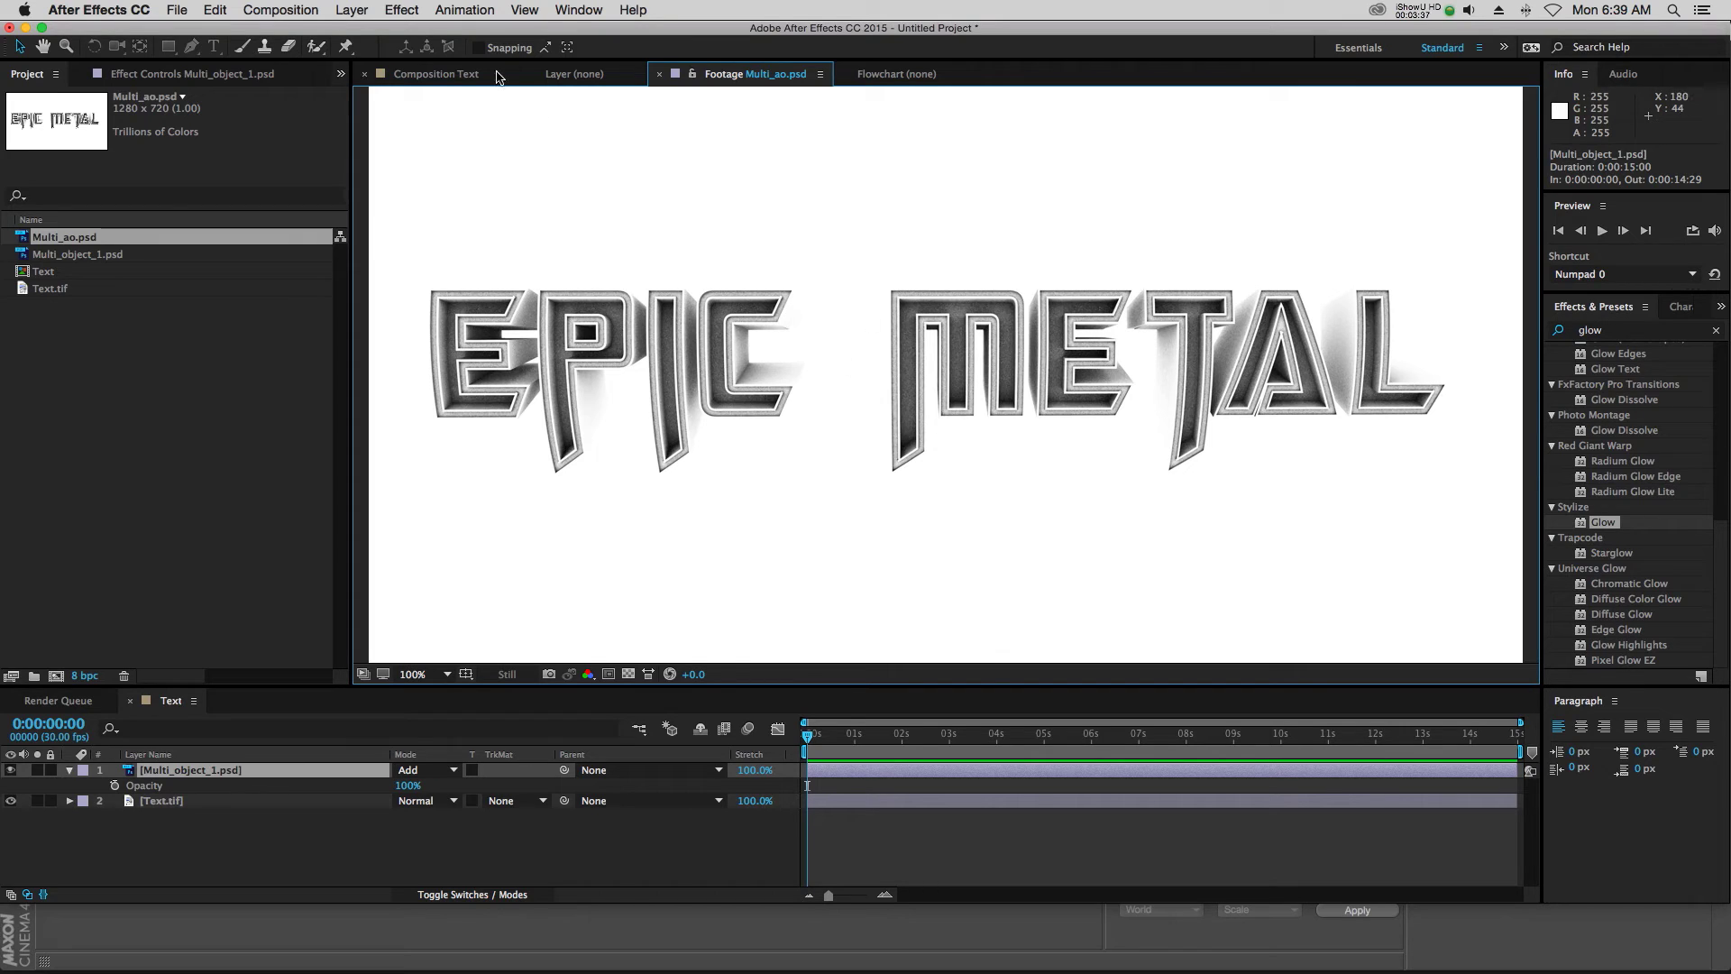
pyautogui.click(436, 74)
# Hide the glowing Multi_object_1.psd layer and add Multi_ao.psd above it with a second Multi_object_1.psd on top
pyautogui.click(9, 769)
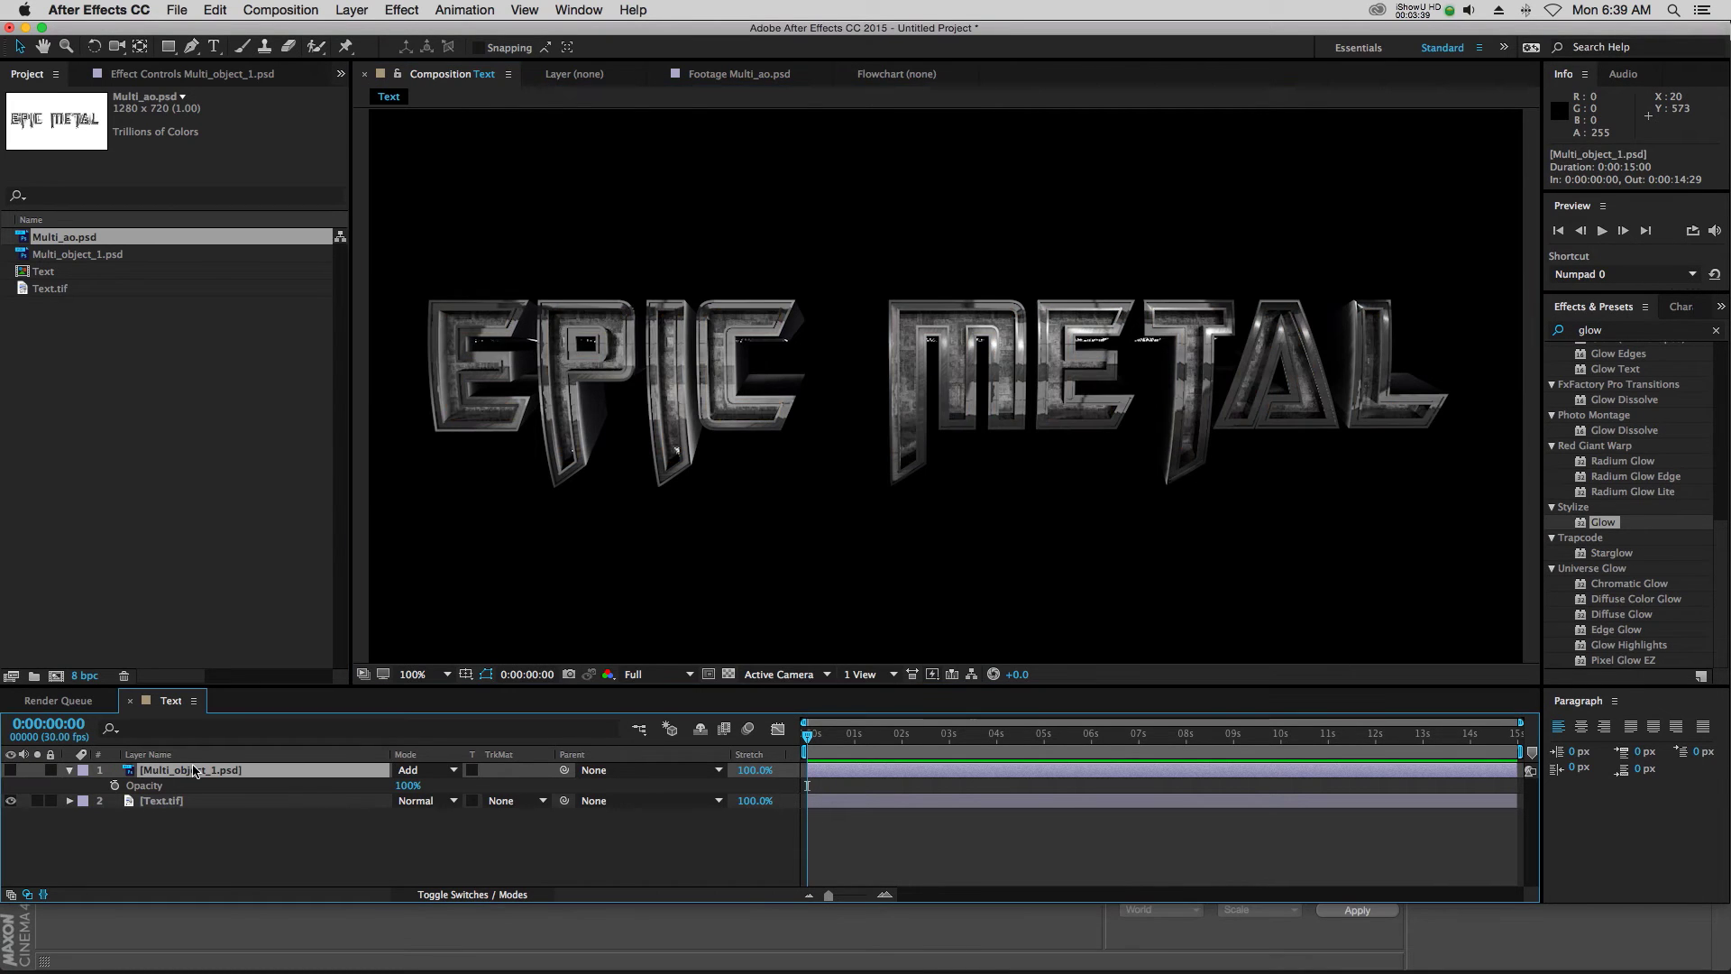
pyautogui.moveTo(144, 243); pyautogui.dragTo(241, 792)
pyautogui.moveTo(99, 255); pyautogui.dragTo(239, 768)
# Set the Multi_ao.psd layer's track matte to Luma Matte using the Multi_object_1.psd layer above it
pyautogui.click(382, 785)
pyautogui.click(492, 793)
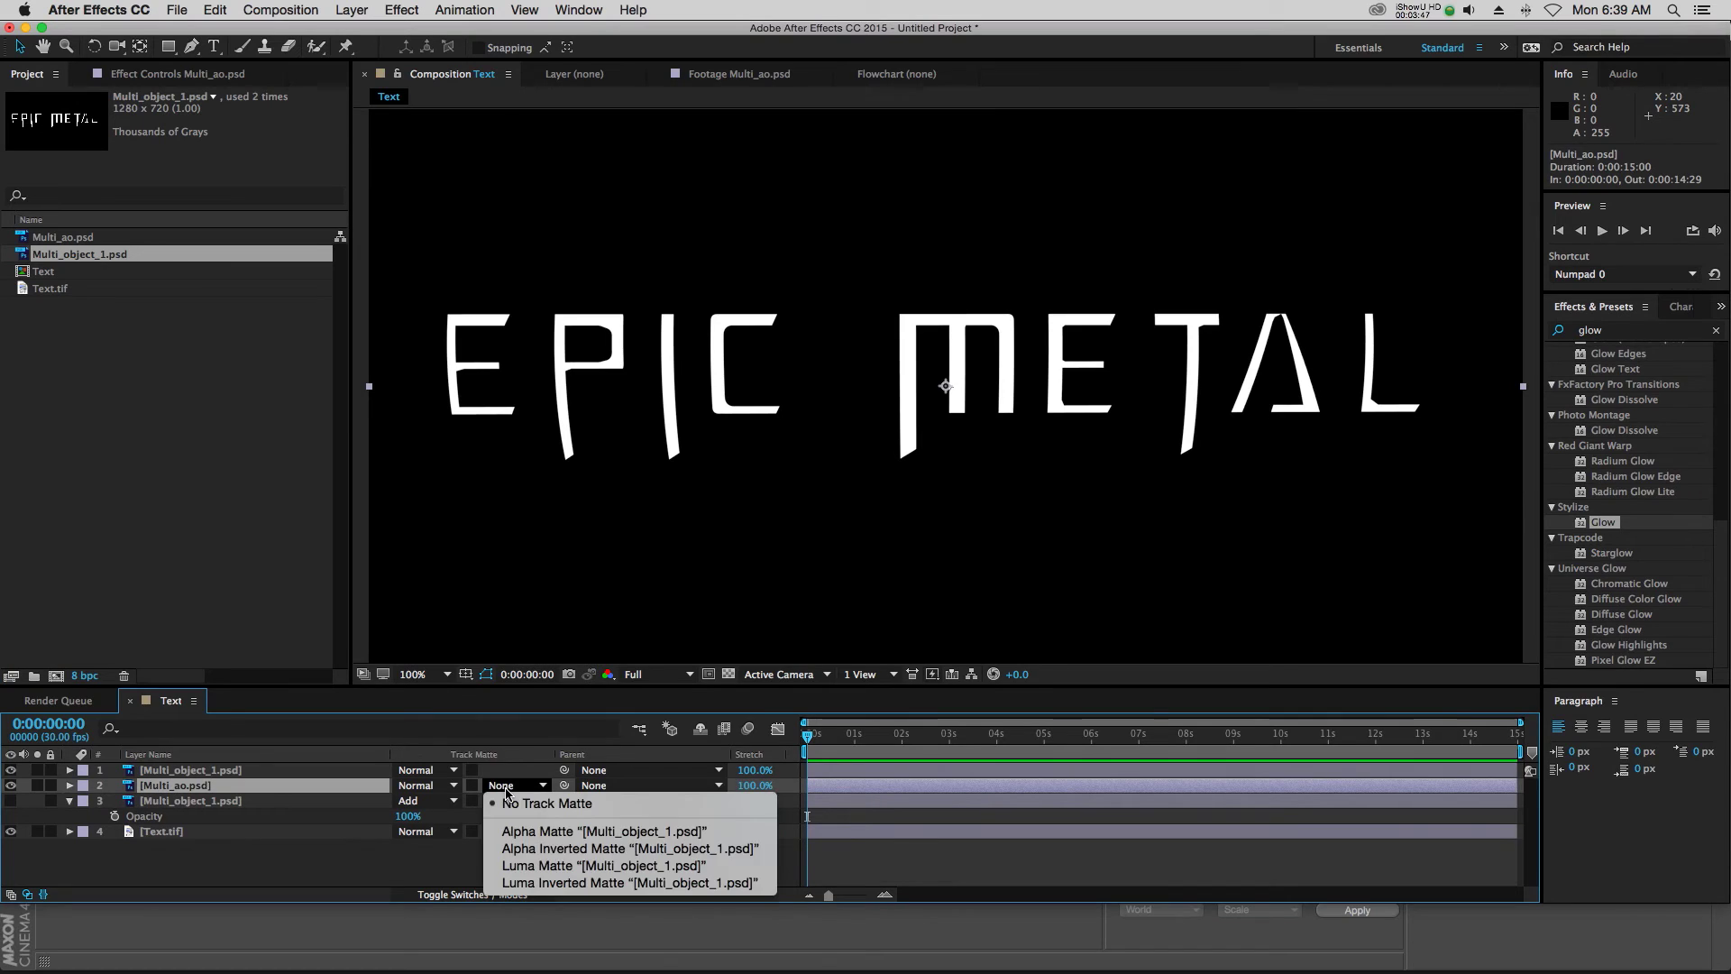
pyautogui.click(516, 788)
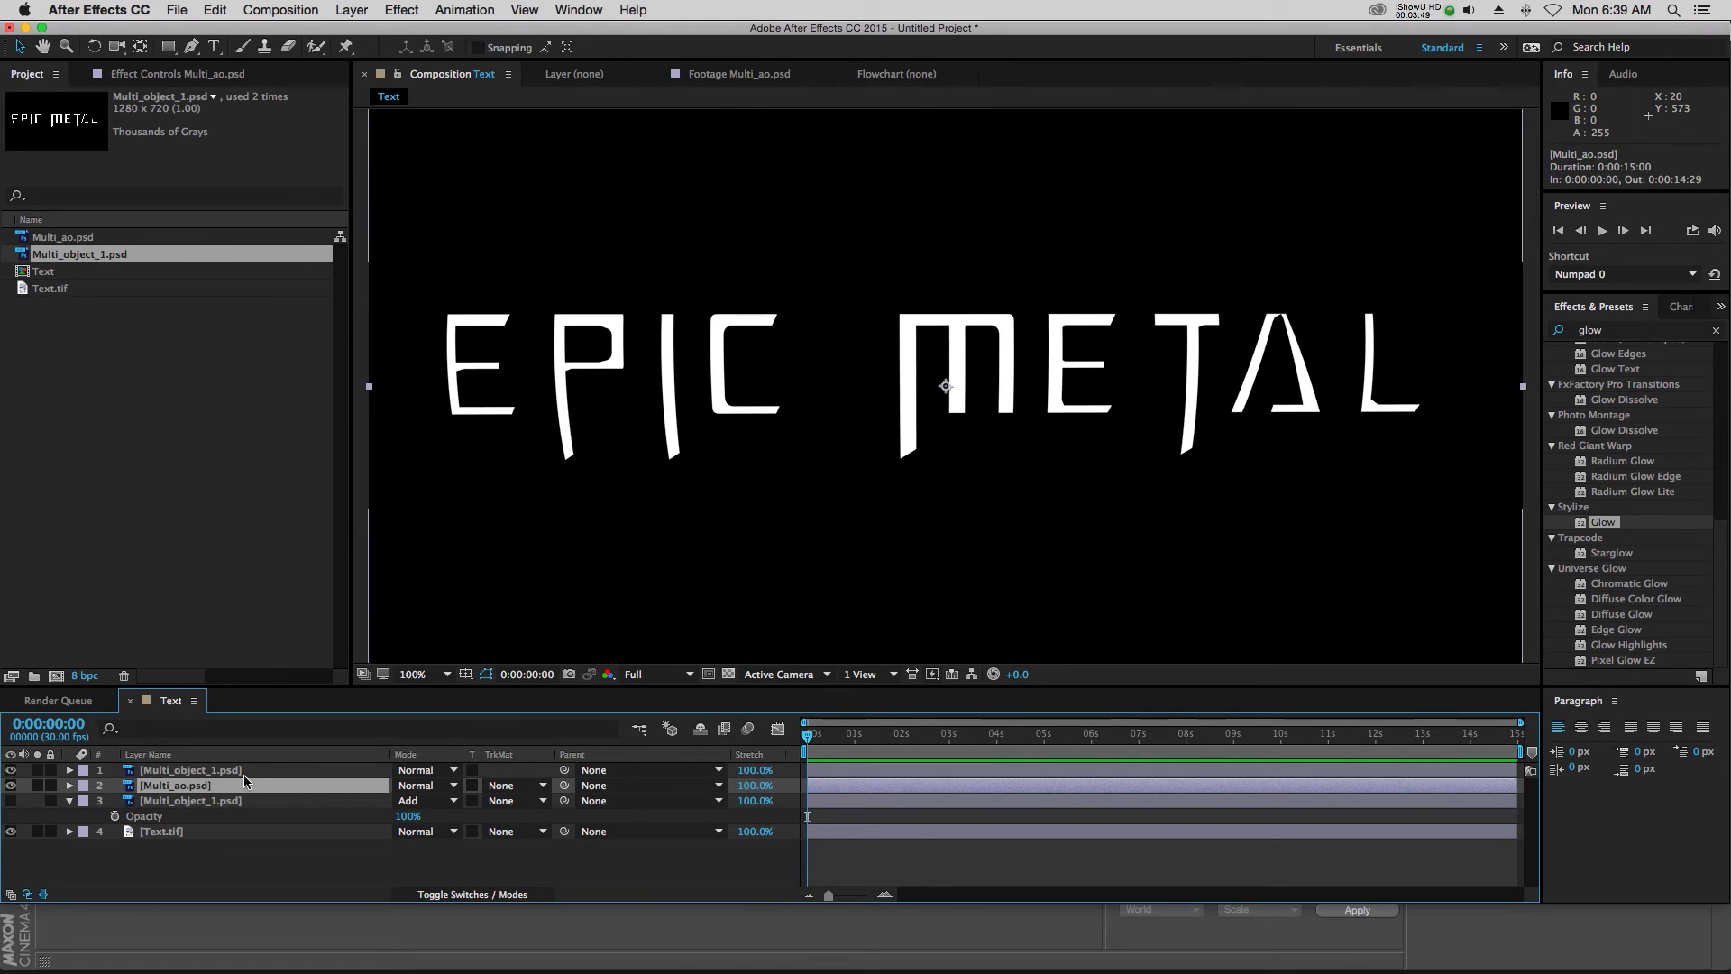
pyautogui.click(509, 787)
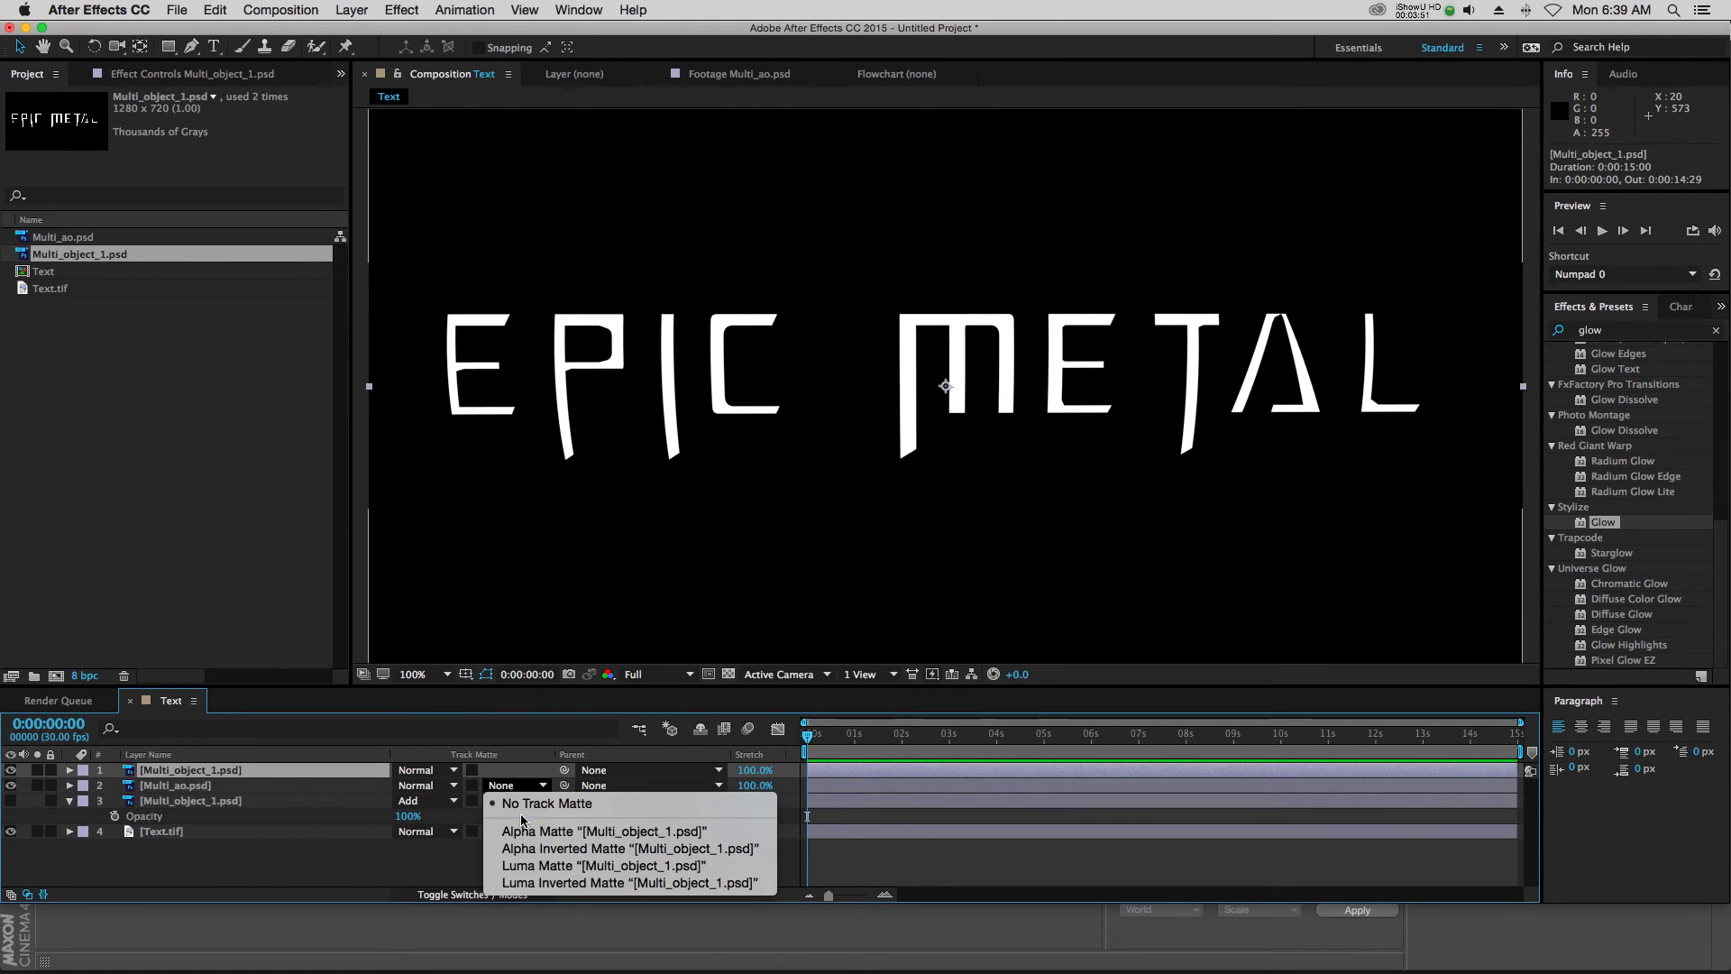
pyautogui.click(541, 865)
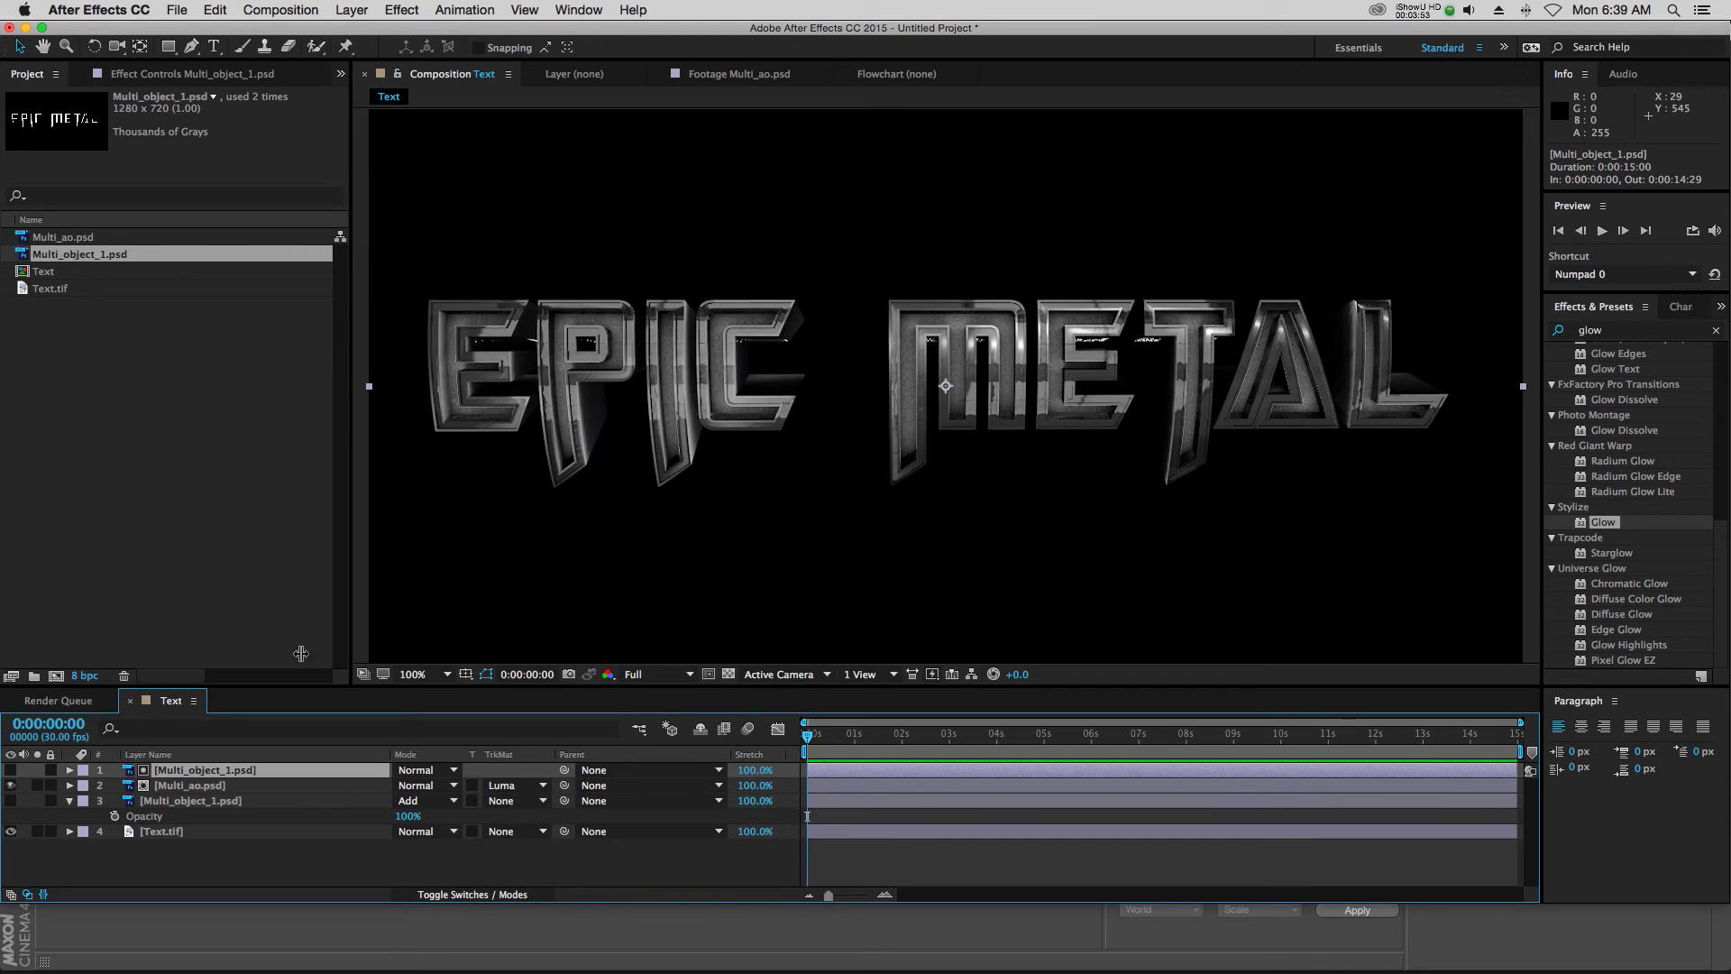
# Solo the matted Multi_ao.psd layer and magnify the view to 200% to examine the shading on the letter faces
pyautogui.click(37, 785)
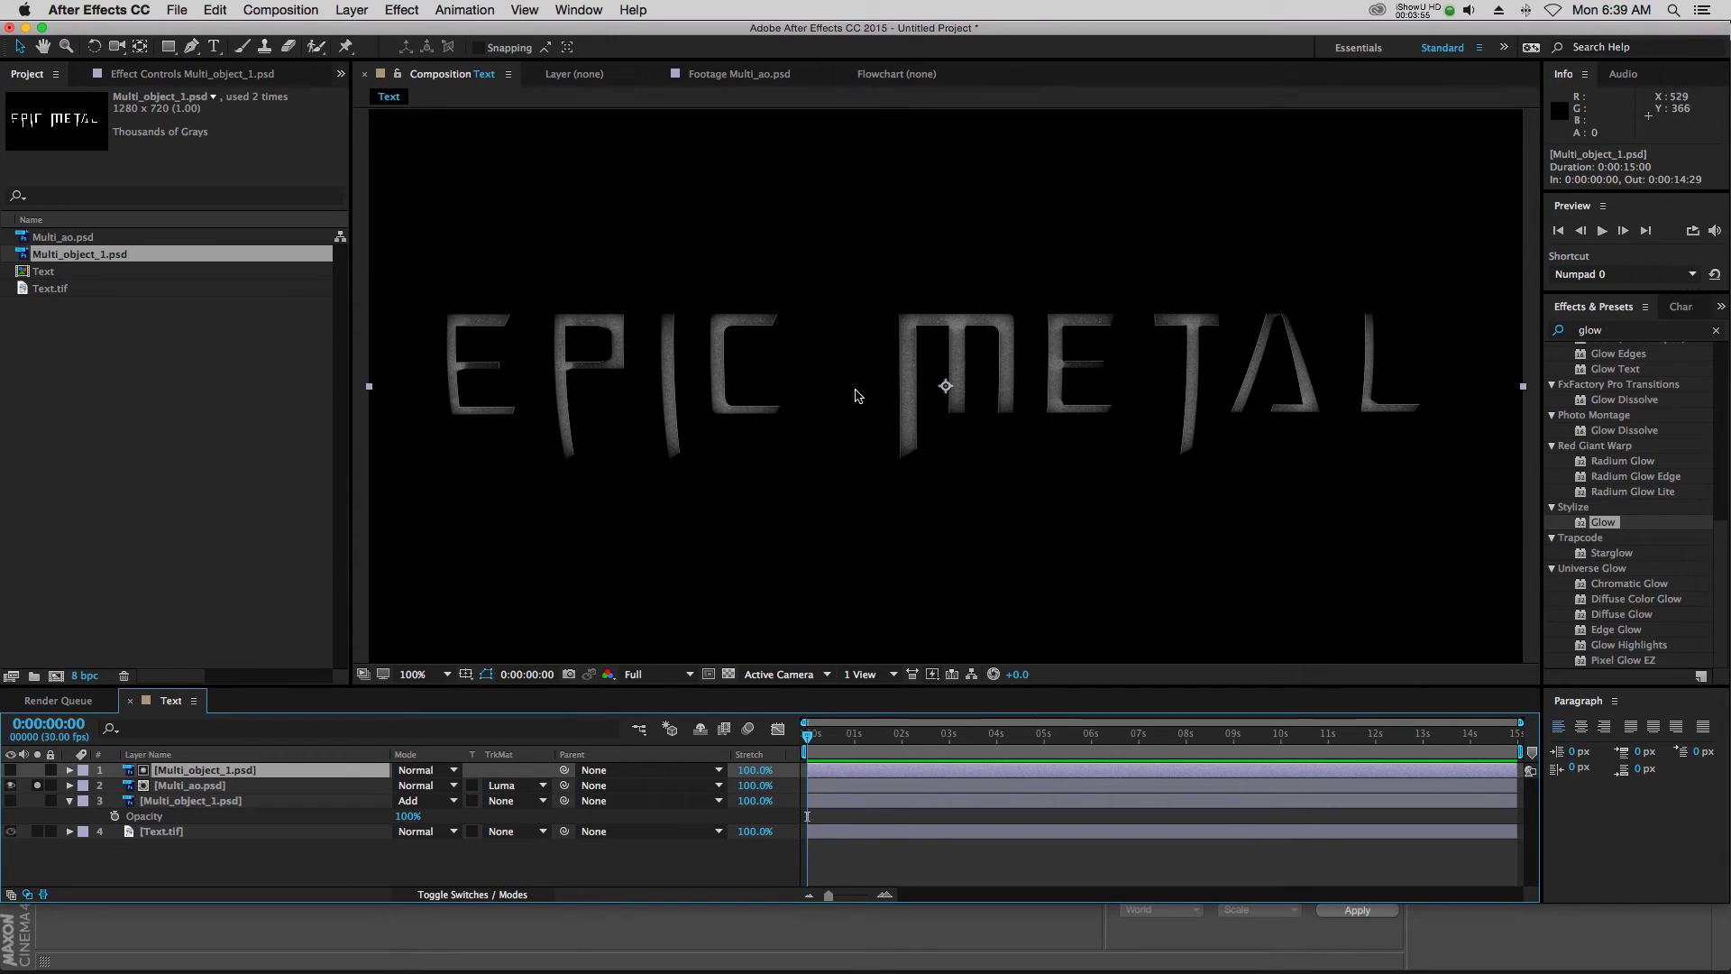
pyautogui.click(187, 785)
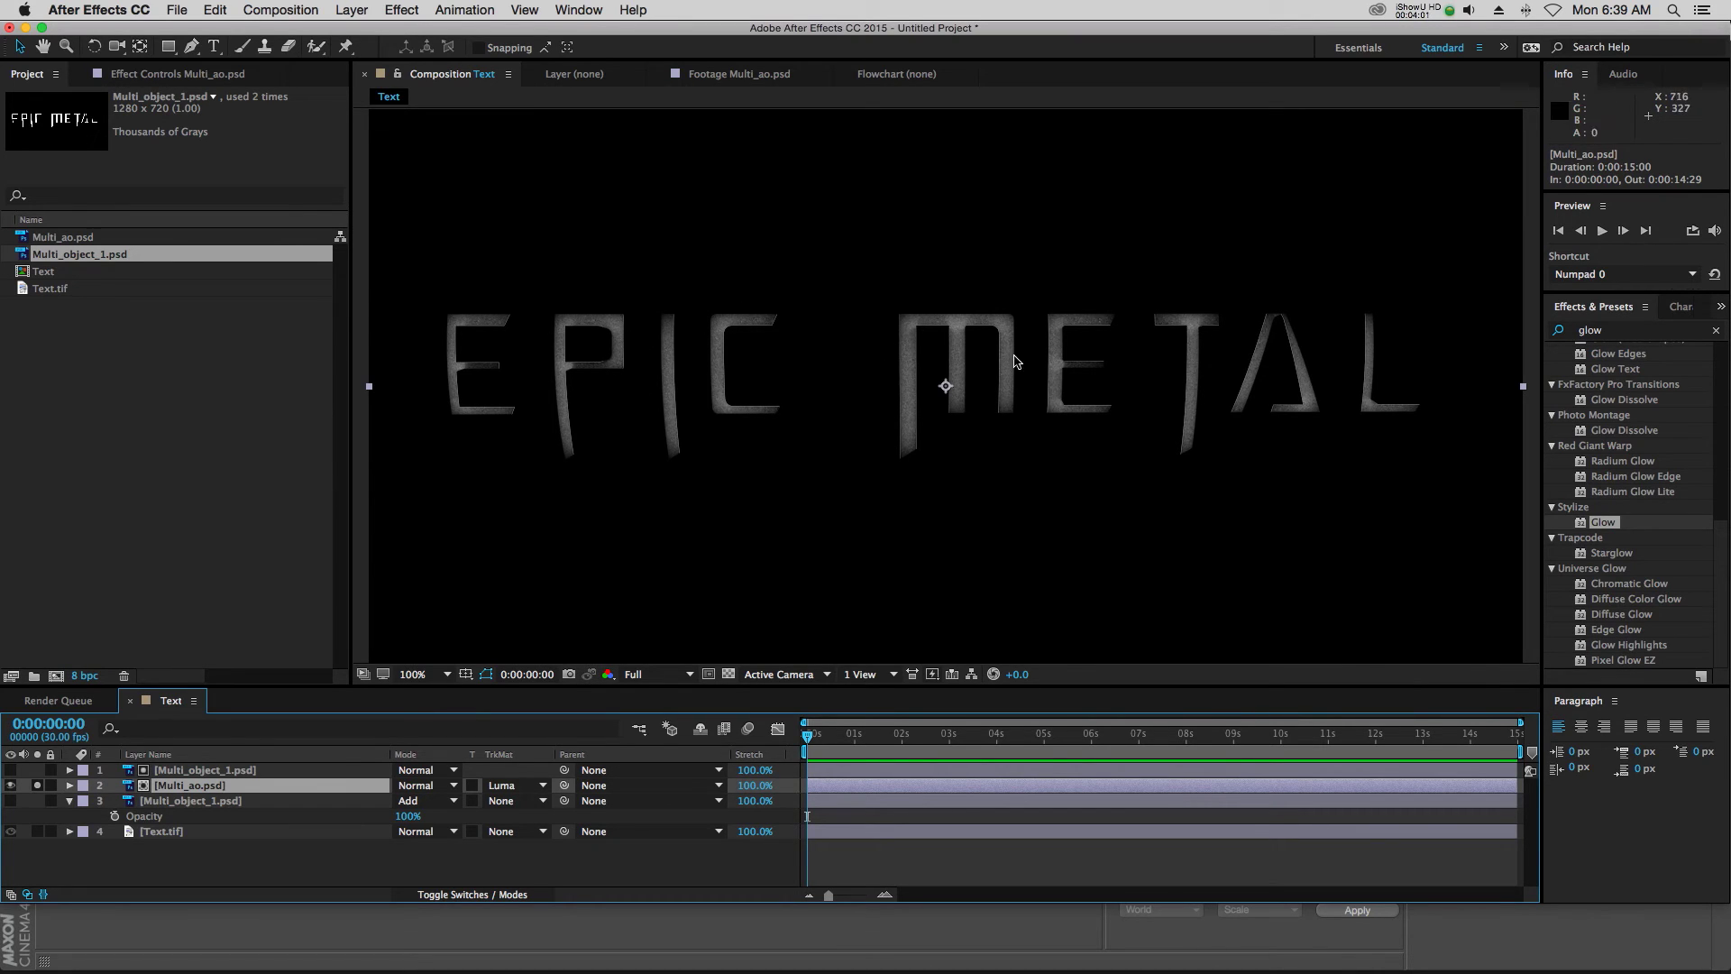
pyautogui.press('.')
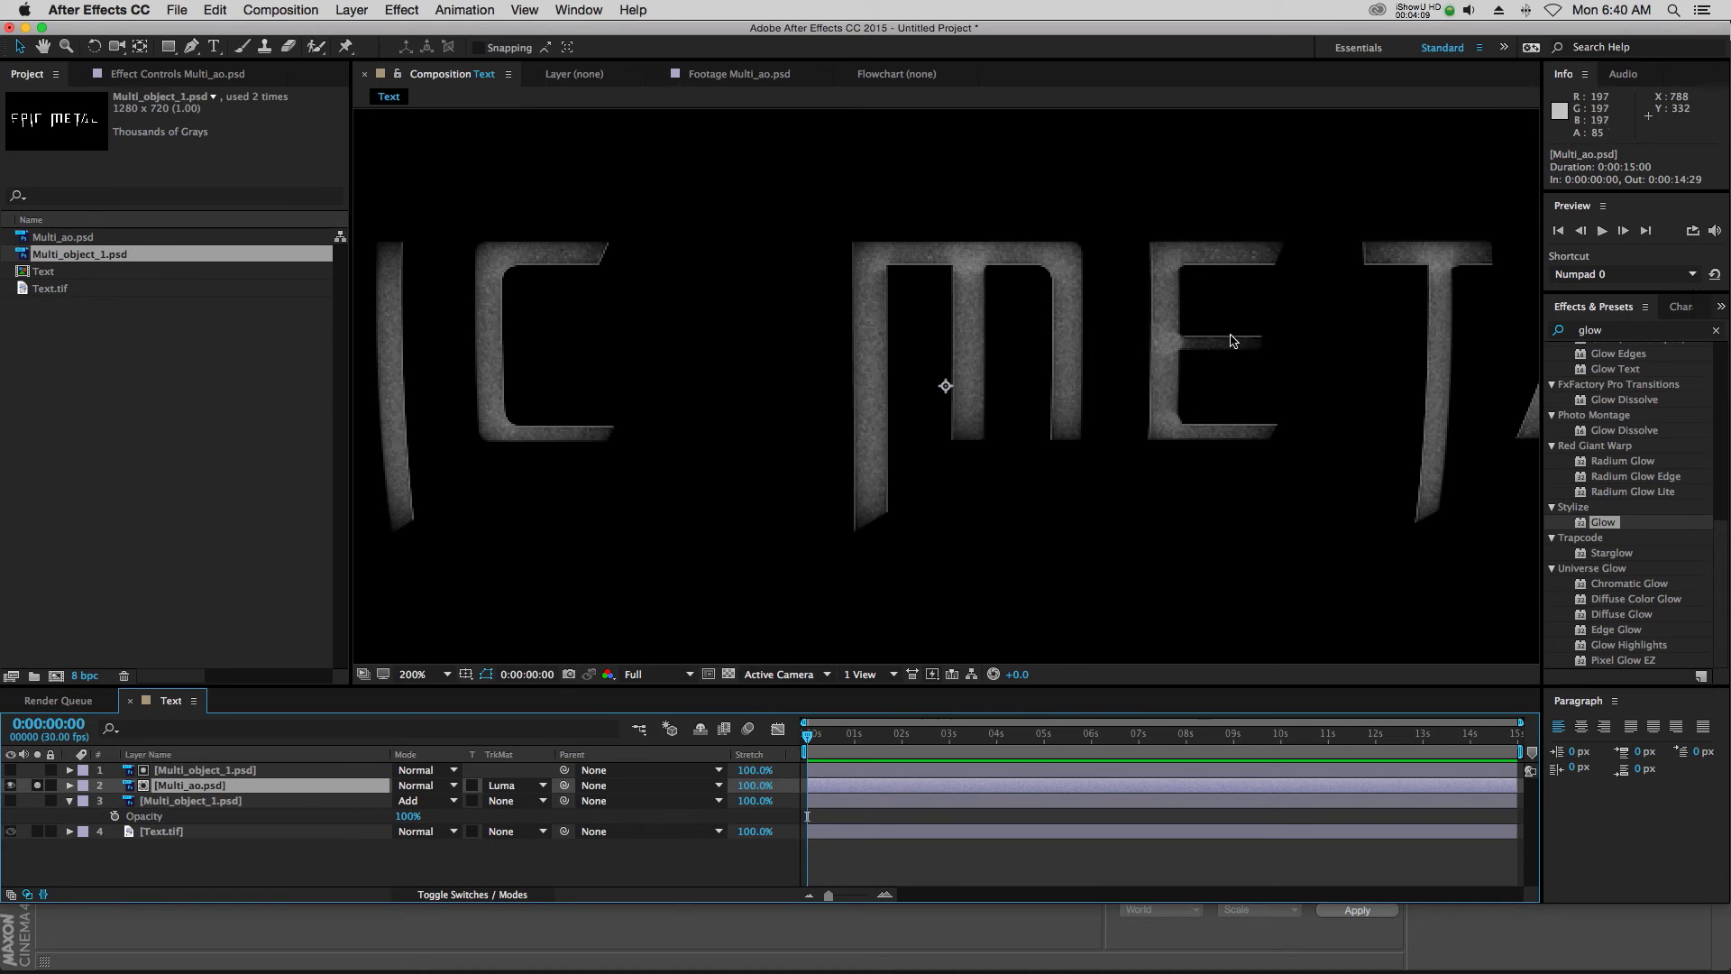
pyautogui.press(',')
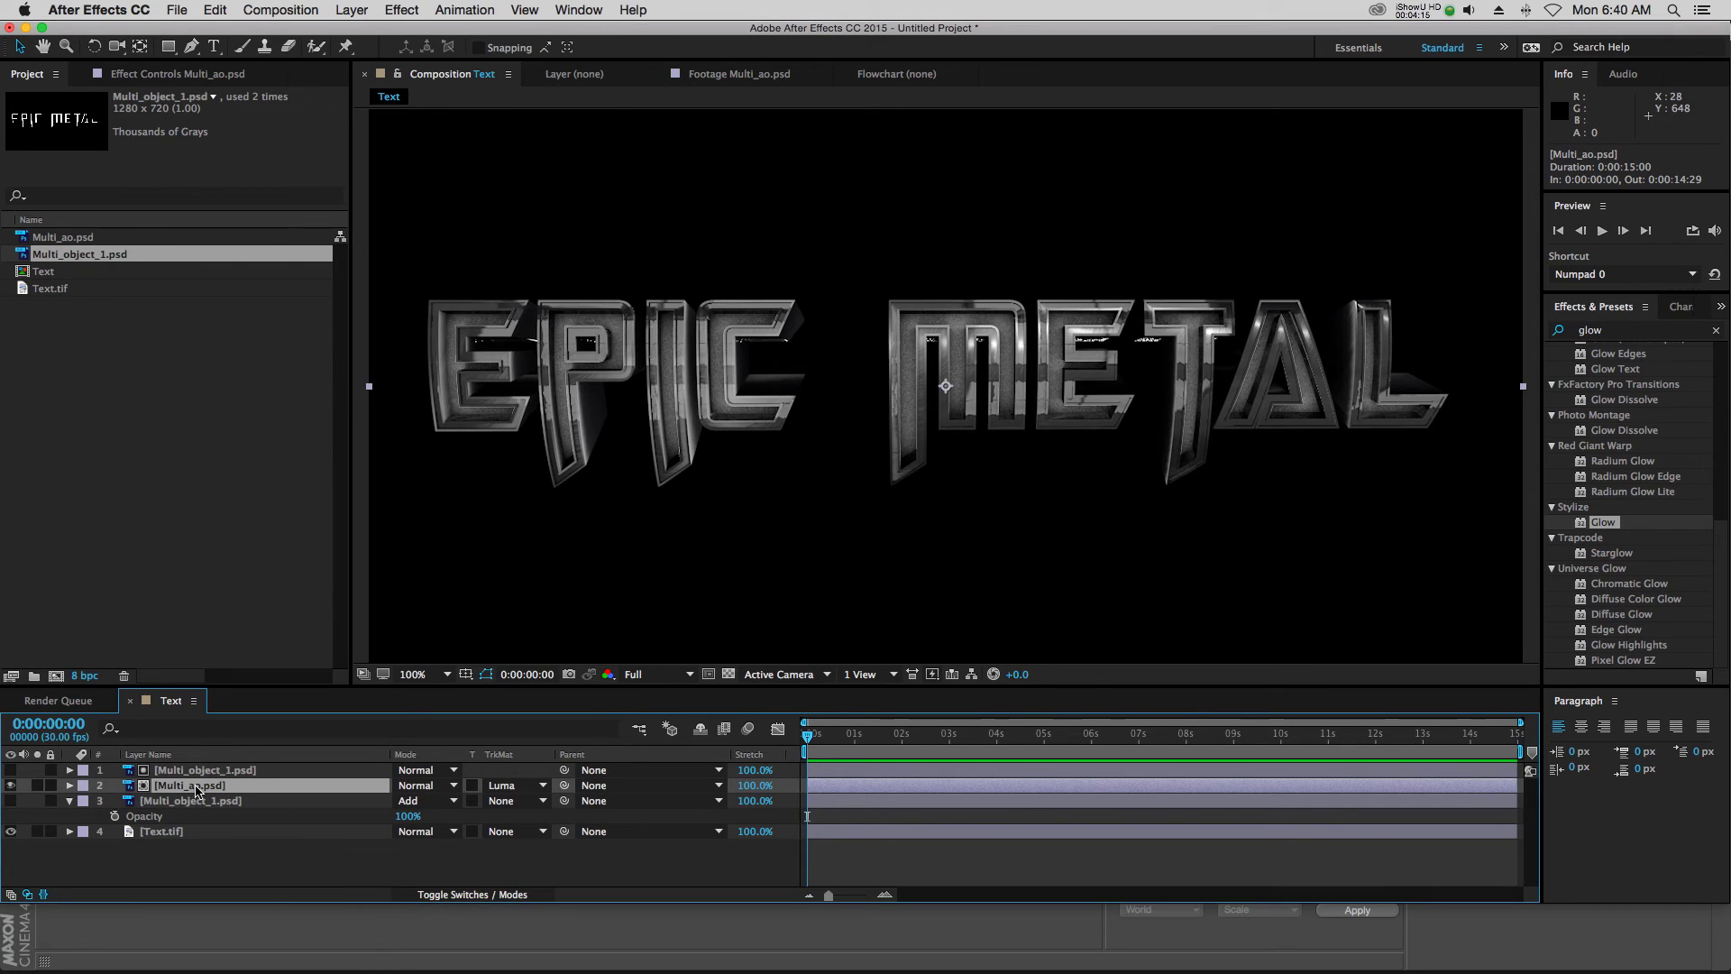
# Try the Glow effect on the matted Multi_ao.psd layer, inspect it in isolation, and remove the effect
pyautogui.press('F3')
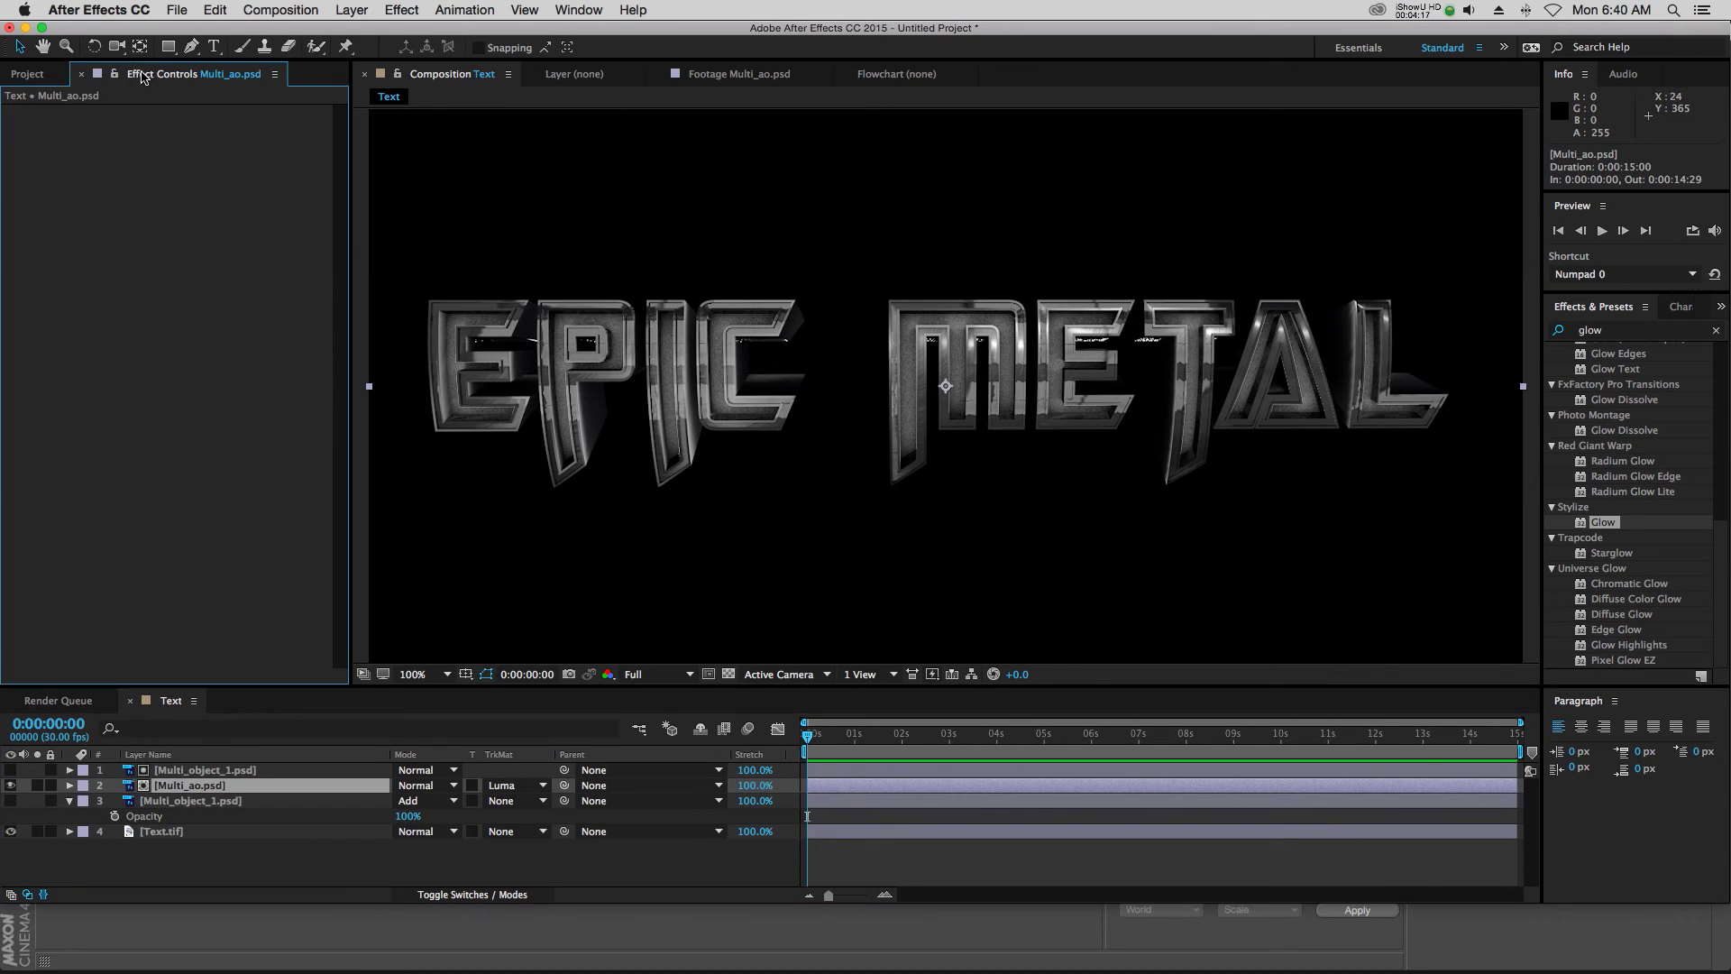
pyautogui.moveTo(1600, 520); pyautogui.dragTo(300, 553)
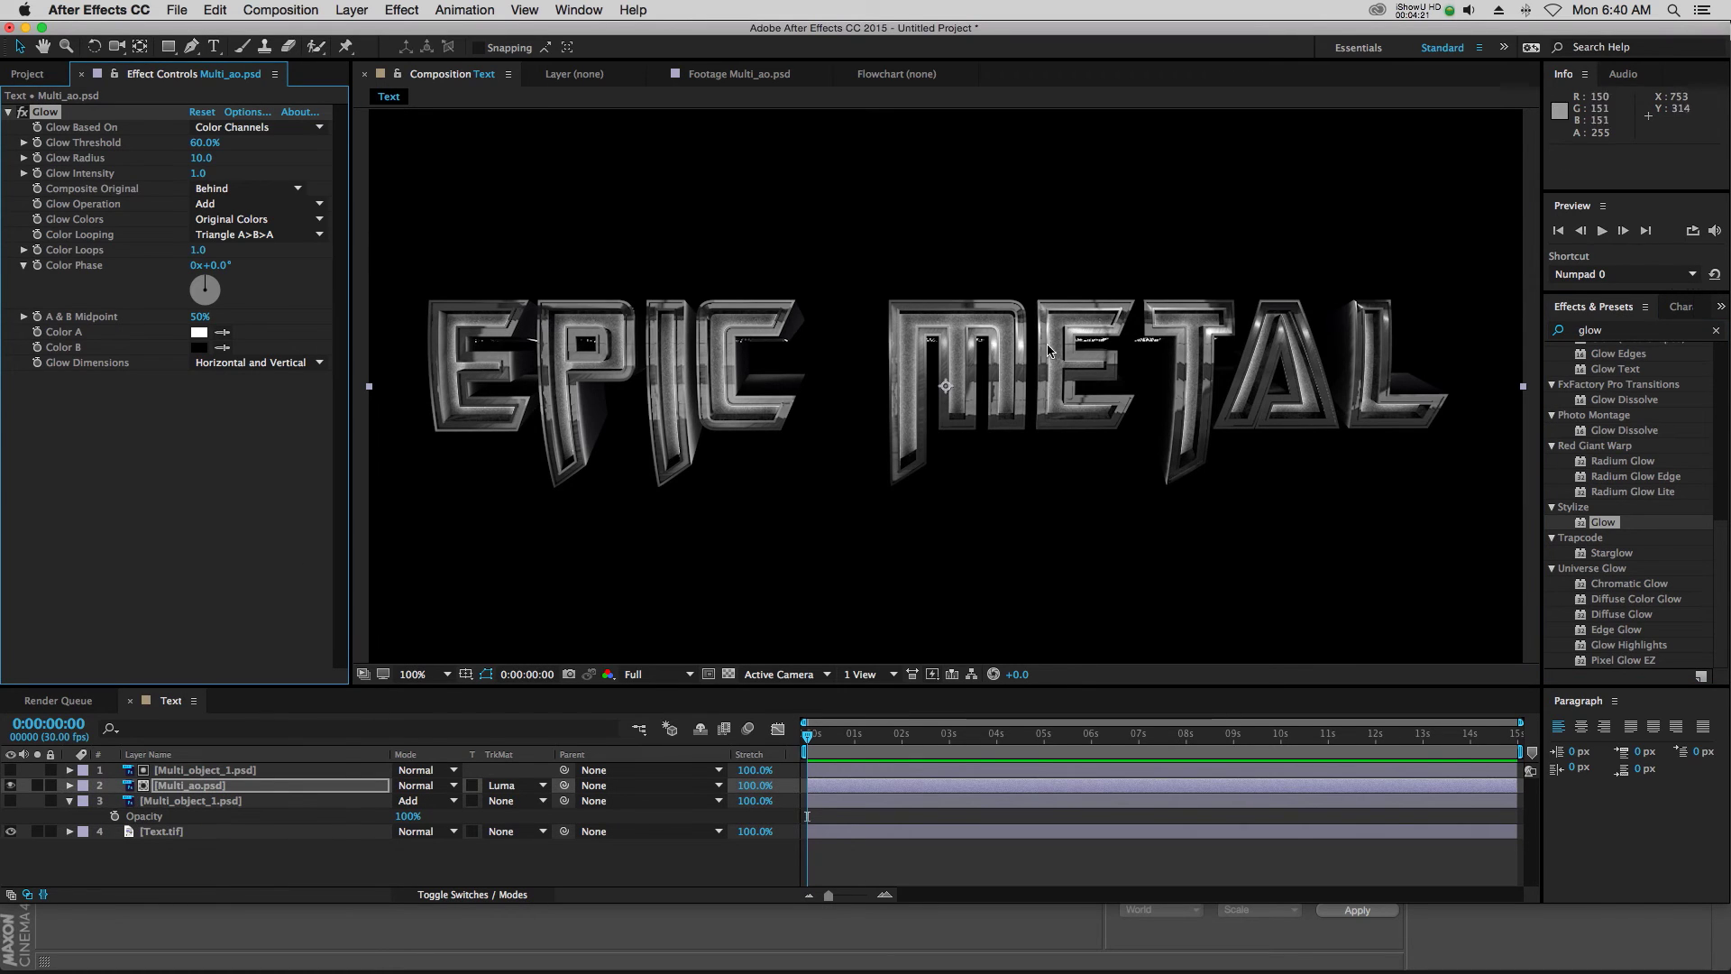
pyautogui.click(37, 786)
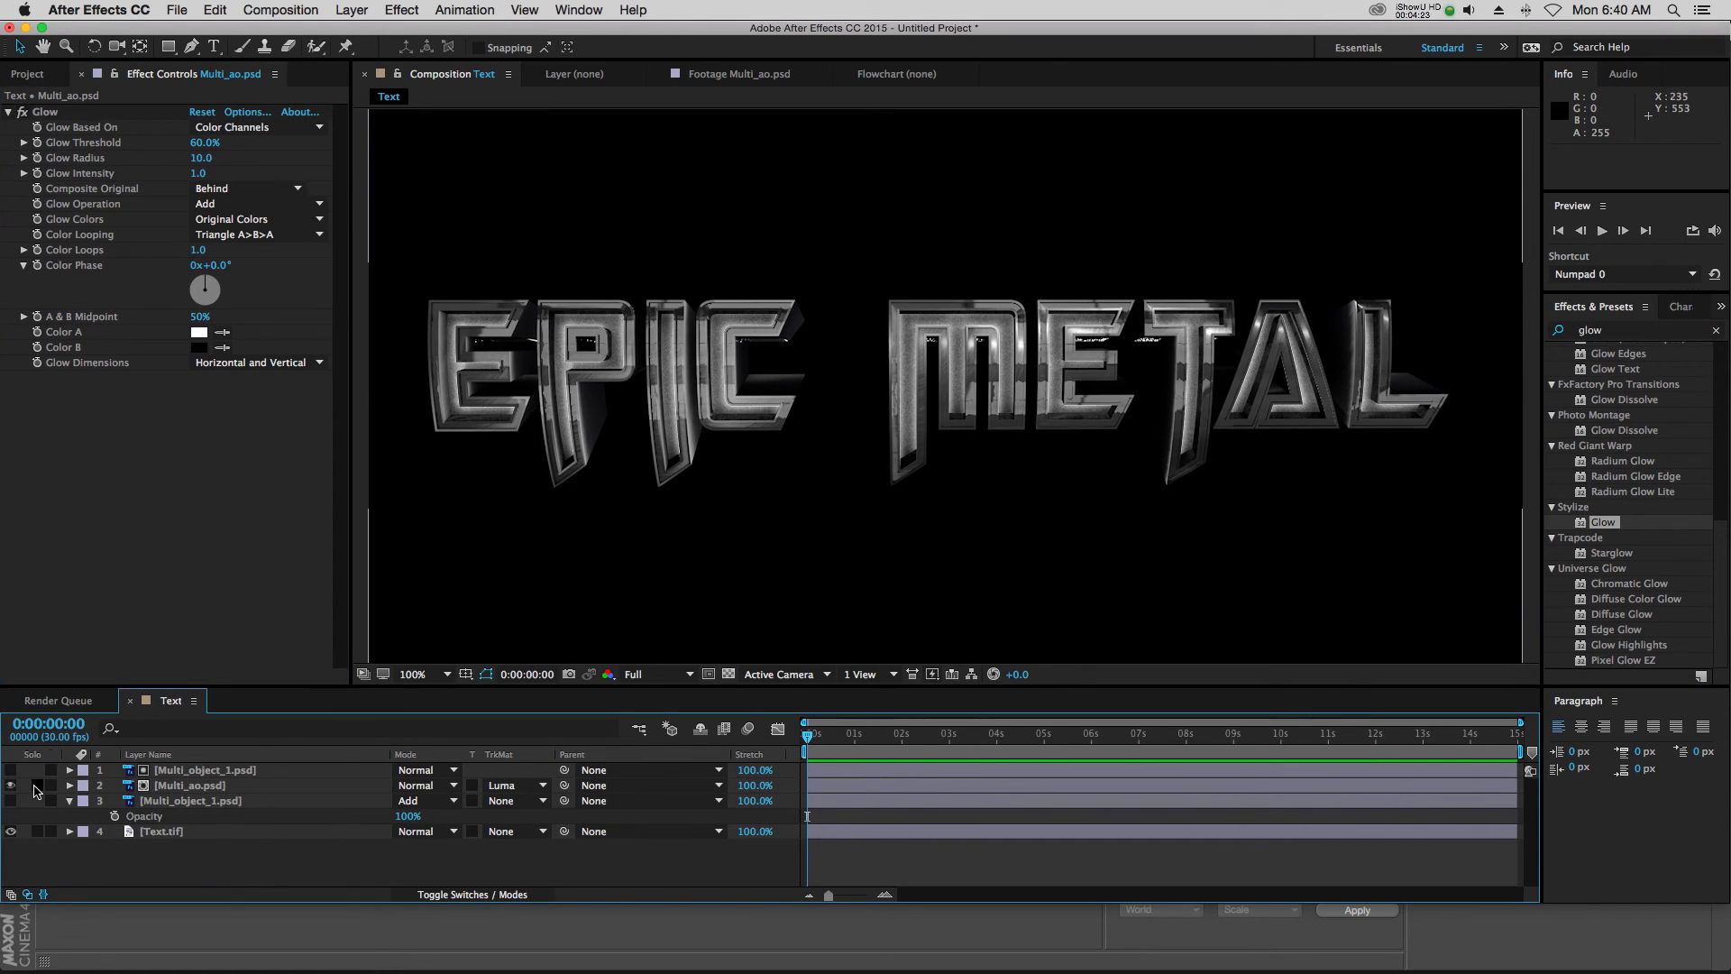
pyautogui.click(221, 771)
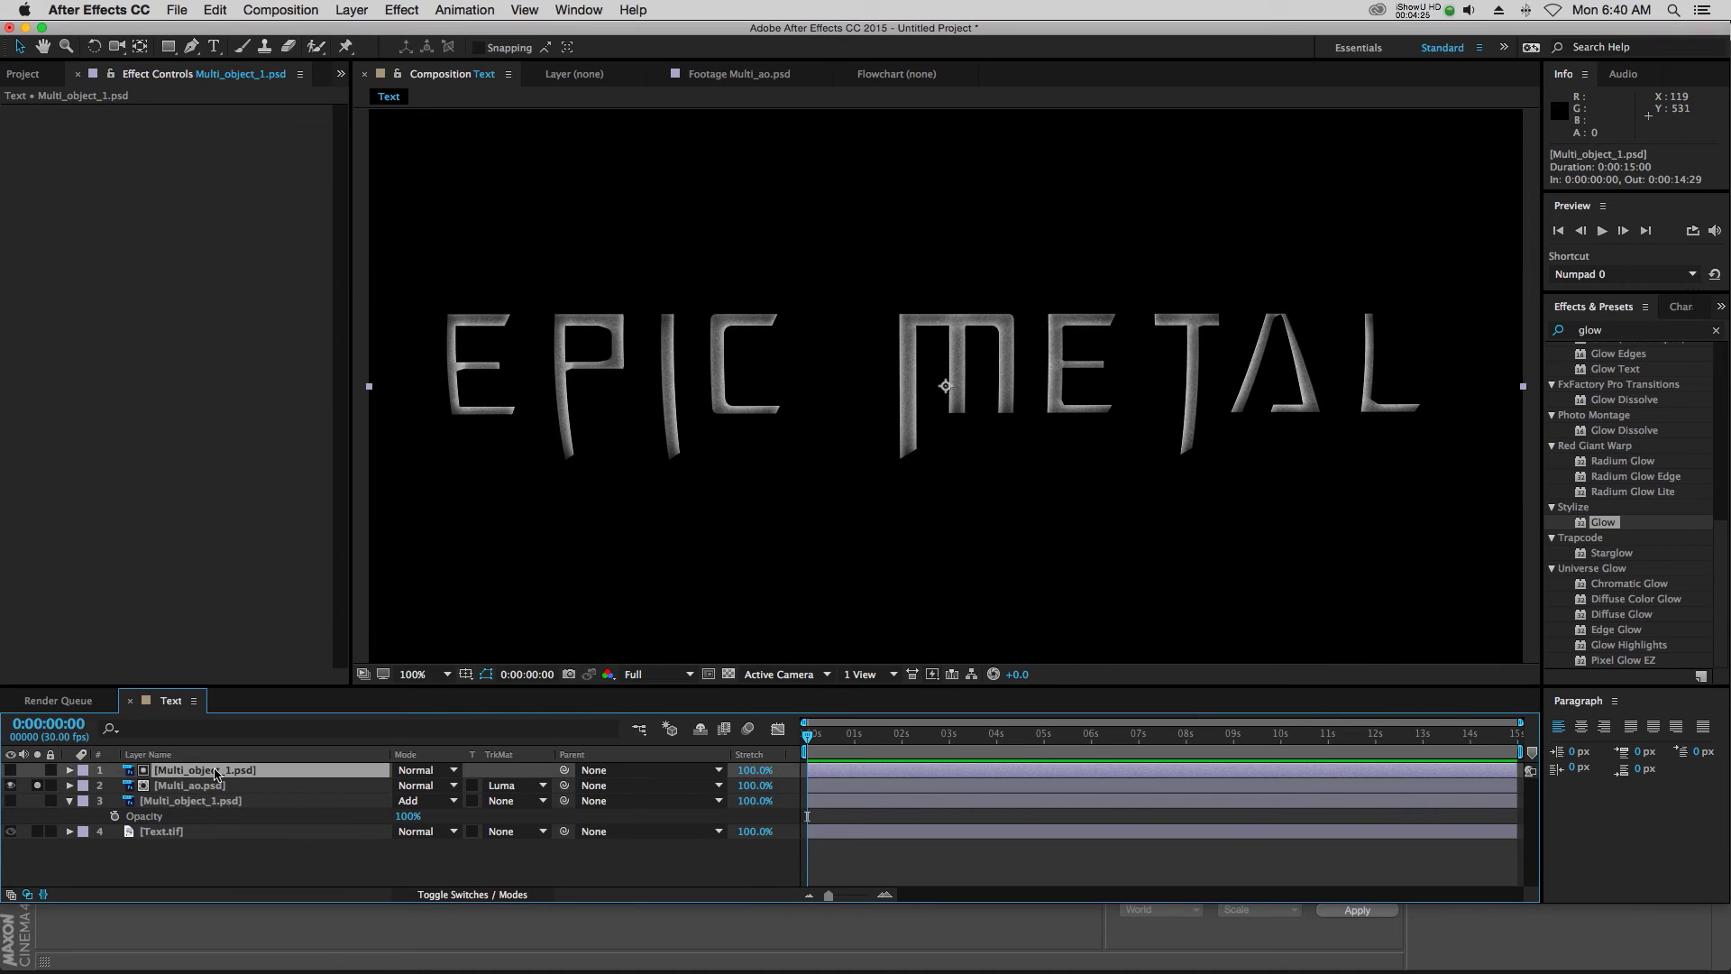
pyautogui.click(212, 787)
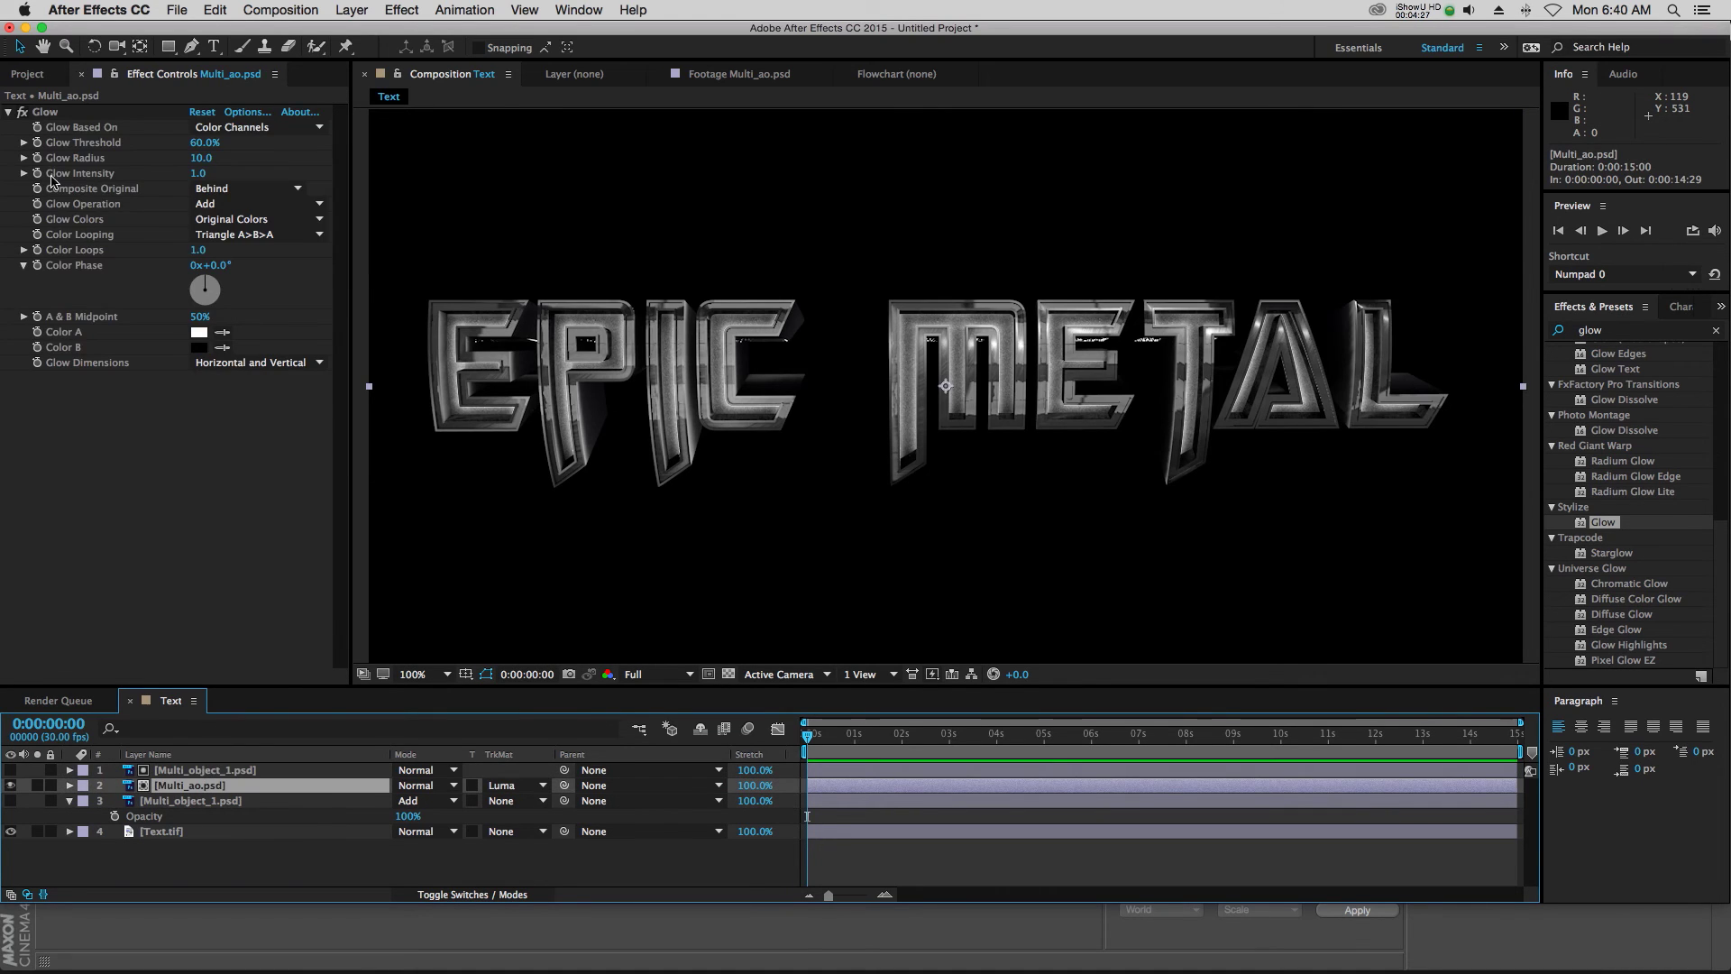
pyautogui.click(43, 111)
pyautogui.press('Delete')
# Pre-compose the Multi_ao.psd layer with its Multi_object_1.psd matte, moving all attributes into the new composition
pyautogui.keyDown('shift'); pyautogui.click(205, 770); pyautogui.keyUp('shift')
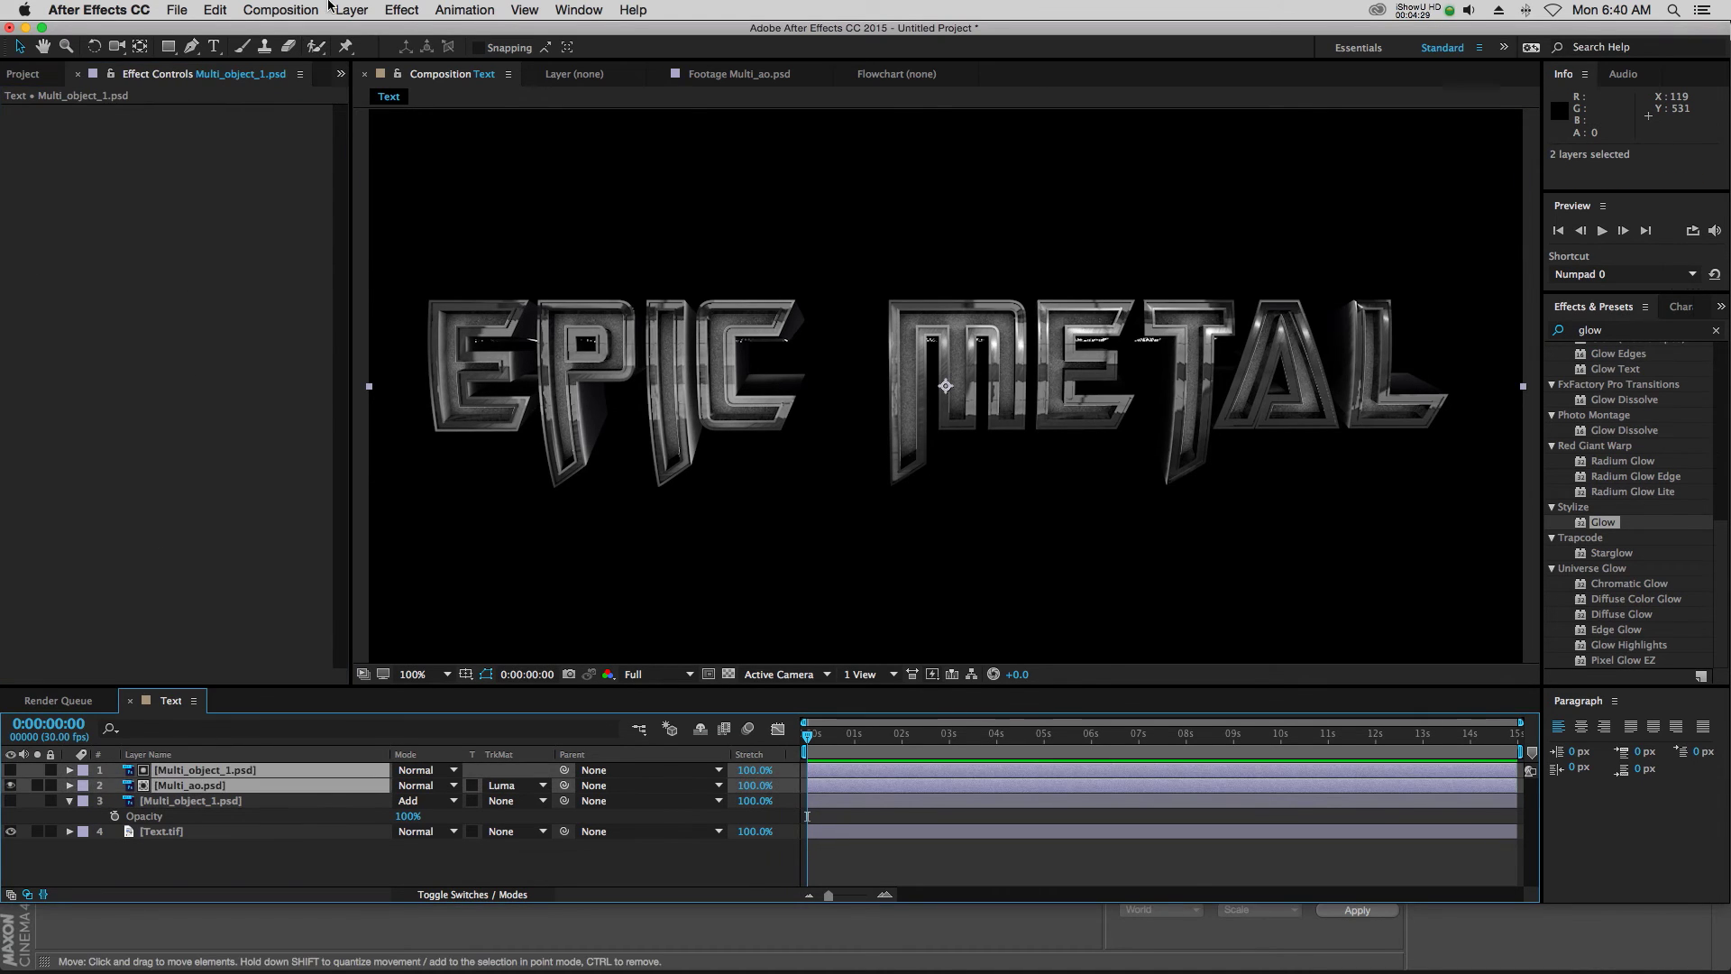
pyautogui.click(351, 10)
pyautogui.click(396, 627)
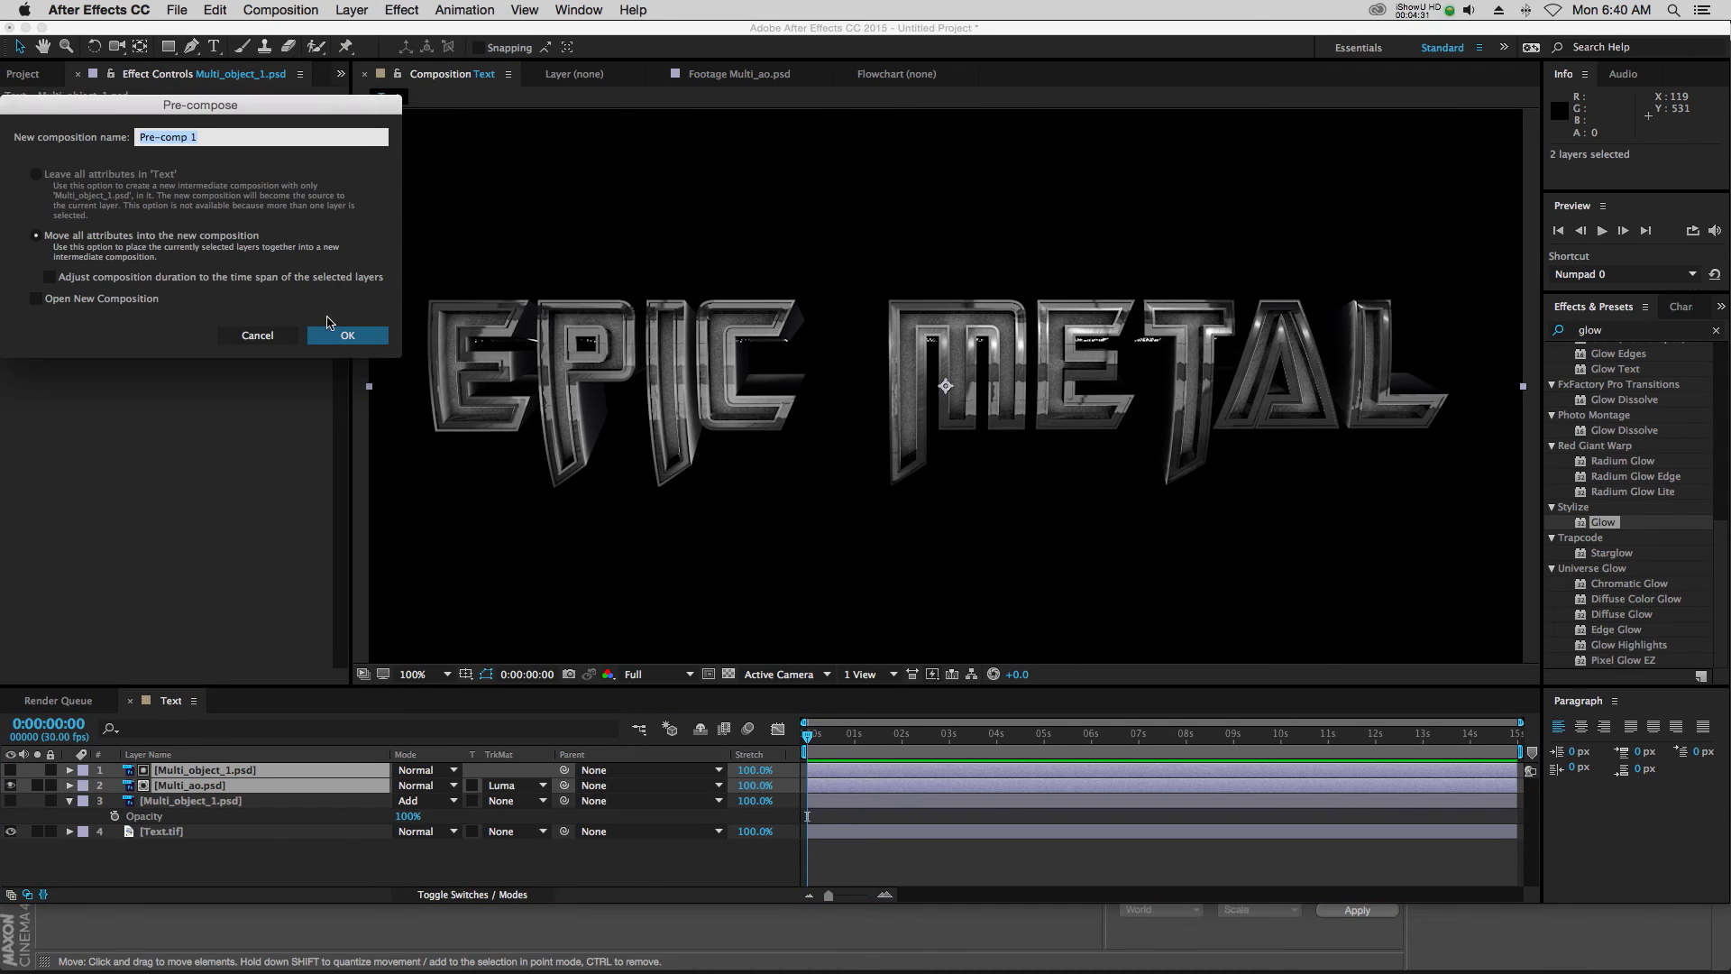
pyautogui.click(348, 335)
# Solo the Pre-comp 1 layer and apply Glow to it with a threshold of 33.3% and a radius of 17
pyautogui.click(37, 771)
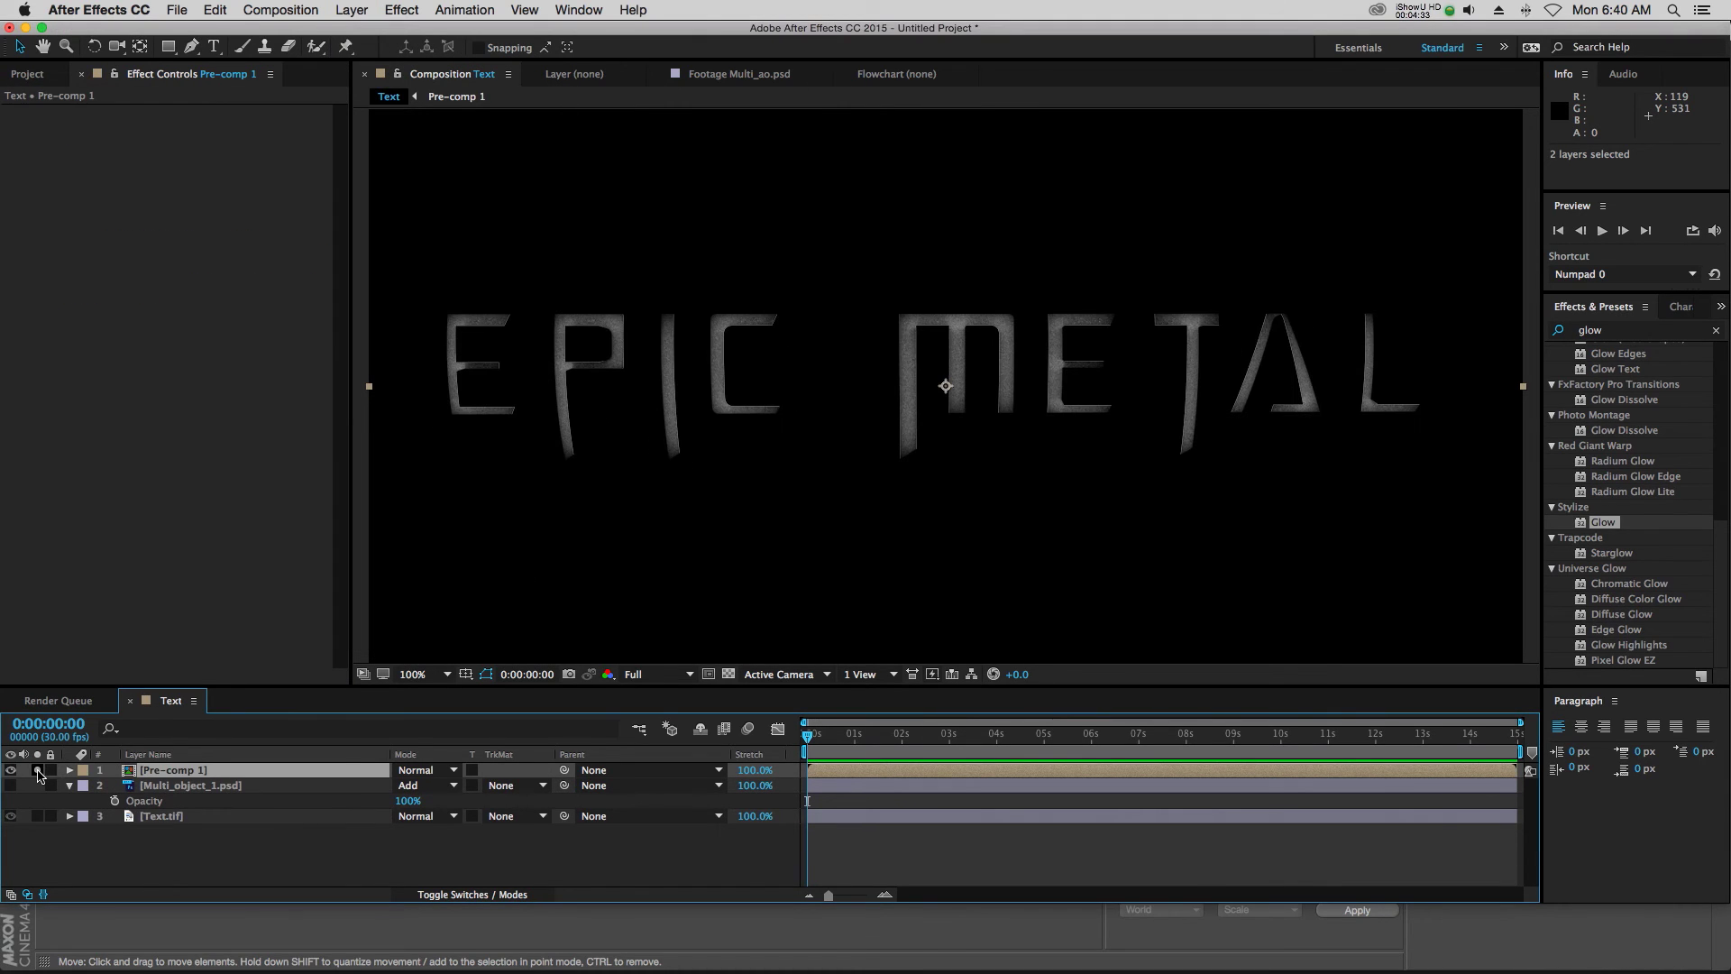
pyautogui.click(190, 771)
pyautogui.moveTo(1603, 522); pyautogui.dragTo(270, 772)
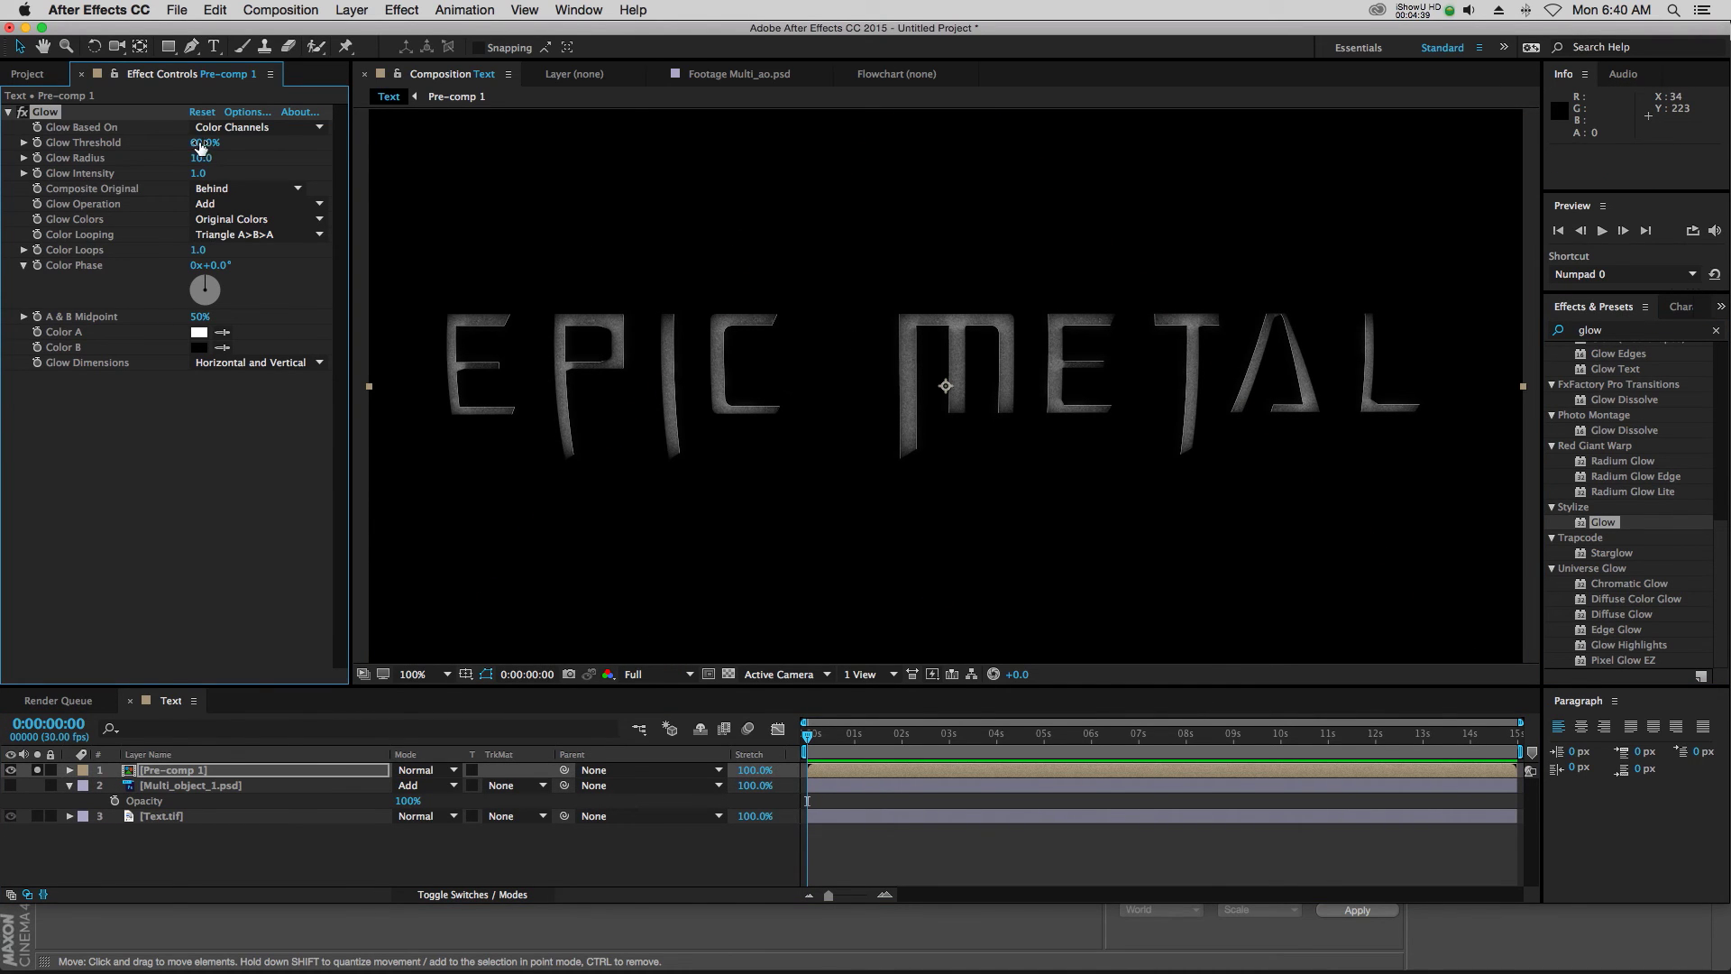
pyautogui.moveTo(196, 142)
pyautogui.mouseDown()
pyautogui.moveTo(167, 145)
pyautogui.moveTo(201, 159)
pyautogui.mouseUp()
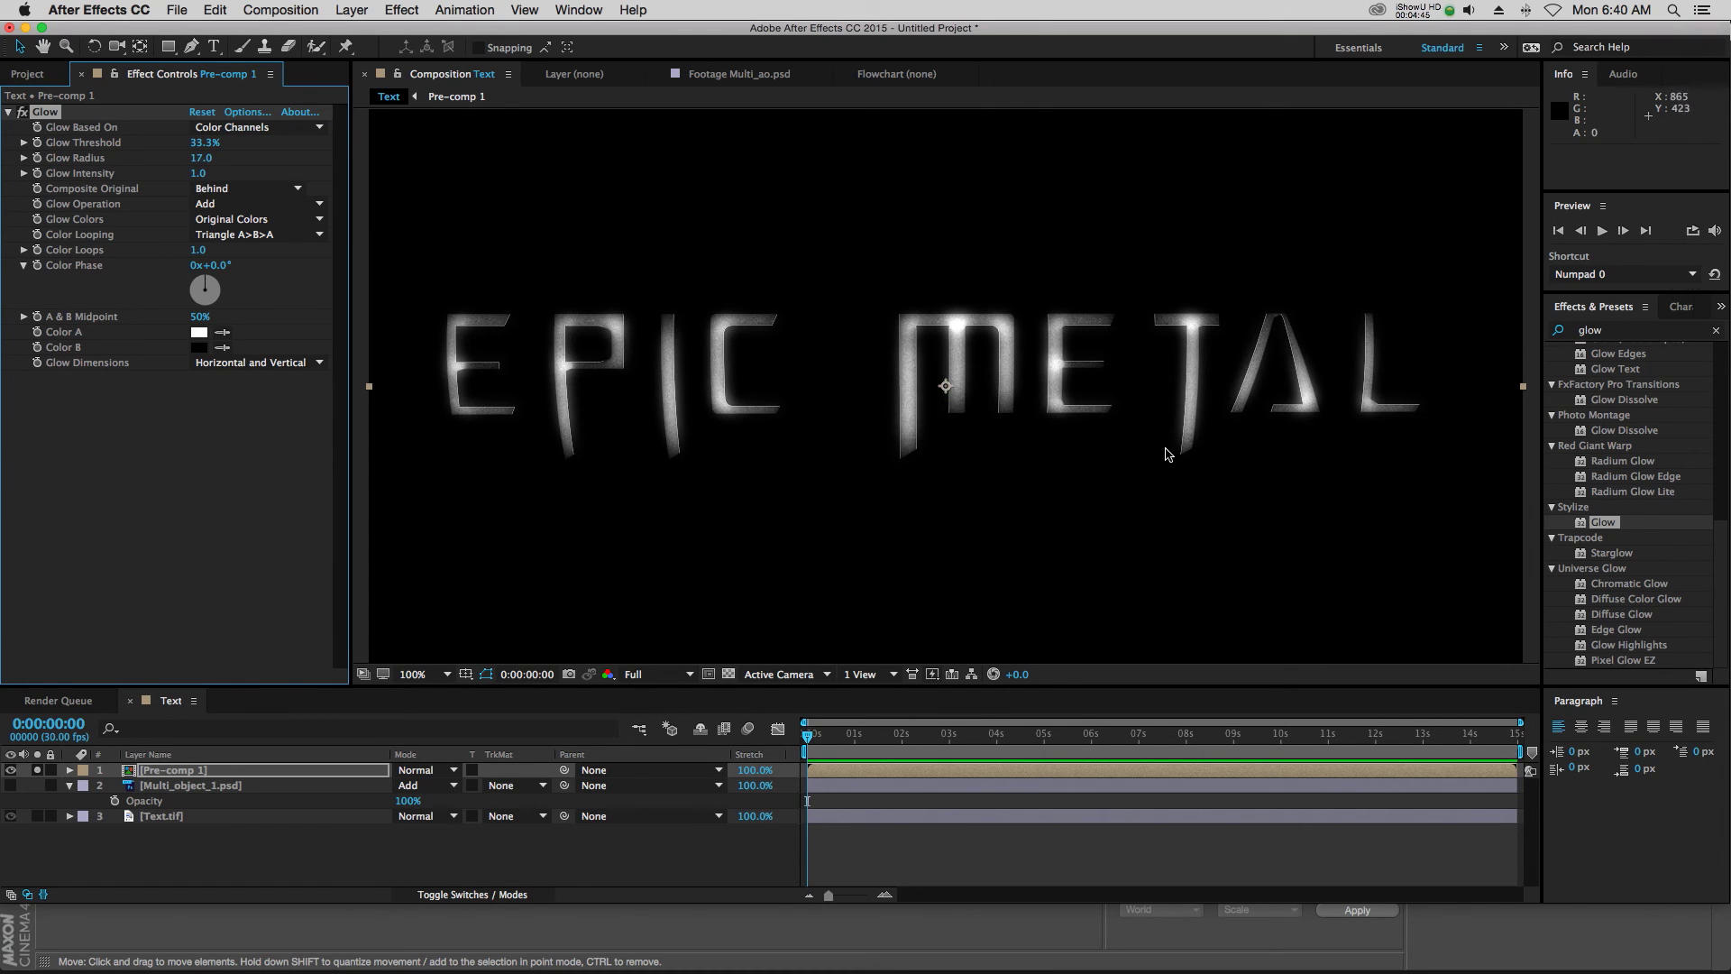
# Copy the orange Hue/Saturation effect from the Multi_object_1.psd layer onto the Pre-comp 1 layer
pyautogui.click(171, 790)
pyautogui.click(199, 772)
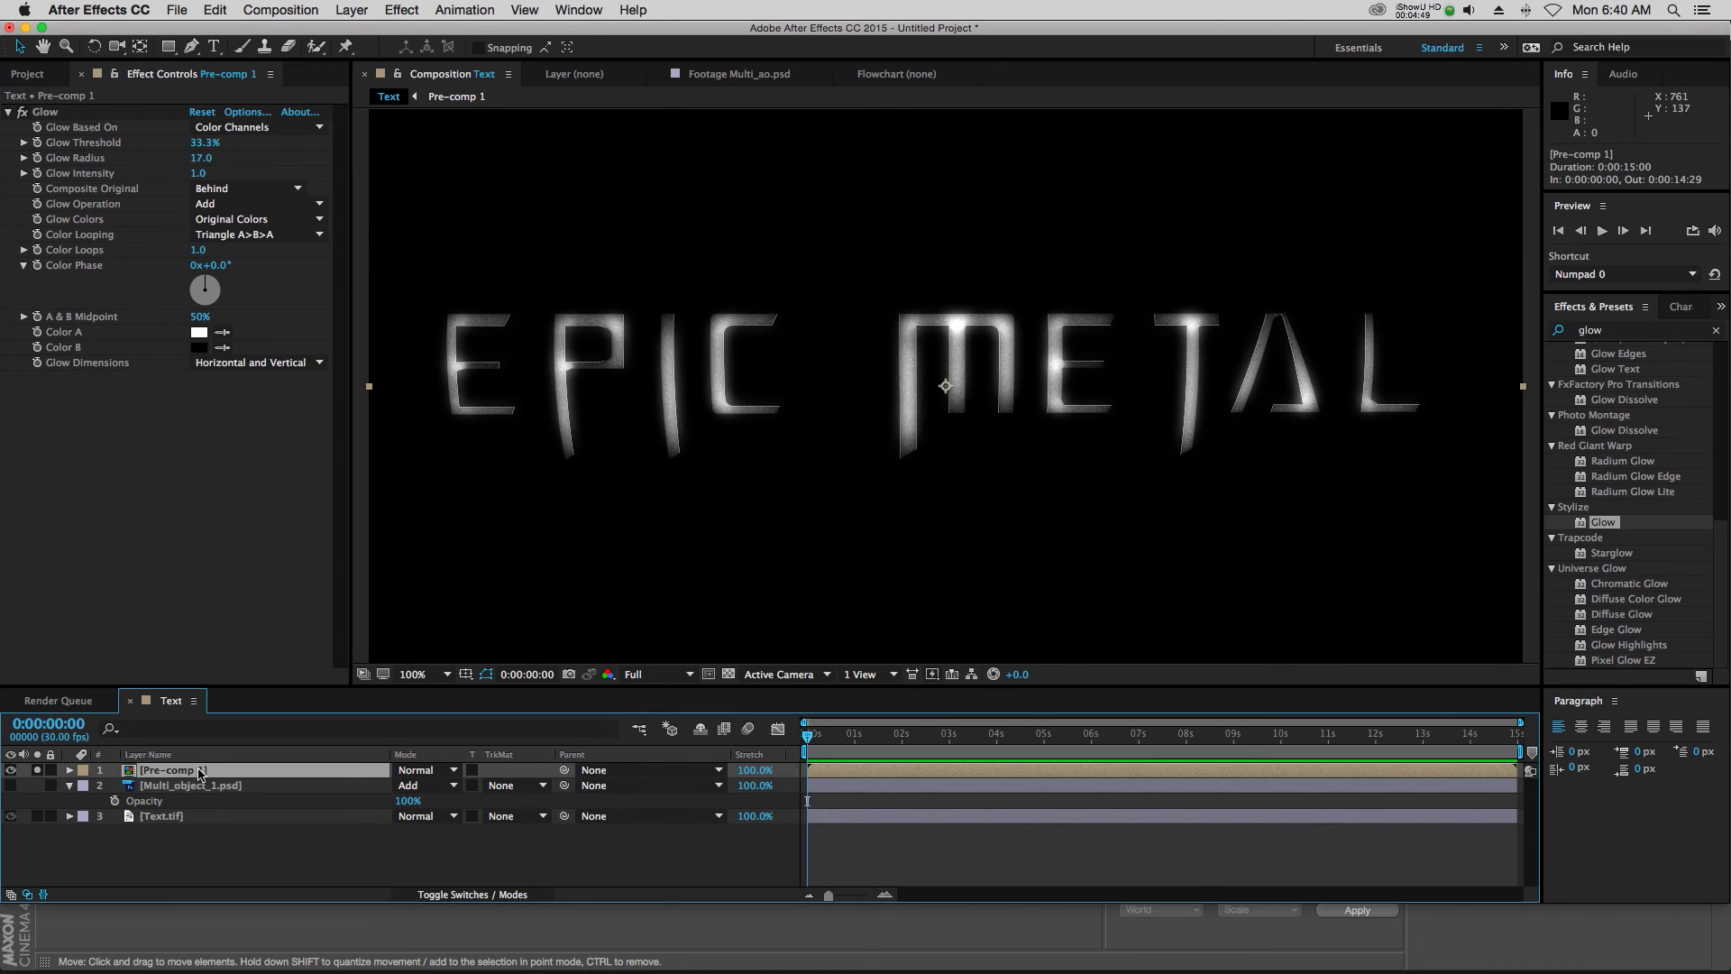
pyautogui.press('super+v')
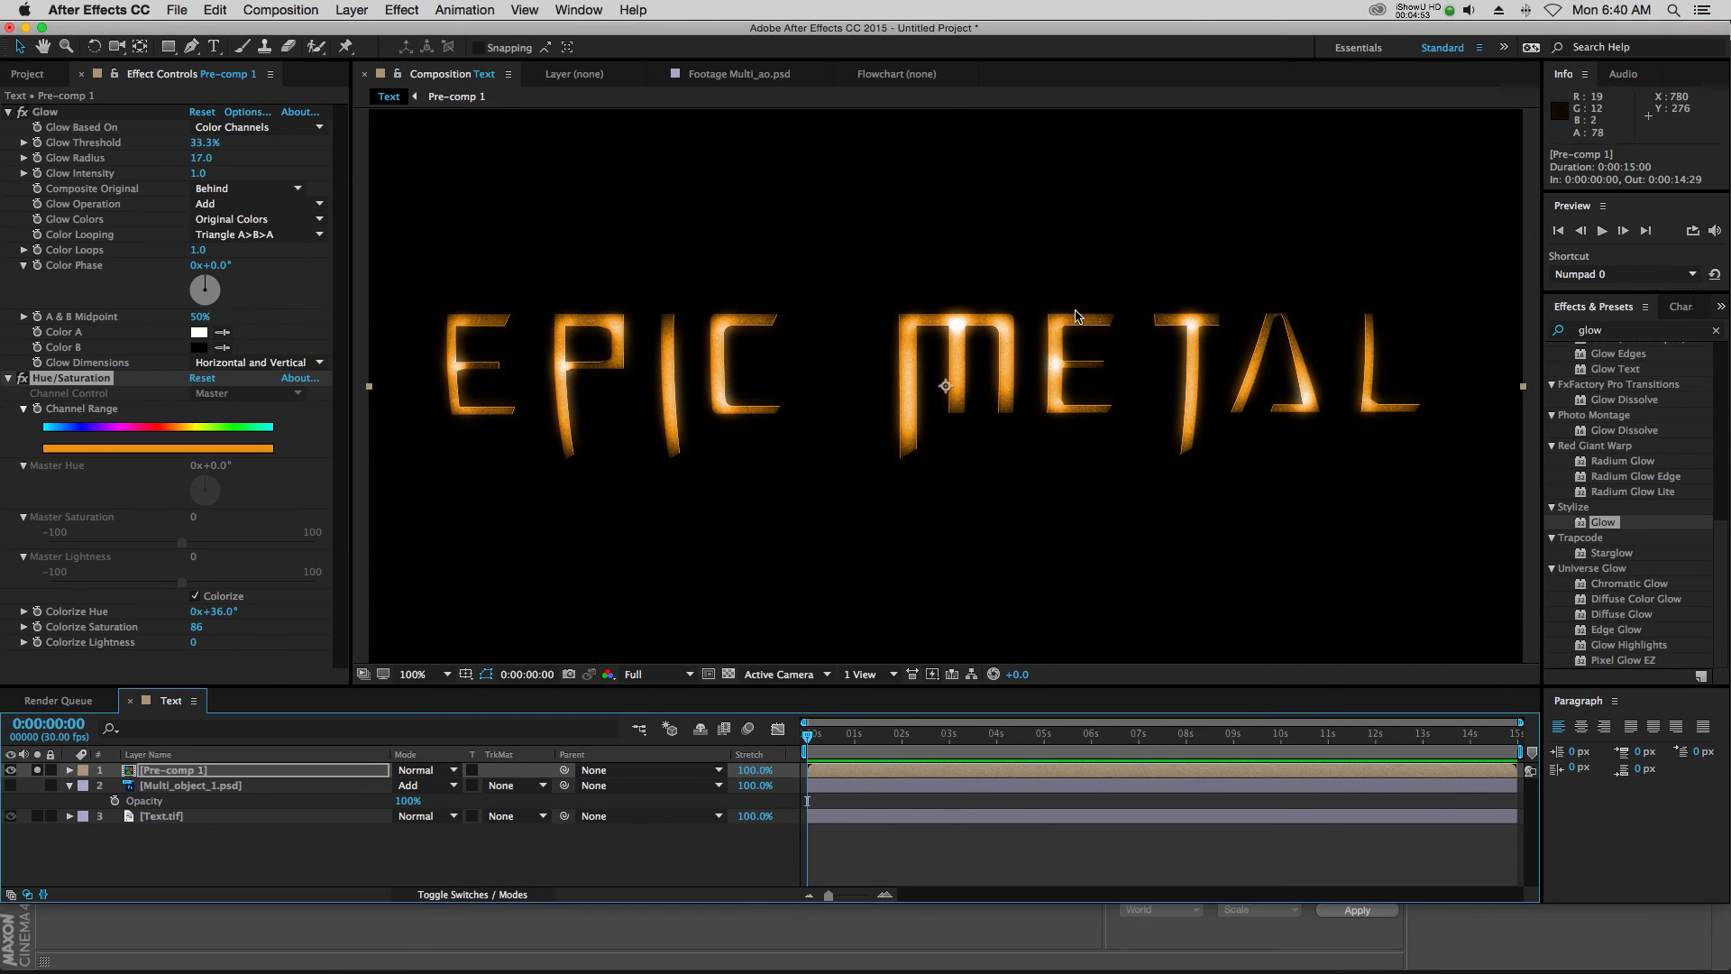
# Unsolo the Pre-comp 1 layer and set its blending mode to Add over the metal text
pyautogui.click(37, 770)
pyautogui.click(441, 771)
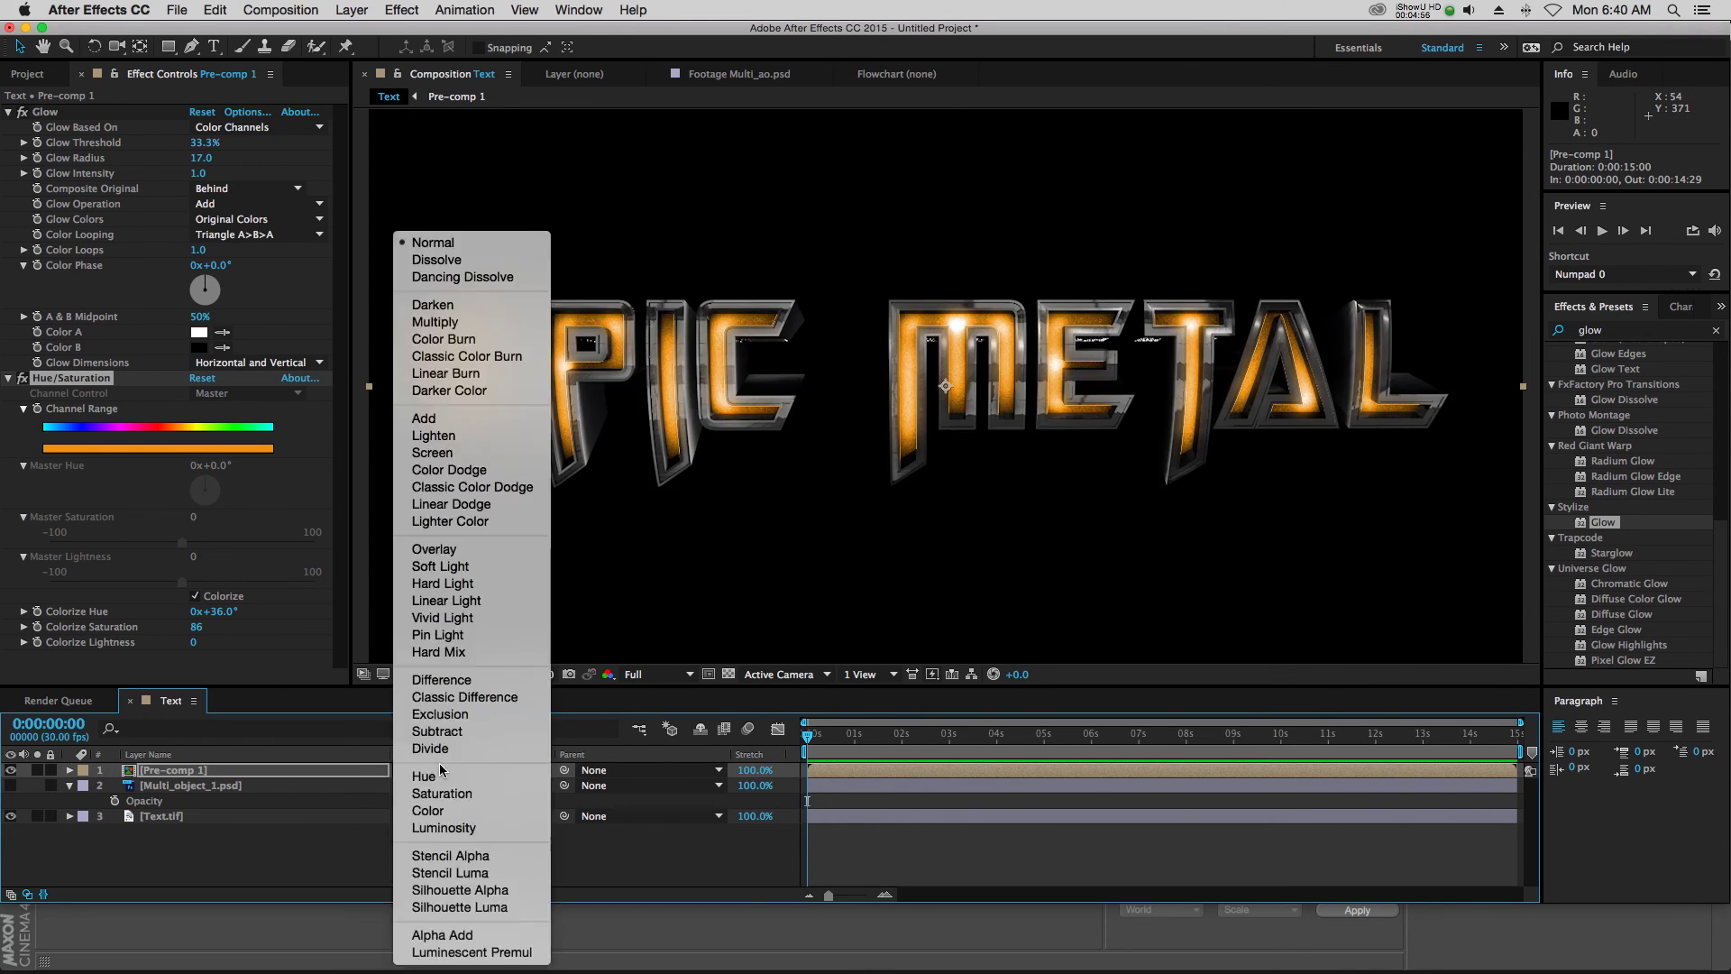
pyautogui.click(446, 419)
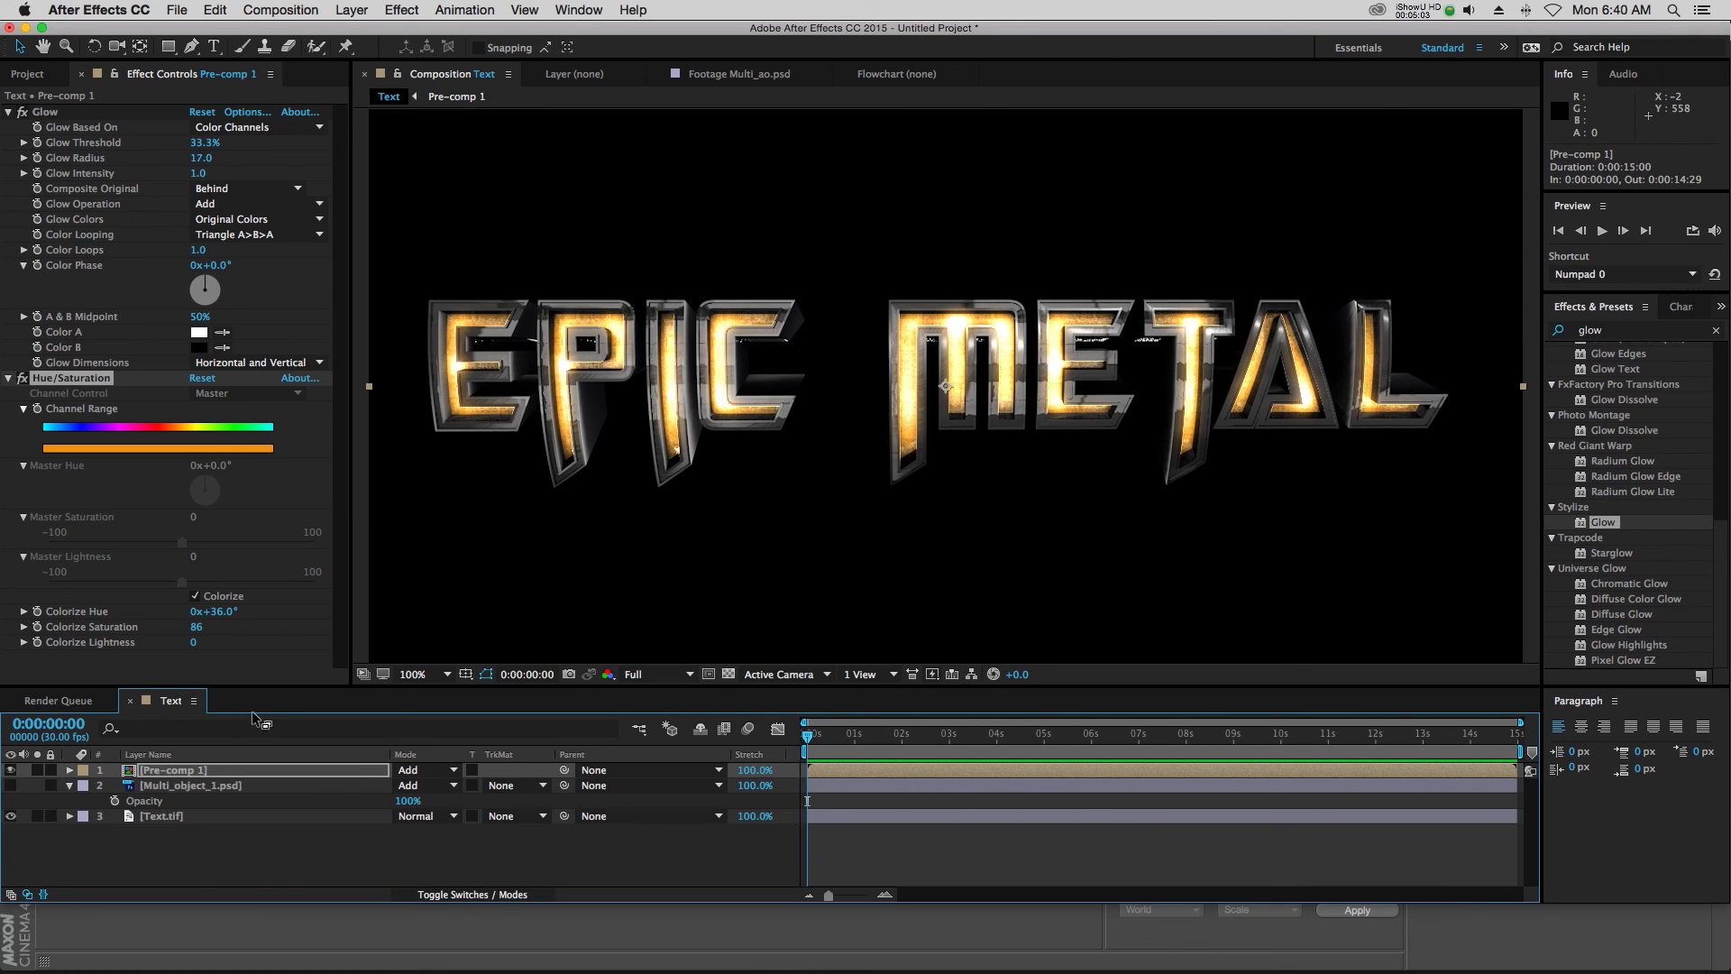
# Reduce the composition view to 50% to check the overall look of the glowing text
pyautogui.click(216, 770)
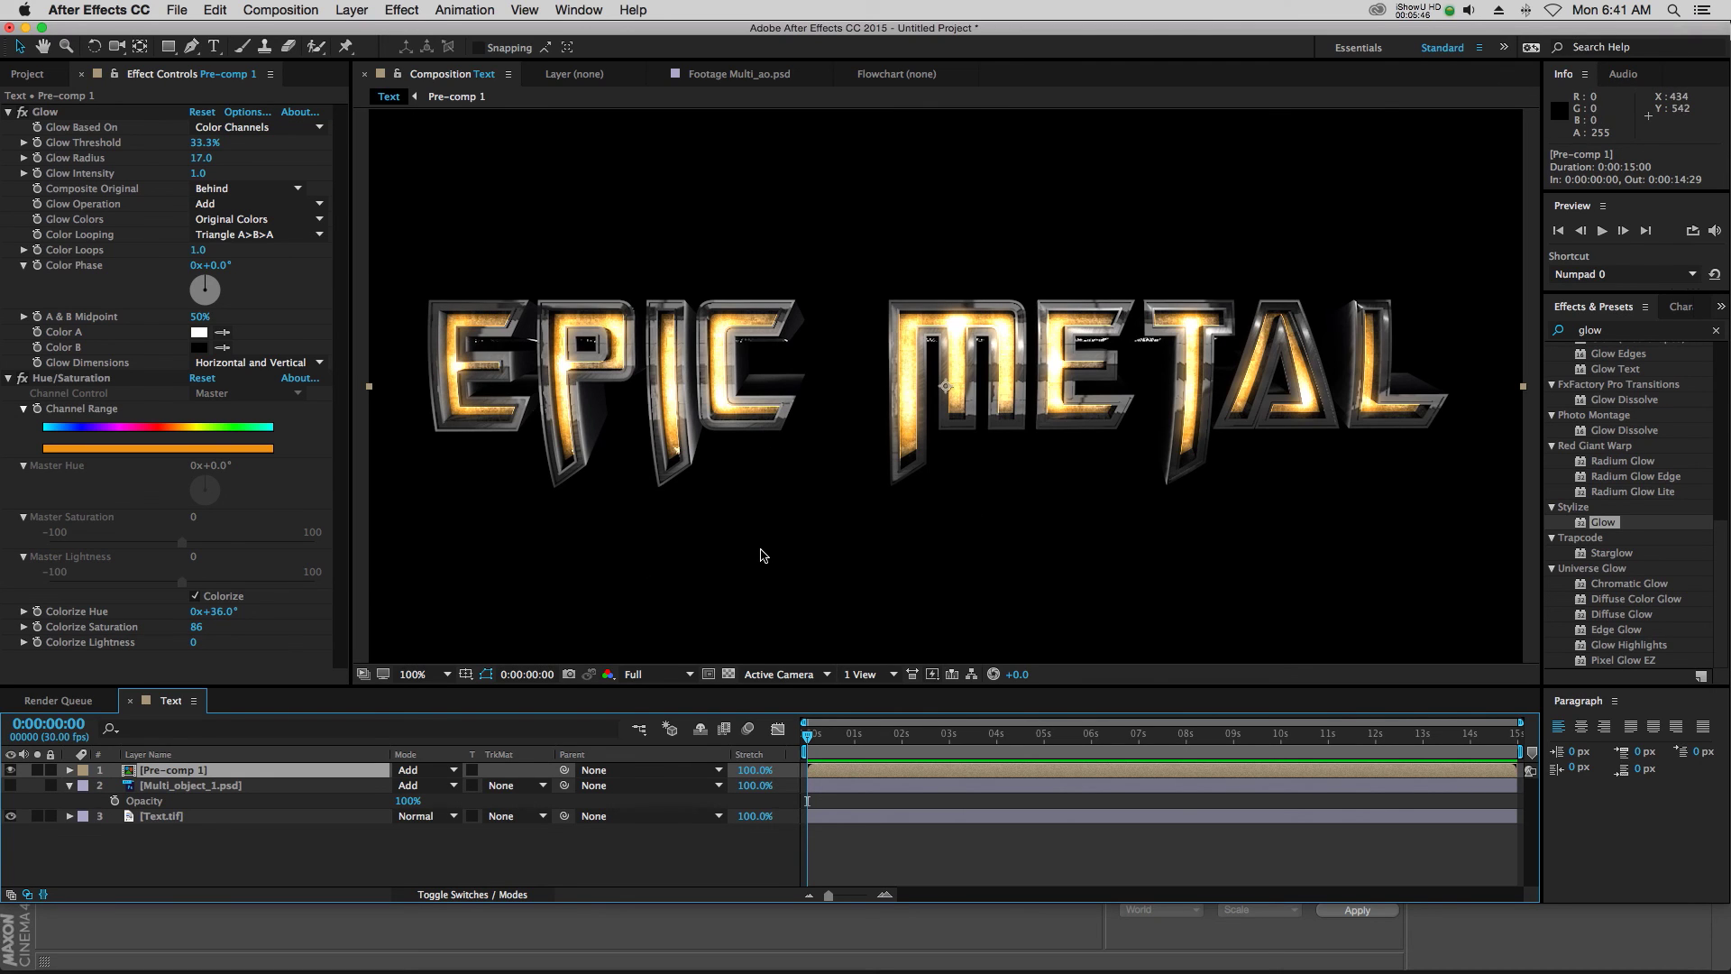
pyautogui.scroll(-1, 761, 551)
pyautogui.click(1351, 466)
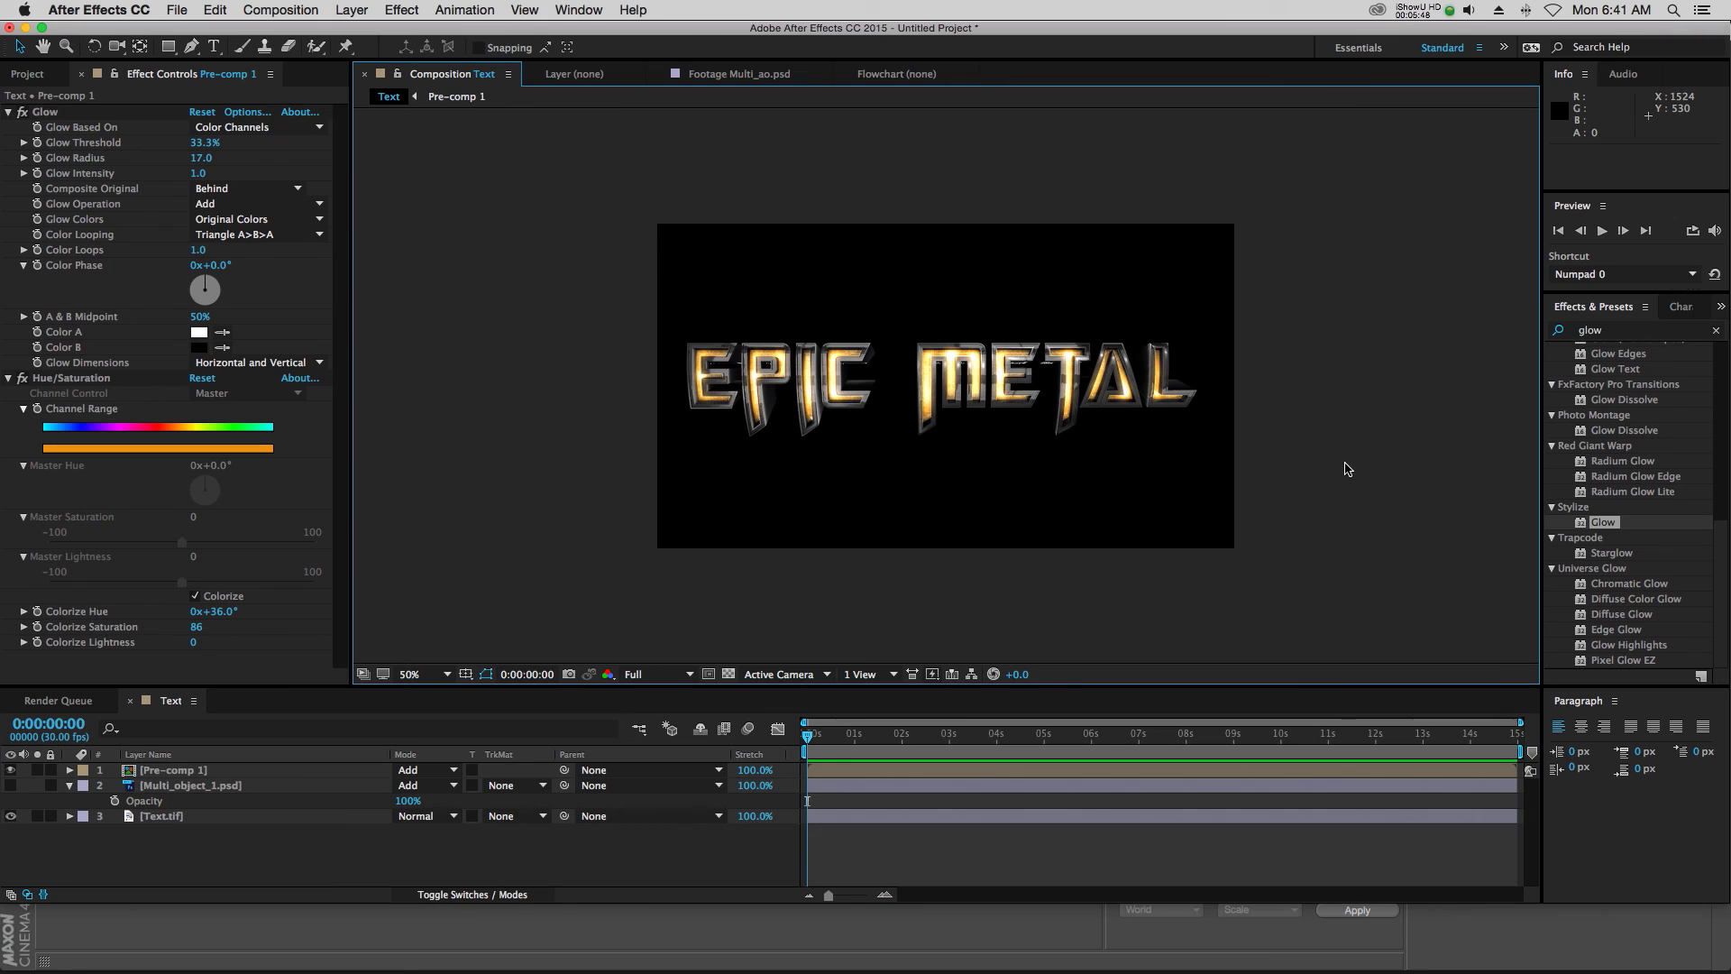